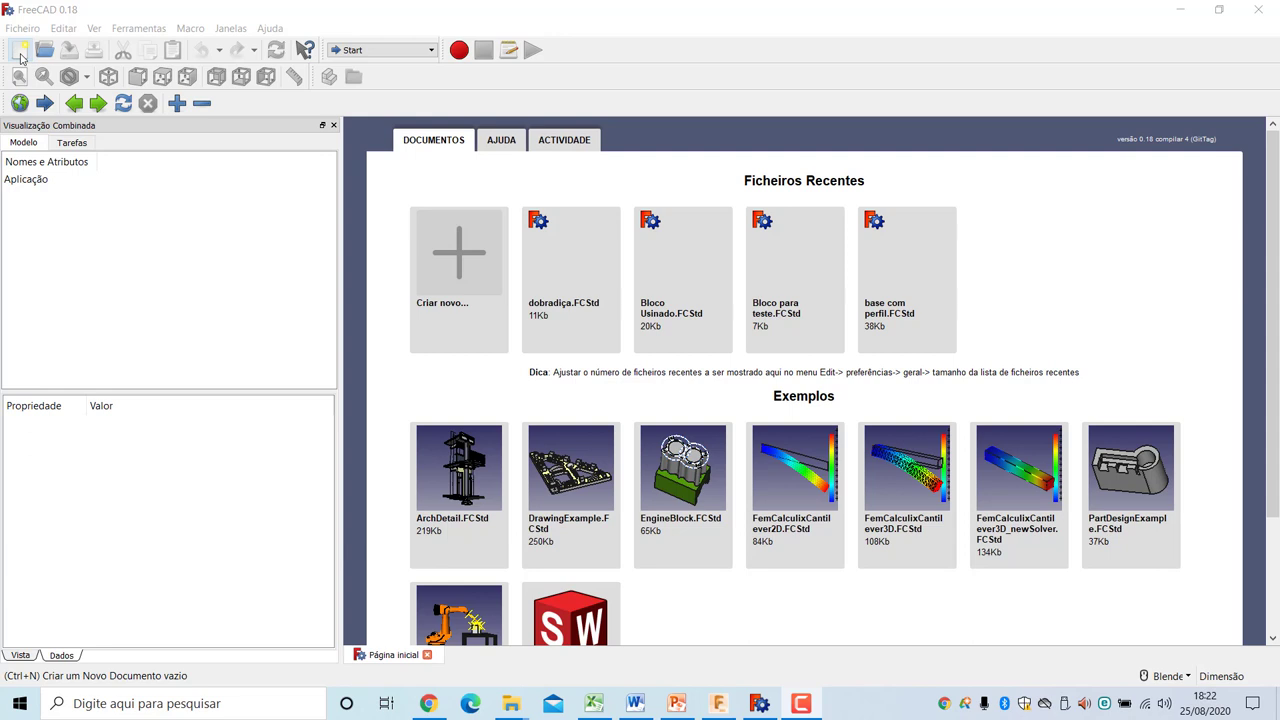
Create a new empty document from the FreeCAD Start page
{"action": "left_click", "coordinate": [20, 52]}
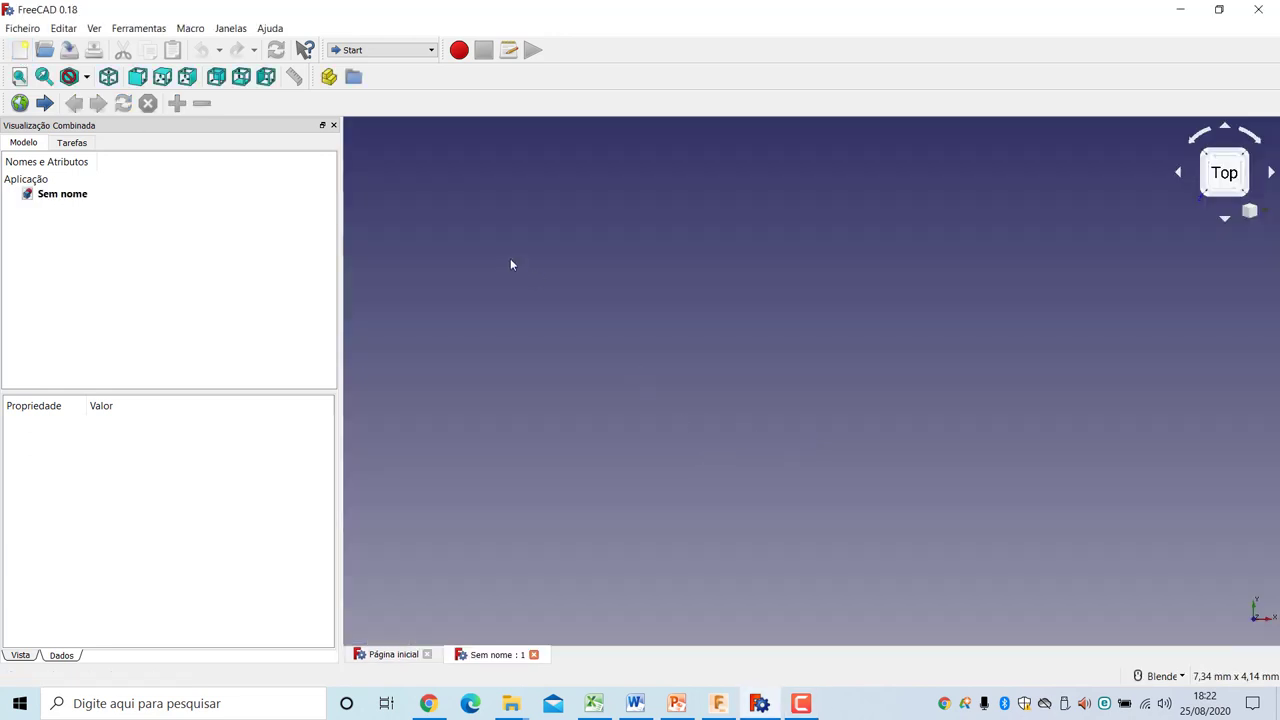
Switch to the Part Design workbench with the model tree visible
{"action": "left_click", "coordinate": [384, 52]}
{"action": "left_click", "coordinate": [397, 202]}
{"action": "left_click", "coordinate": [28, 143]}
Create a new sketch placed on the XZ_Plane
{"action": "left_click", "coordinate": [45, 105]}
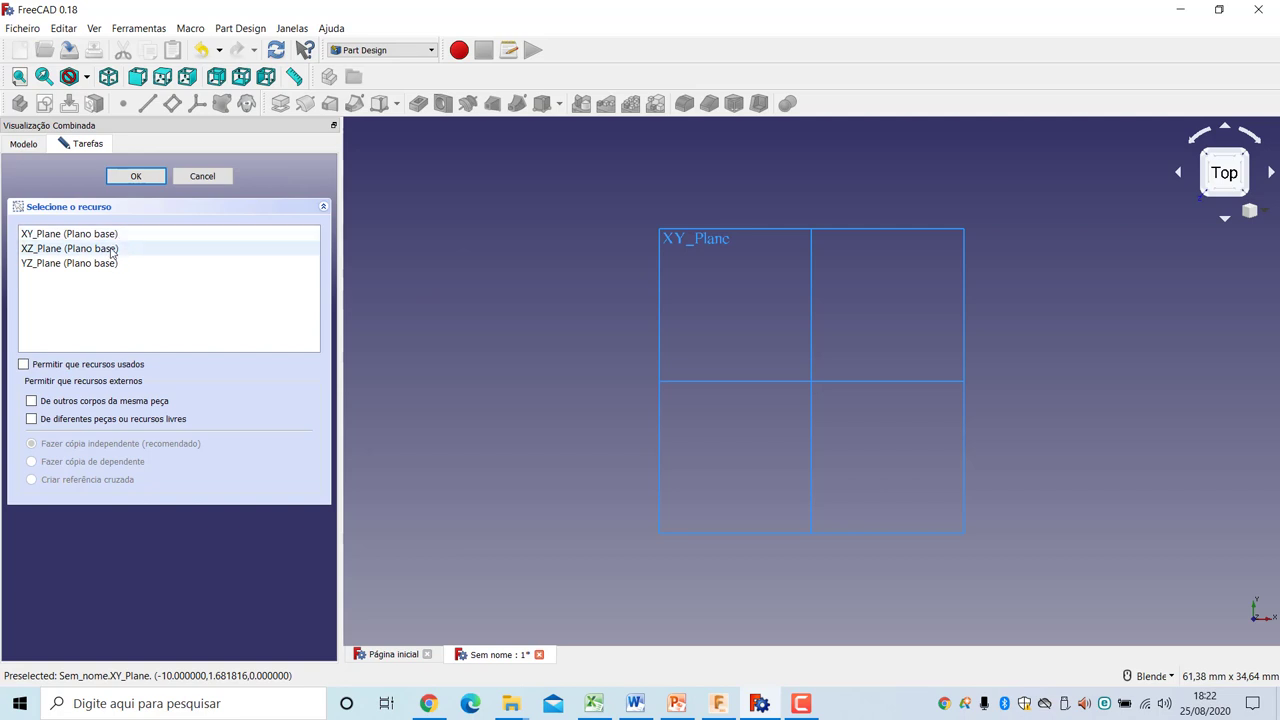
{"action": "left_click", "coordinate": [102, 250]}
{"action": "left_click", "coordinate": [140, 177]}
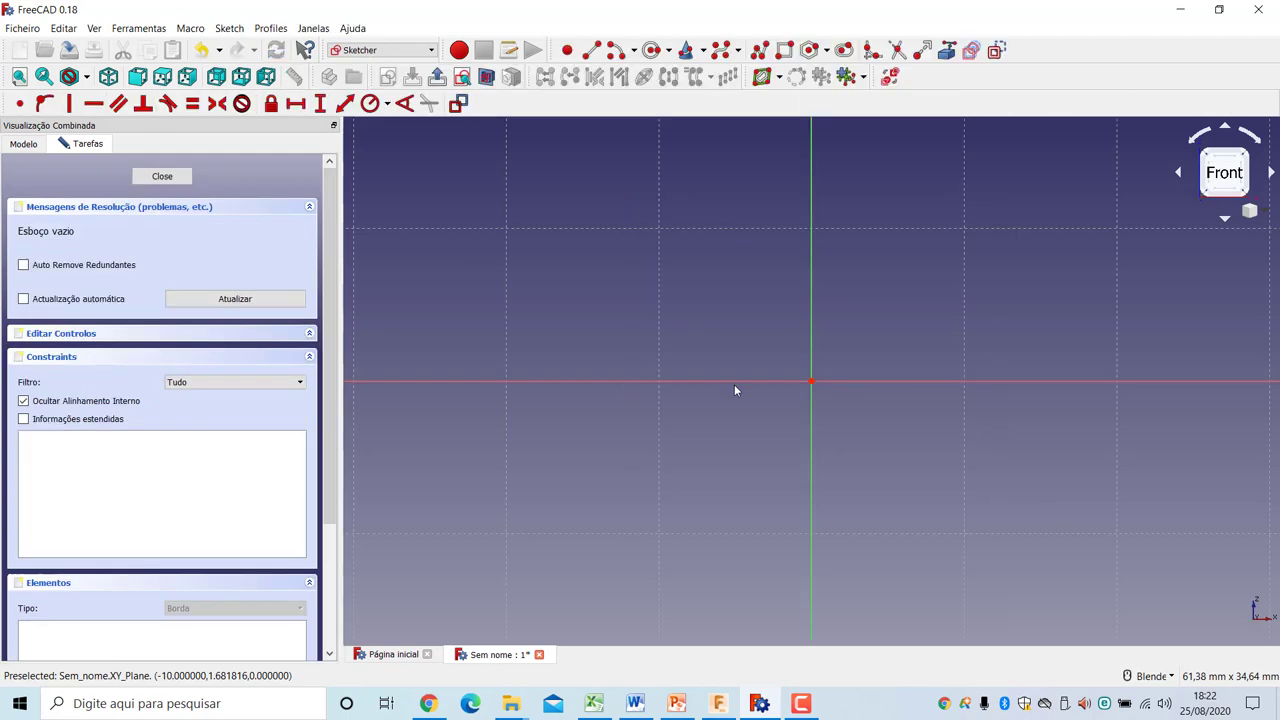
Set the navigation style to CAD, then view the arc tool's alternative drawing methods
{"action": "middle_click_drag", "start_coordinate": [603, 431], "coordinate": [816, 550]}
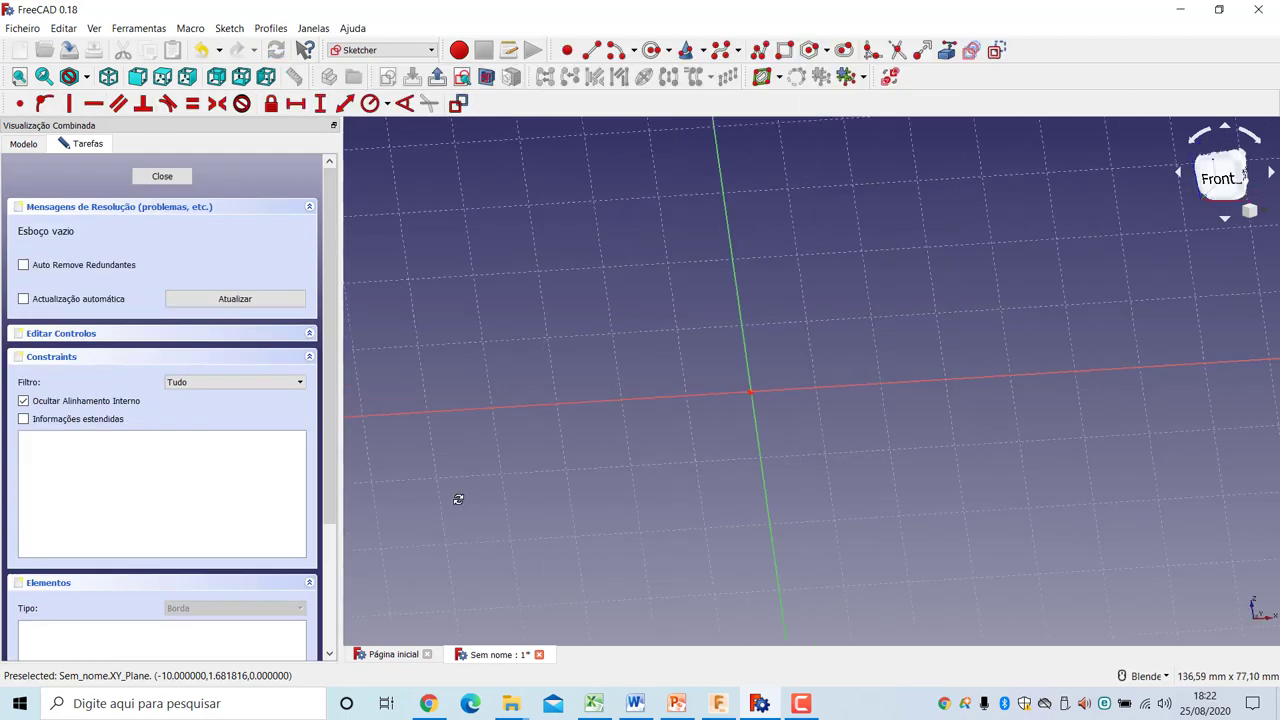
{"action": "left_click", "coordinate": [1150, 677]}
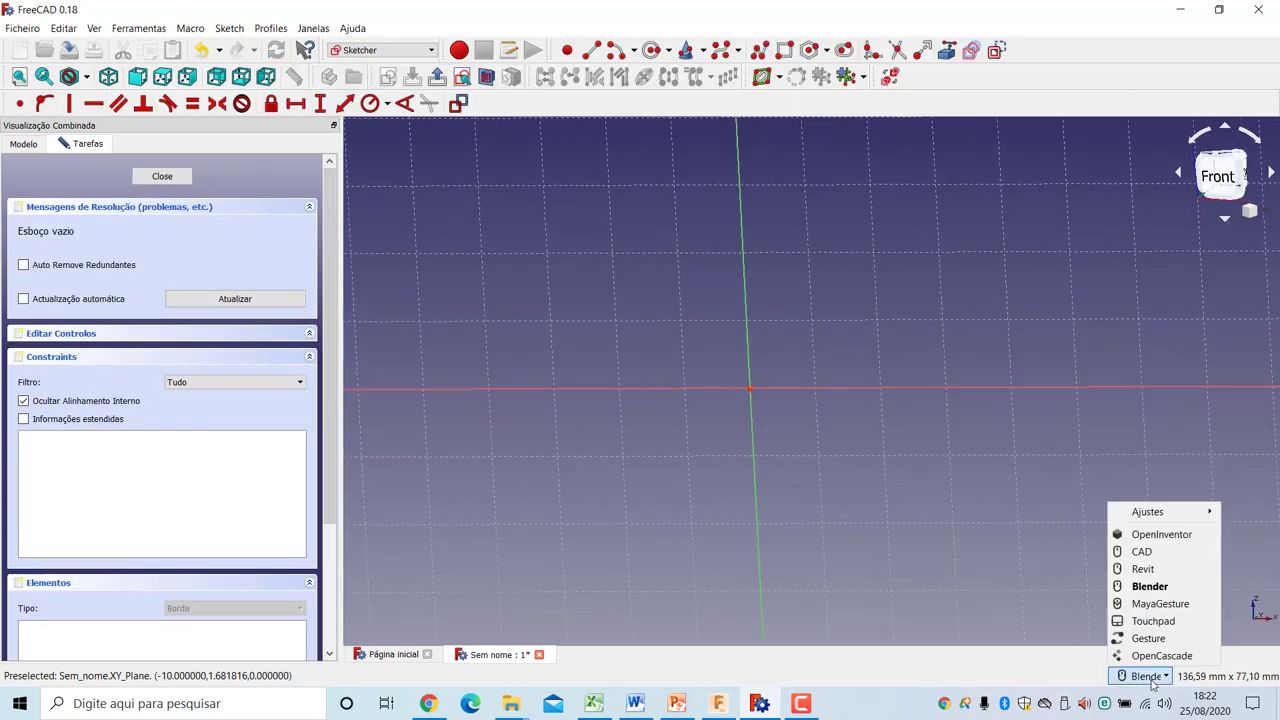
{"action": "left_click", "coordinate": [1141, 551]}
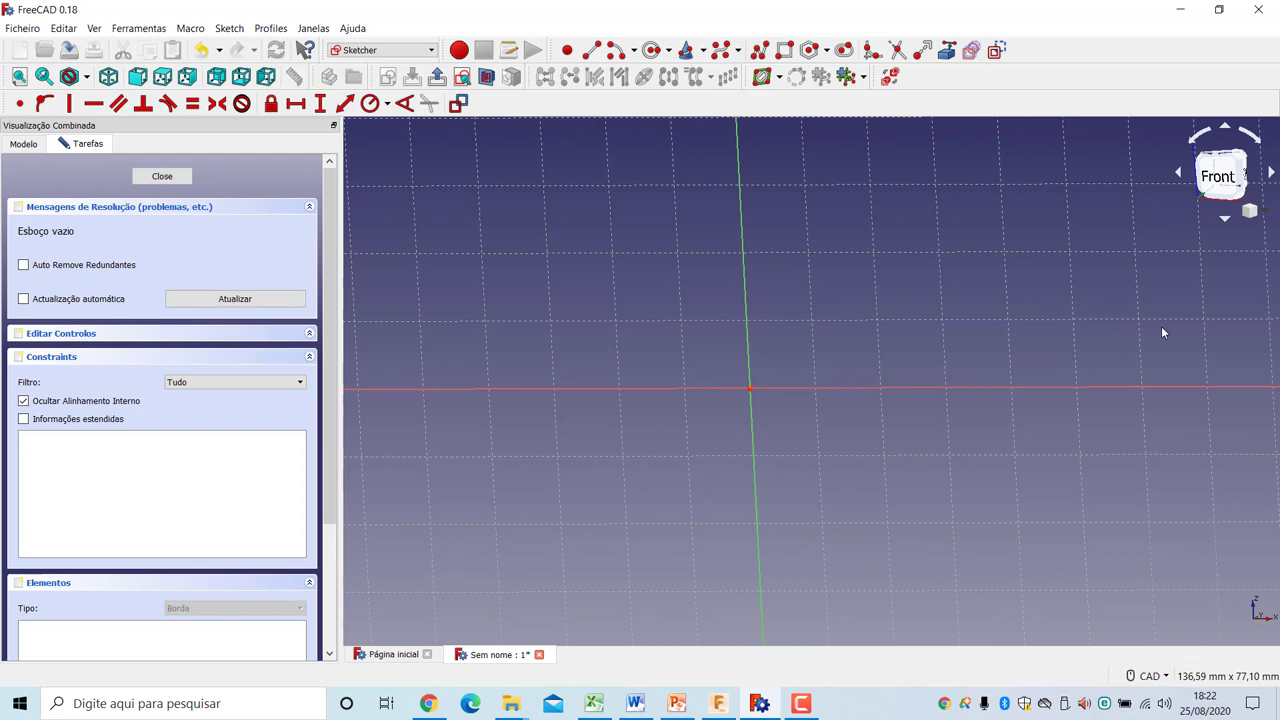
{"action": "left_click", "coordinate": [1220, 175]}
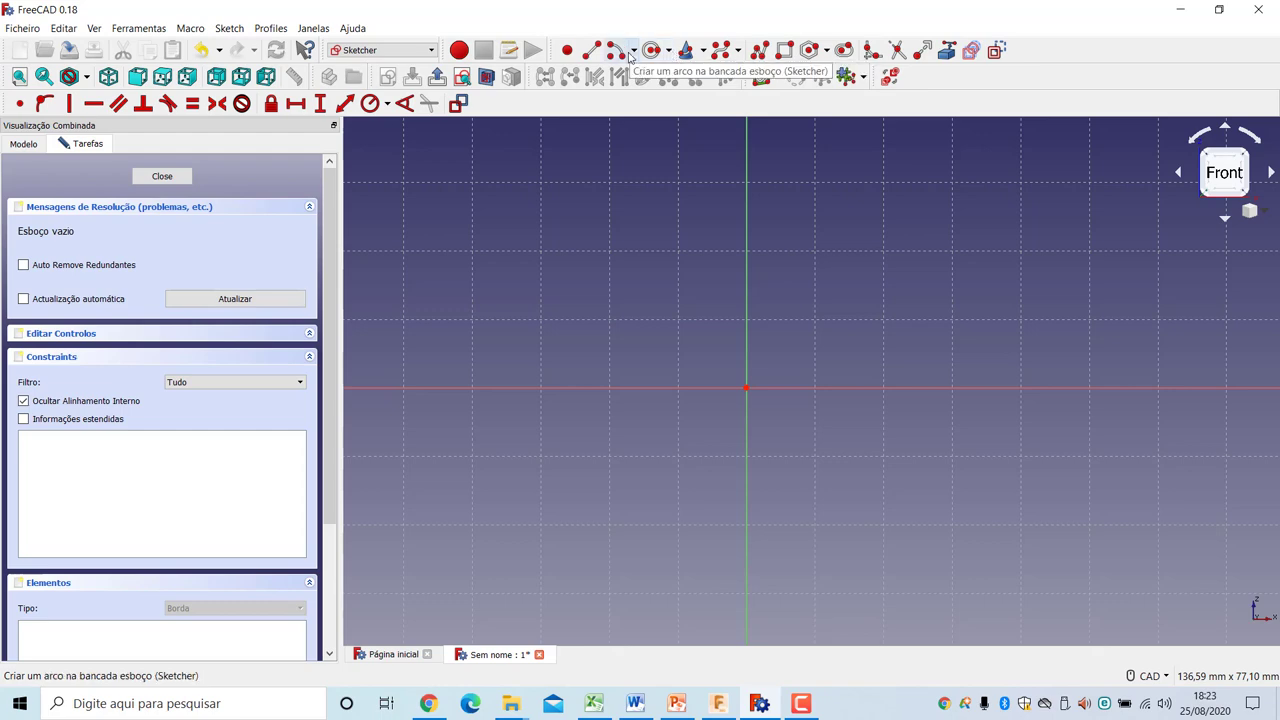
{"action": "left_click", "coordinate": [635, 57]}
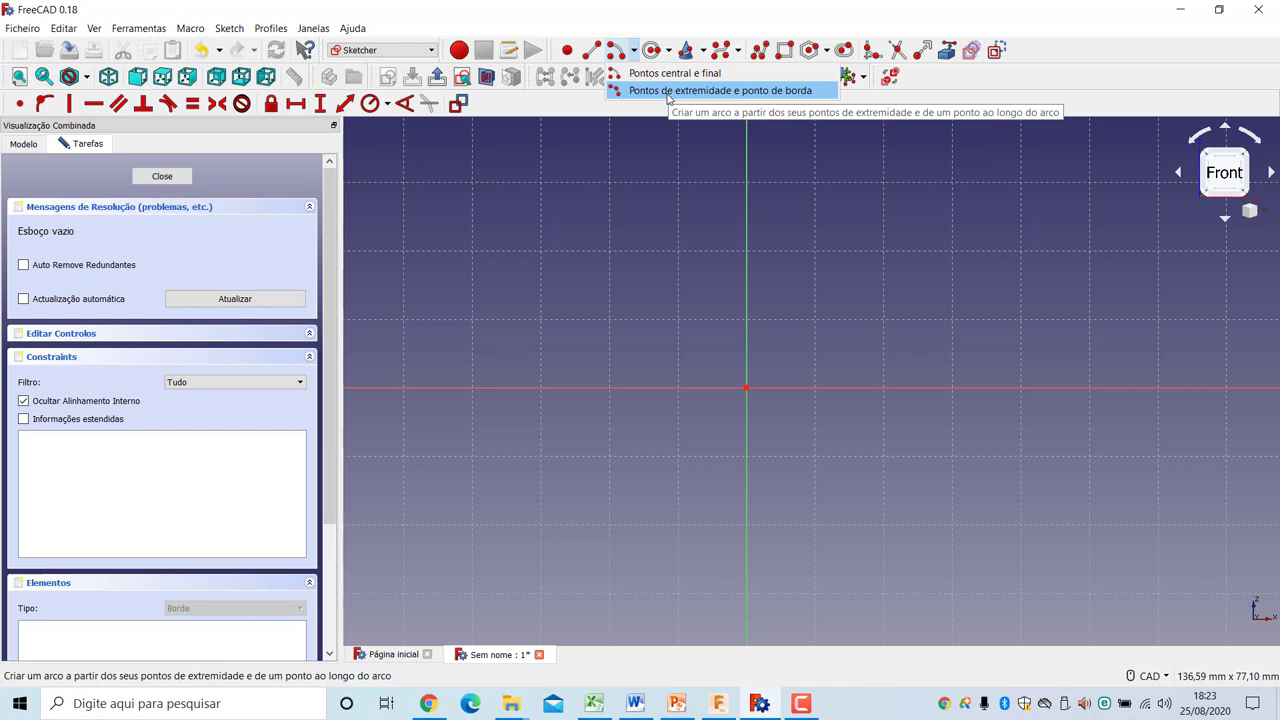
Draw a centre-and-endpoints half-circle arc above the horizontal axis, right of the vertical axis
{"action": "left_click", "coordinate": [618, 54]}
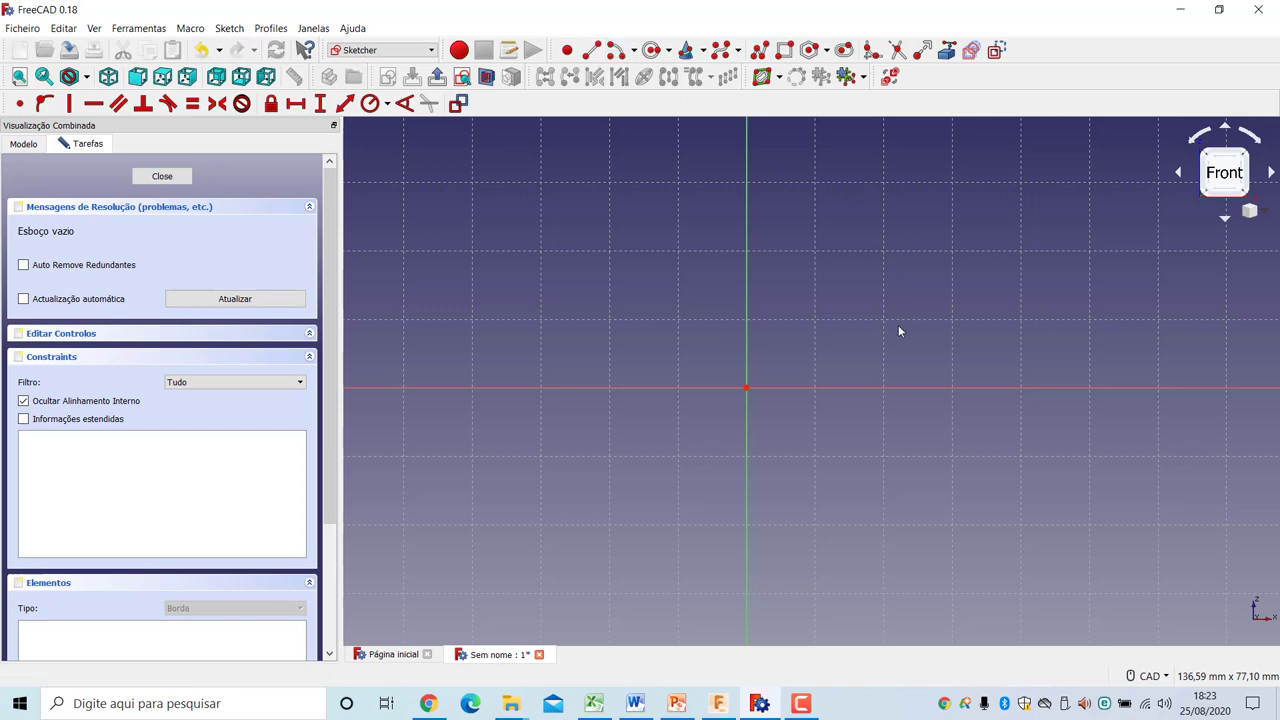
{"action": "left_click", "coordinate": [614, 50]}
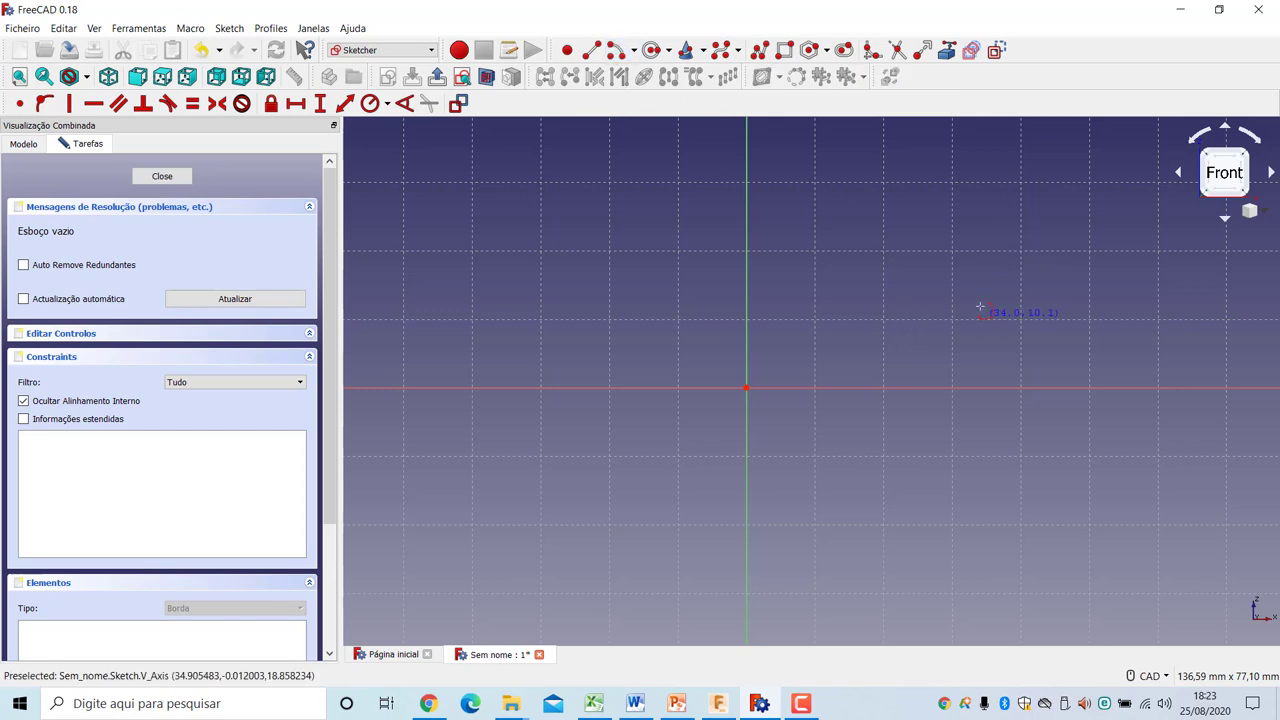
{"action": "left_click", "coordinate": [950, 286]}
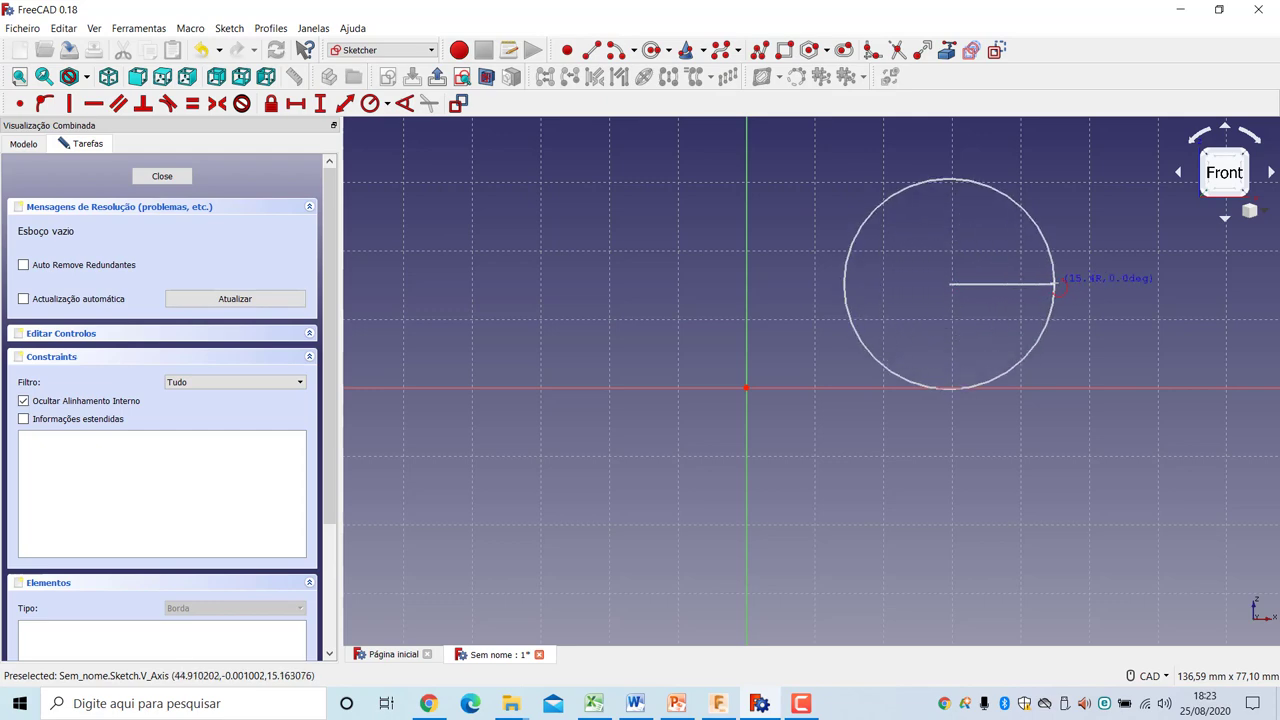
{"action": "left_click", "coordinate": [1056, 286]}
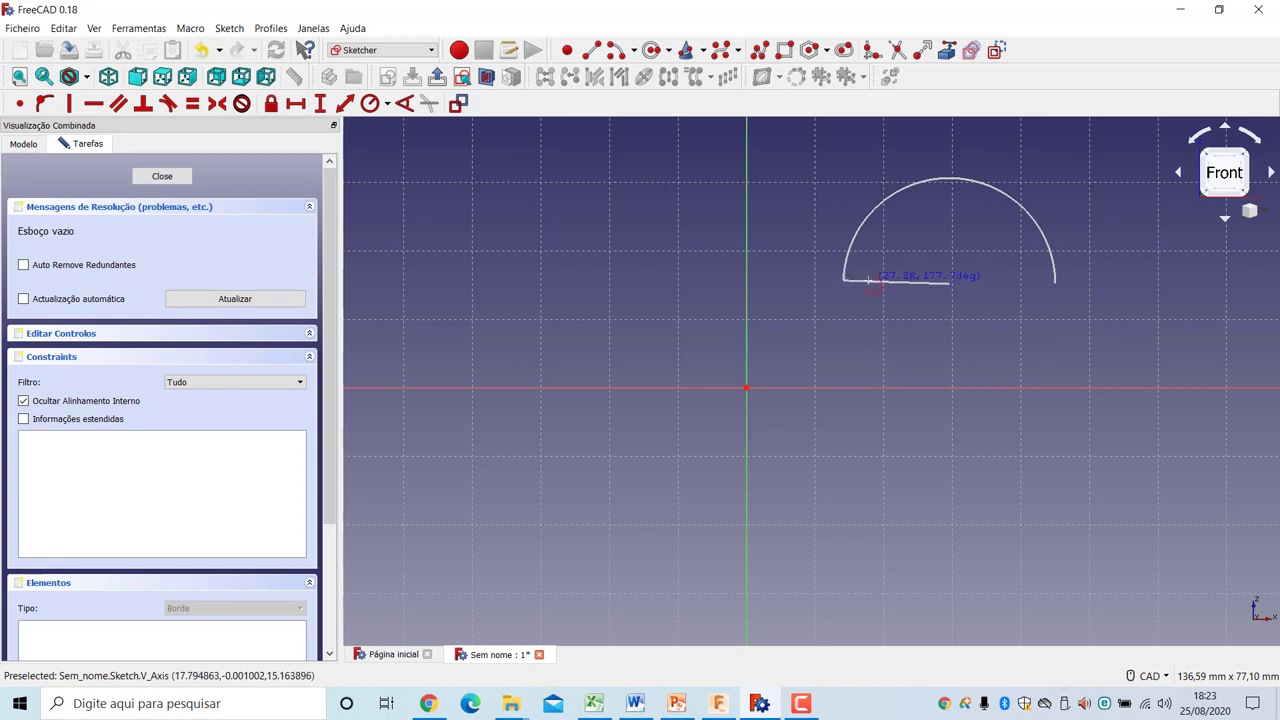
{"action": "left_click", "coordinate": [871, 280]}
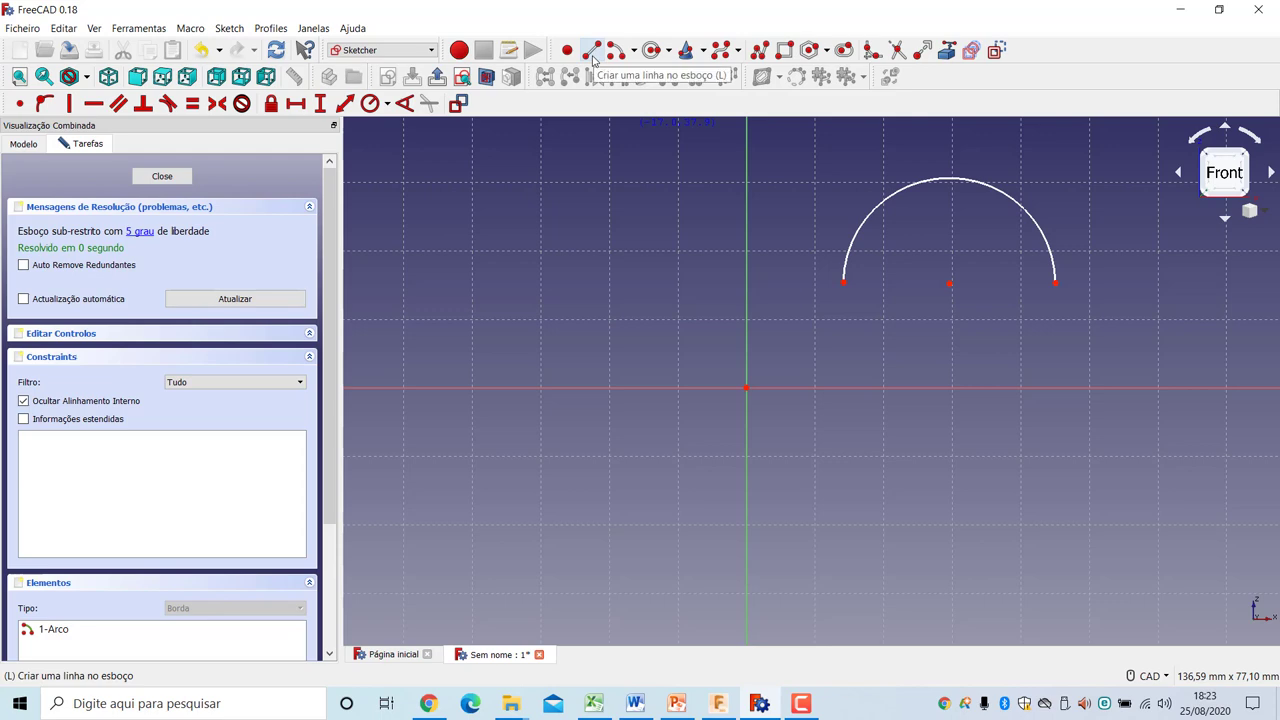
Draw two horizontal foot lines, one at each side of the arc
{"action": "left_click", "coordinate": [592, 56]}
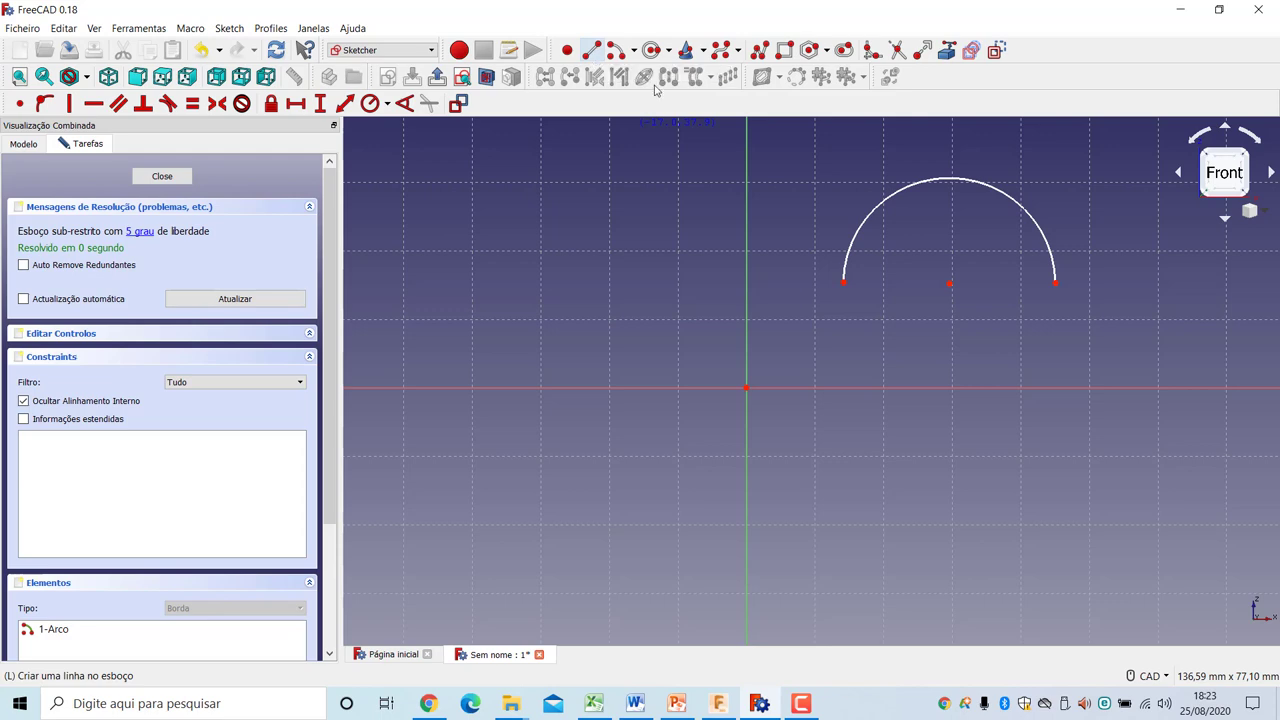
{"action": "left_click", "coordinate": [777, 307]}
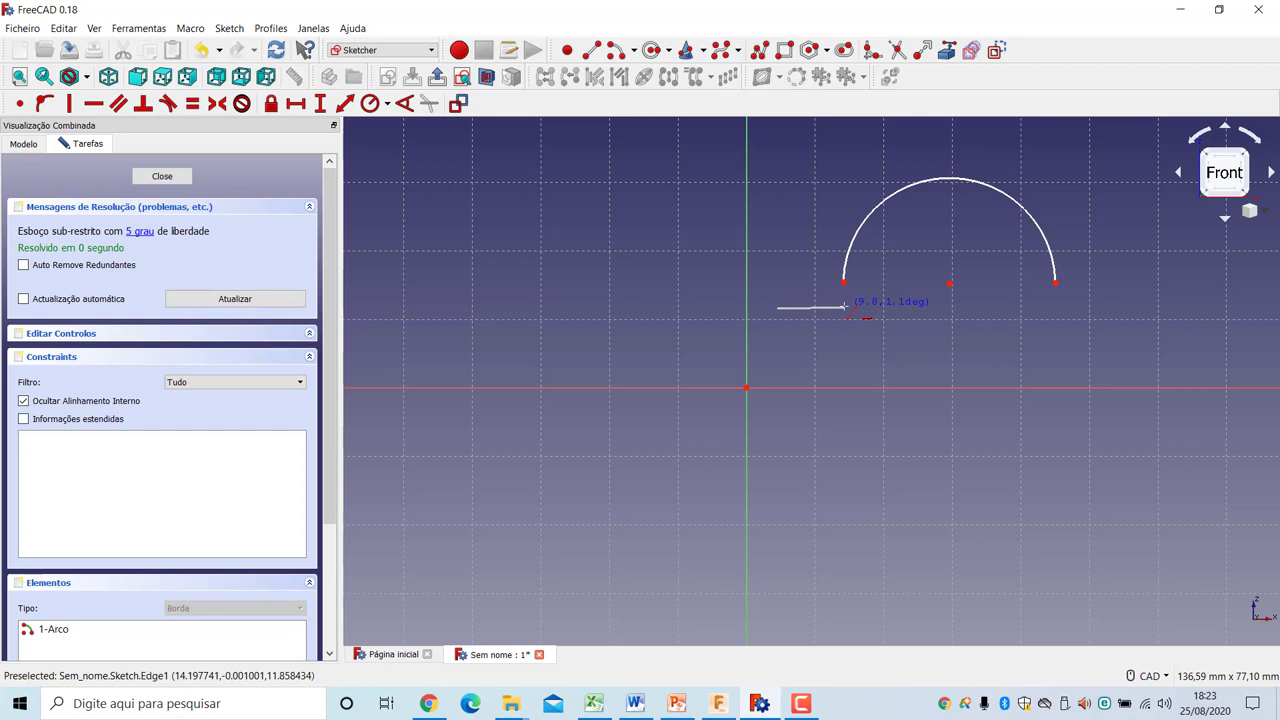
{"action": "left_click", "coordinate": [843, 307]}
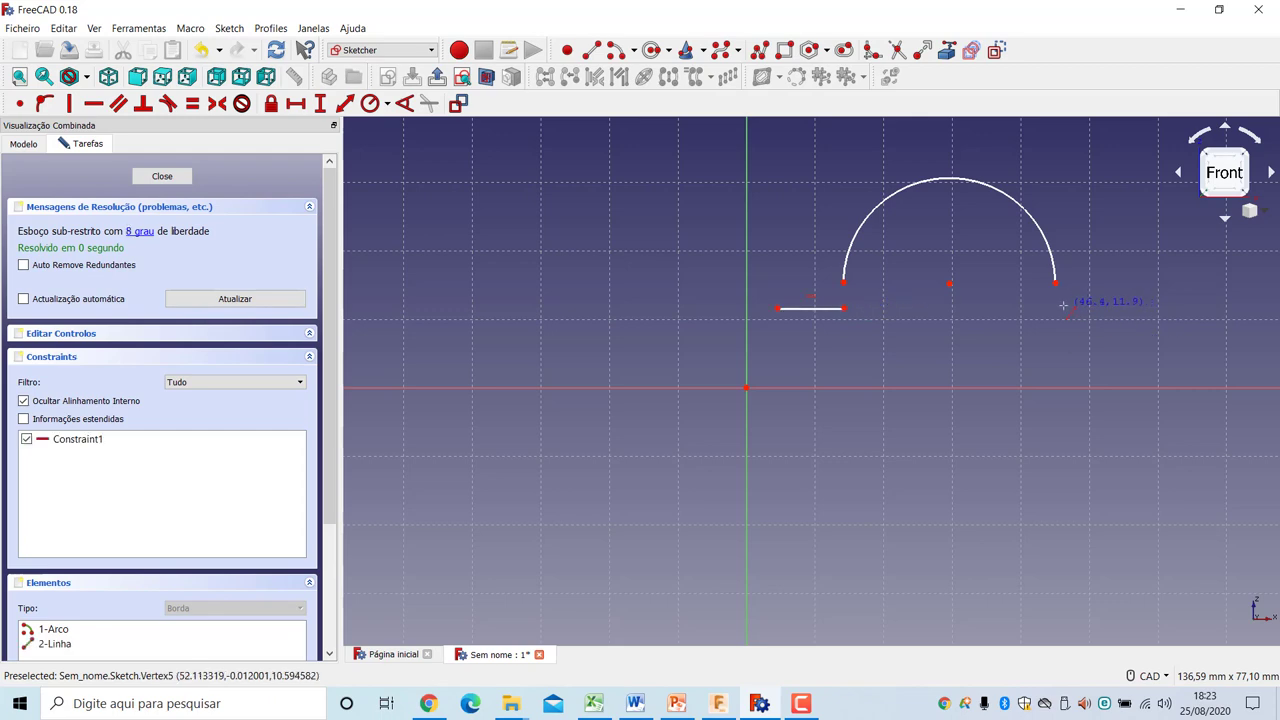
{"action": "left_click", "coordinate": [1064, 307]}
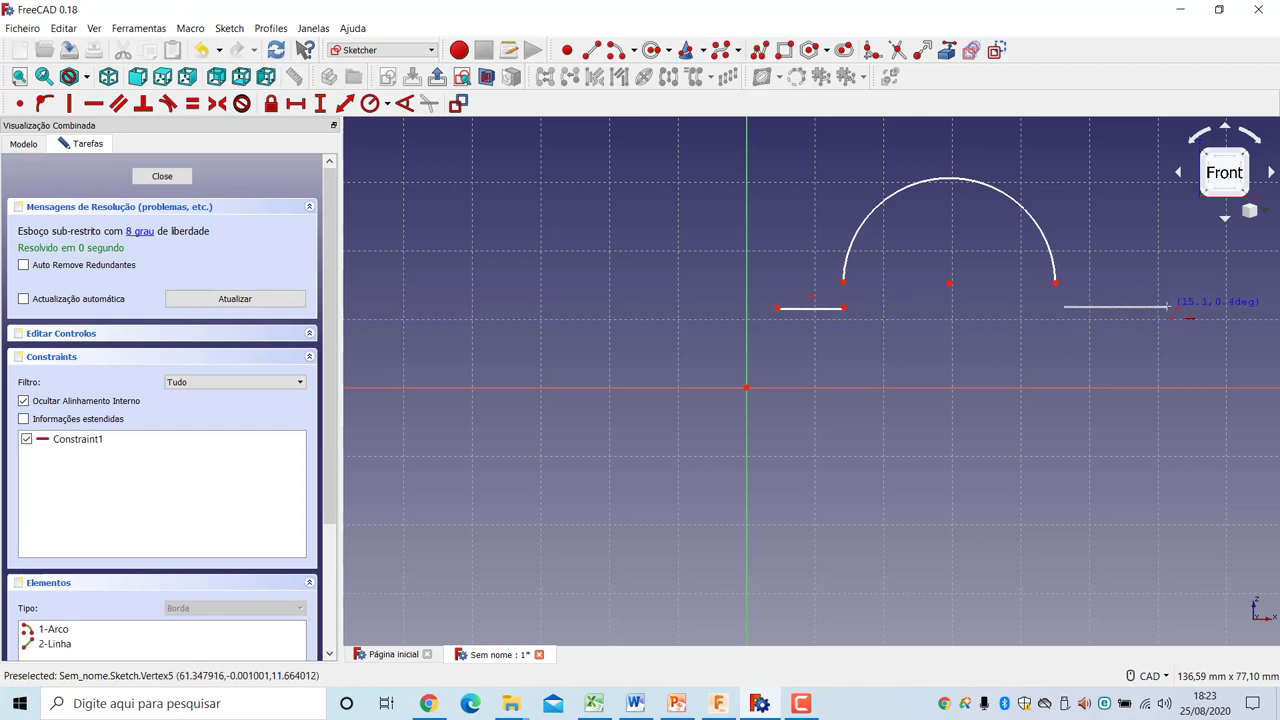
{"action": "left_click", "coordinate": [1167, 307]}
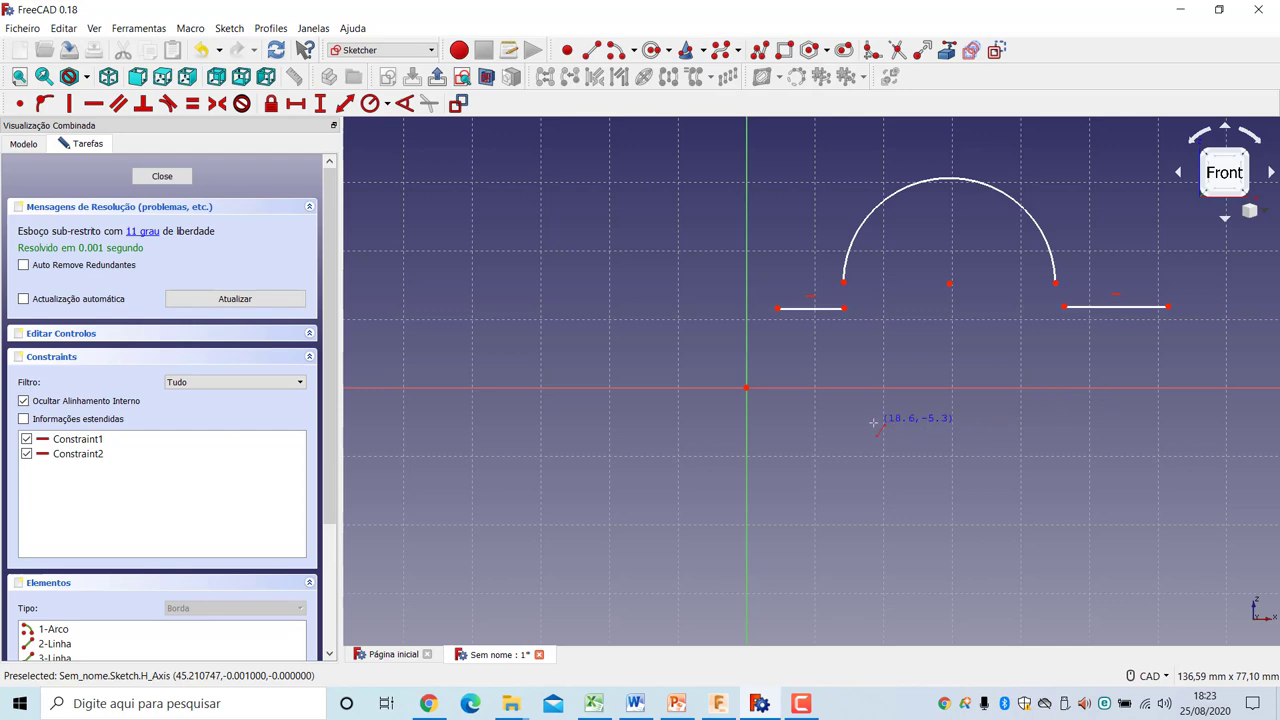
Make each foot line's inner end coincident with the arc's ends, then reshape the arc
{"action": "left_click", "coordinate": [843, 308]}
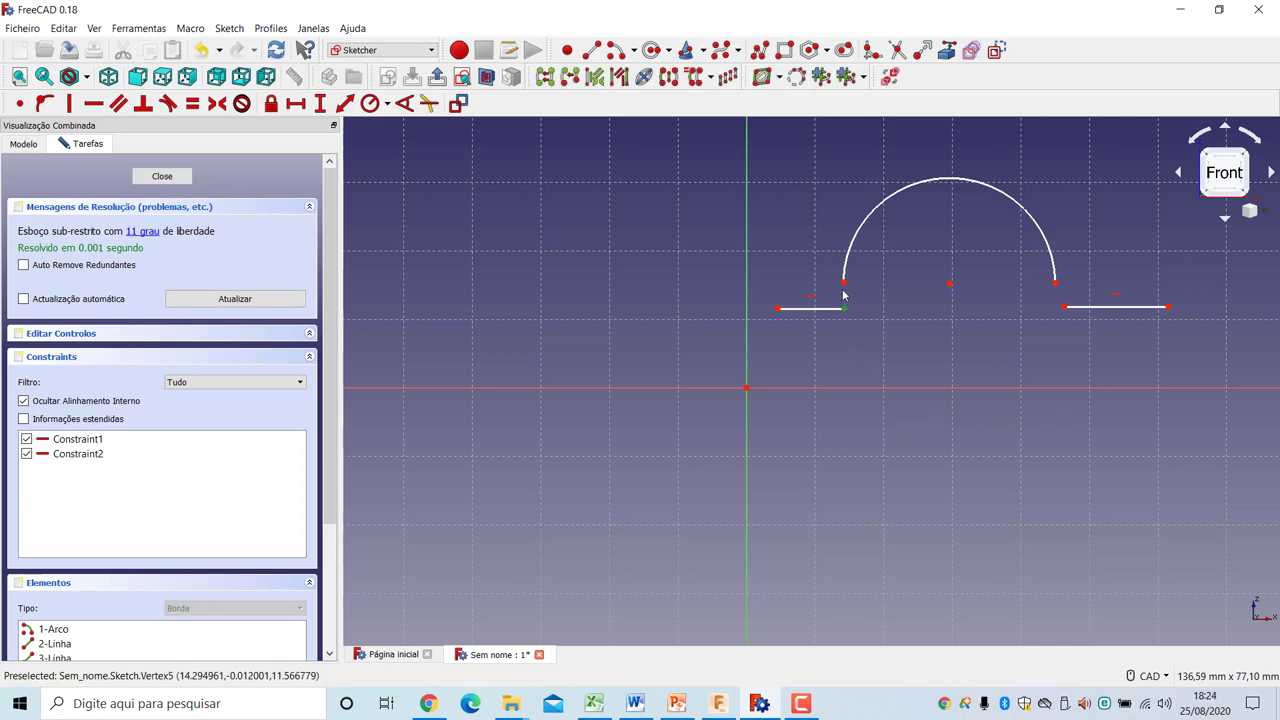
{"action": "left_click", "coordinate": [844, 283]}
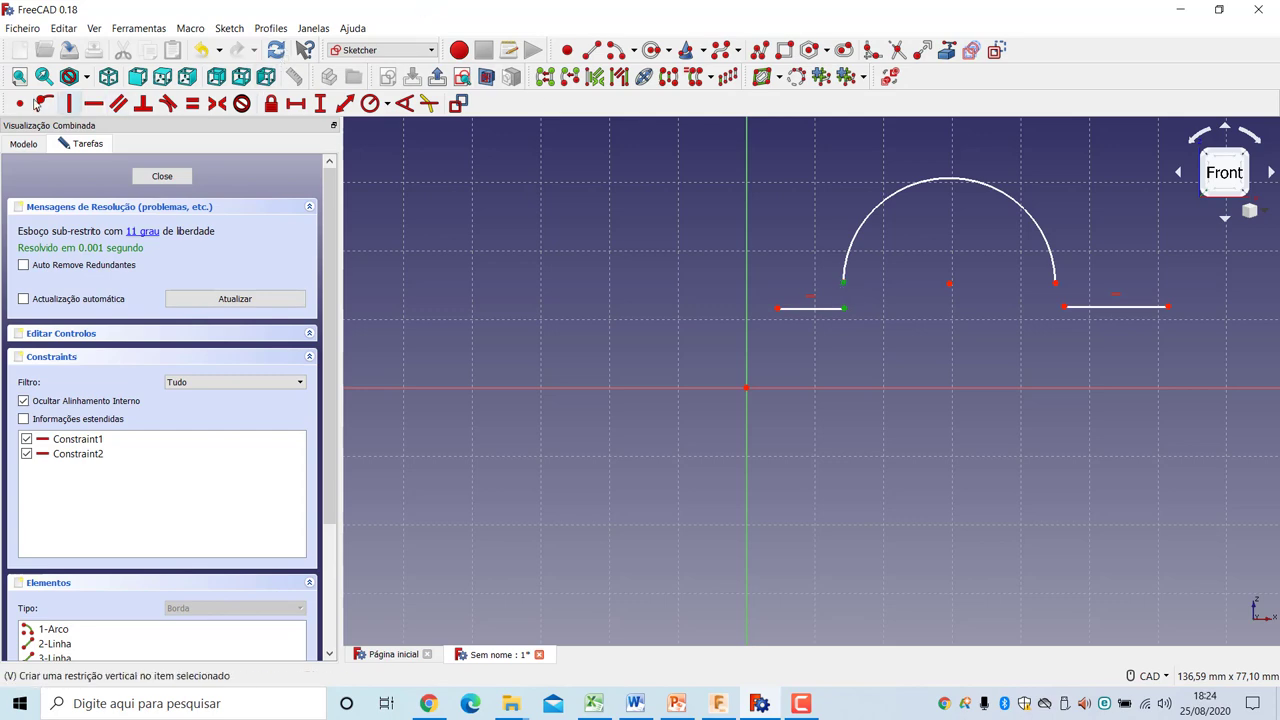
{"action": "left_click", "coordinate": [17, 107]}
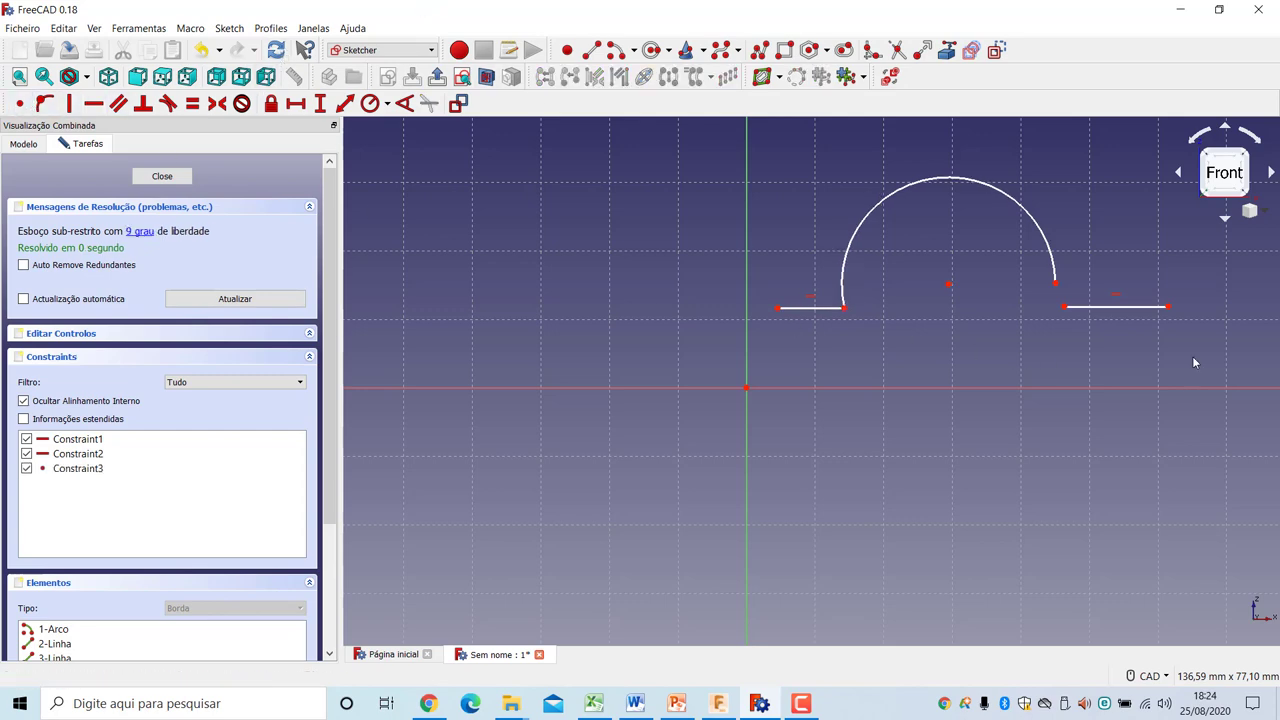
{"action": "left_click", "coordinate": [1056, 284]}
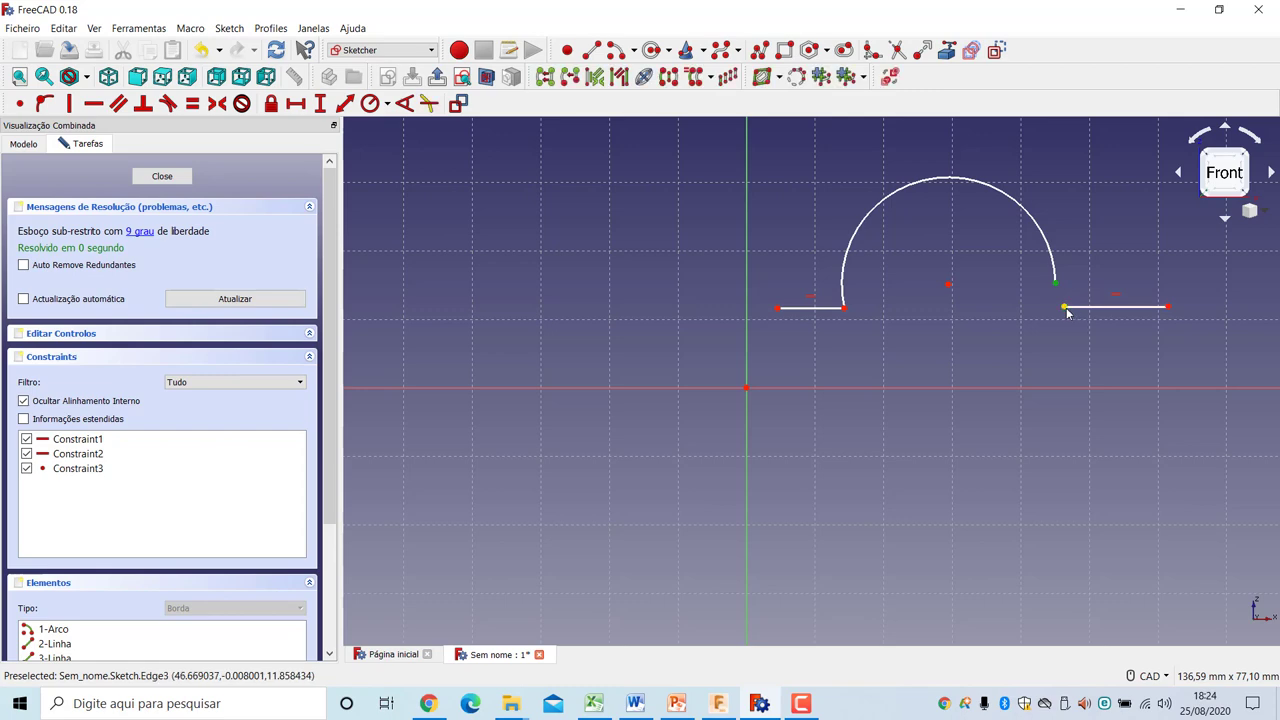
{"action": "left_click", "coordinate": [1064, 307]}
{"action": "left_click", "coordinate": [20, 104]}
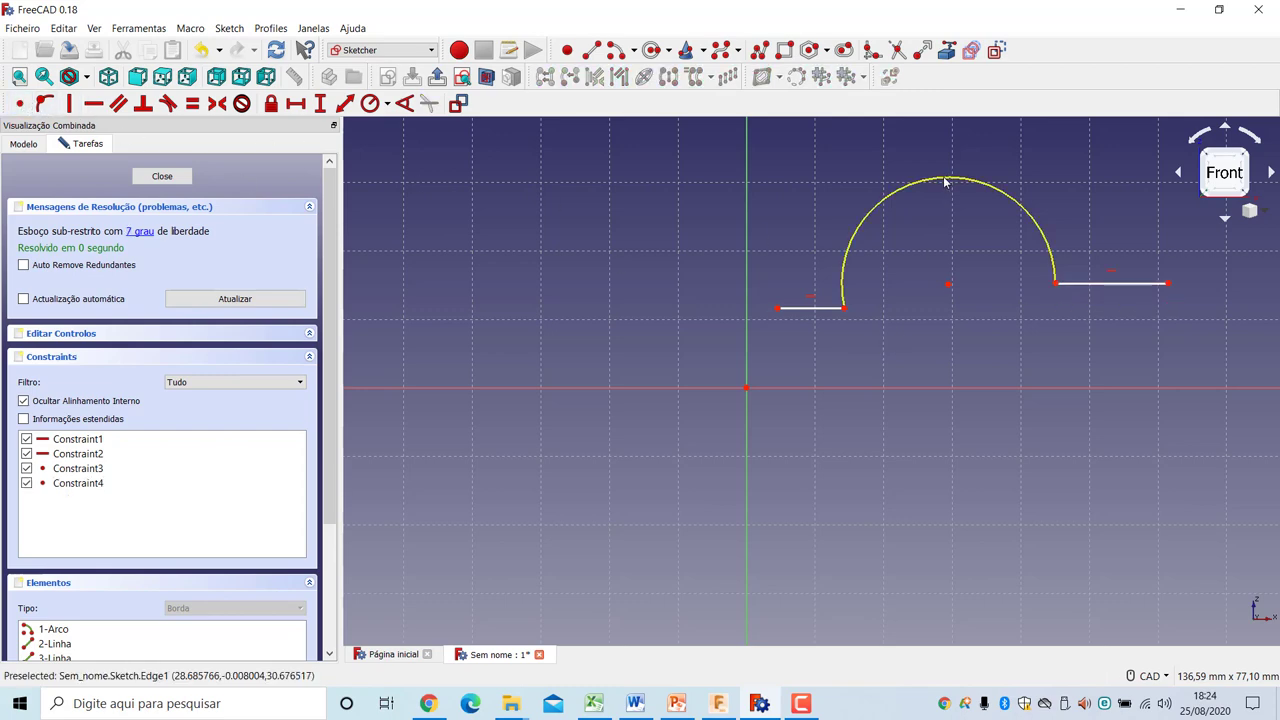
{"action": "mouse_move", "coordinate": [948, 178]}
{"action": "left_mouse_down"}
{"action": "mouse_move", "coordinate": [948, 210]}
{"action": "mouse_move", "coordinate": [929, 212]}
{"action": "left_mouse_up"}
{"action": "mouse_move", "coordinate": [834, 309]}
{"action": "left_mouse_down"}
{"action": "mouse_move", "coordinate": [843, 398]}
{"action": "mouse_move", "coordinate": [843, 246]}
{"action": "mouse_move", "coordinate": [837, 309]}
{"action": "mouse_move", "coordinate": [769, 291]}
{"action": "mouse_move", "coordinate": [848, 290]}
{"action": "left_mouse_up"}
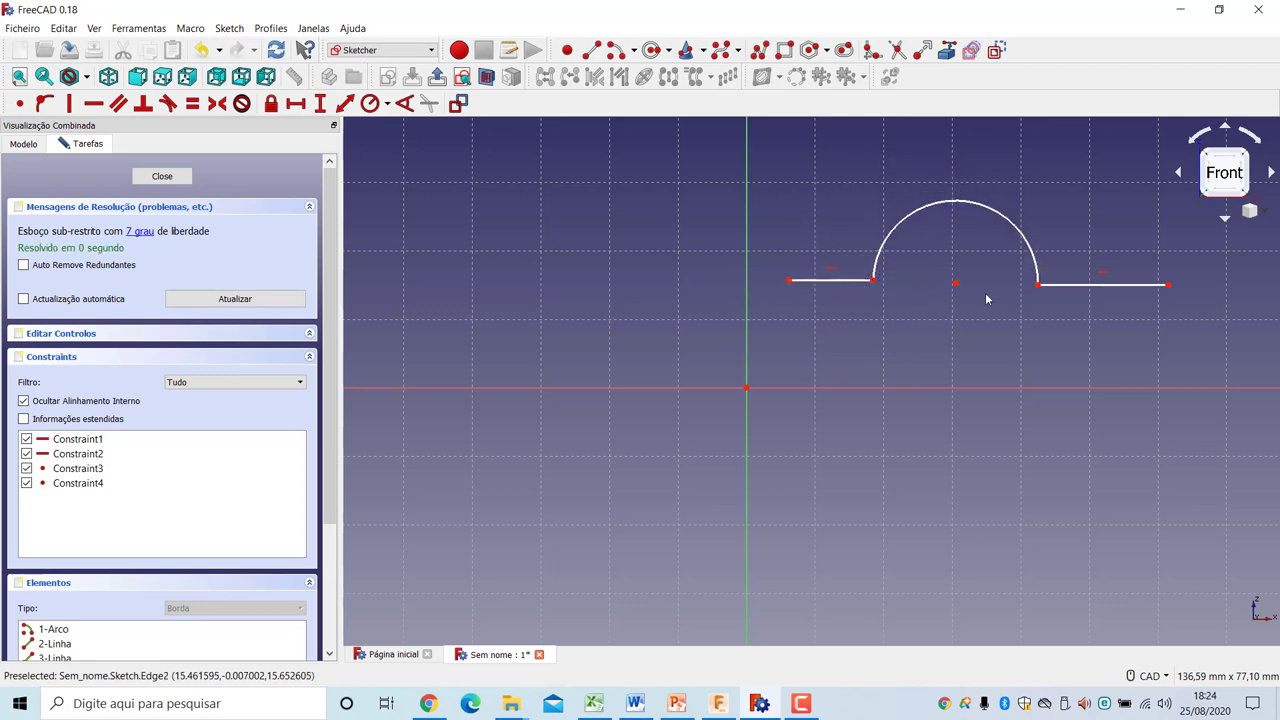
Make both foot lines perpendicular to the arc and shrink the arc's radius
{"action": "left_click", "coordinate": [865, 280]}
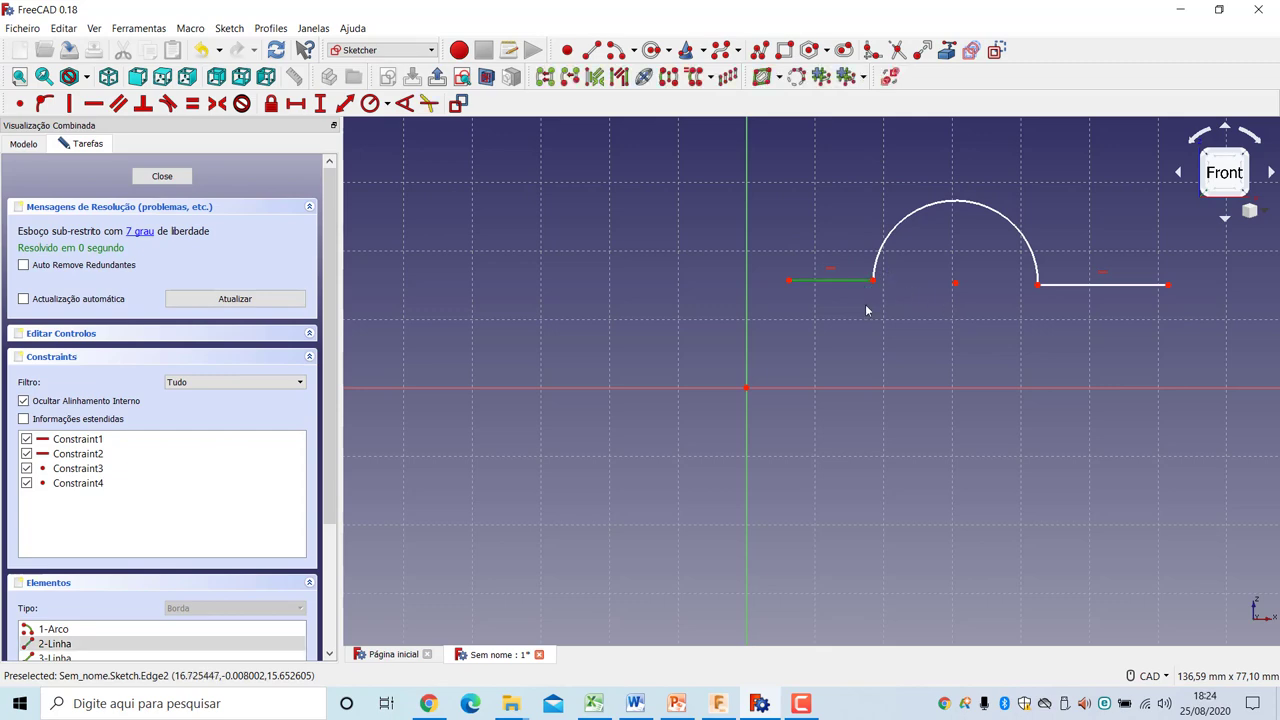
{"action": "left_click", "coordinate": [867, 312]}
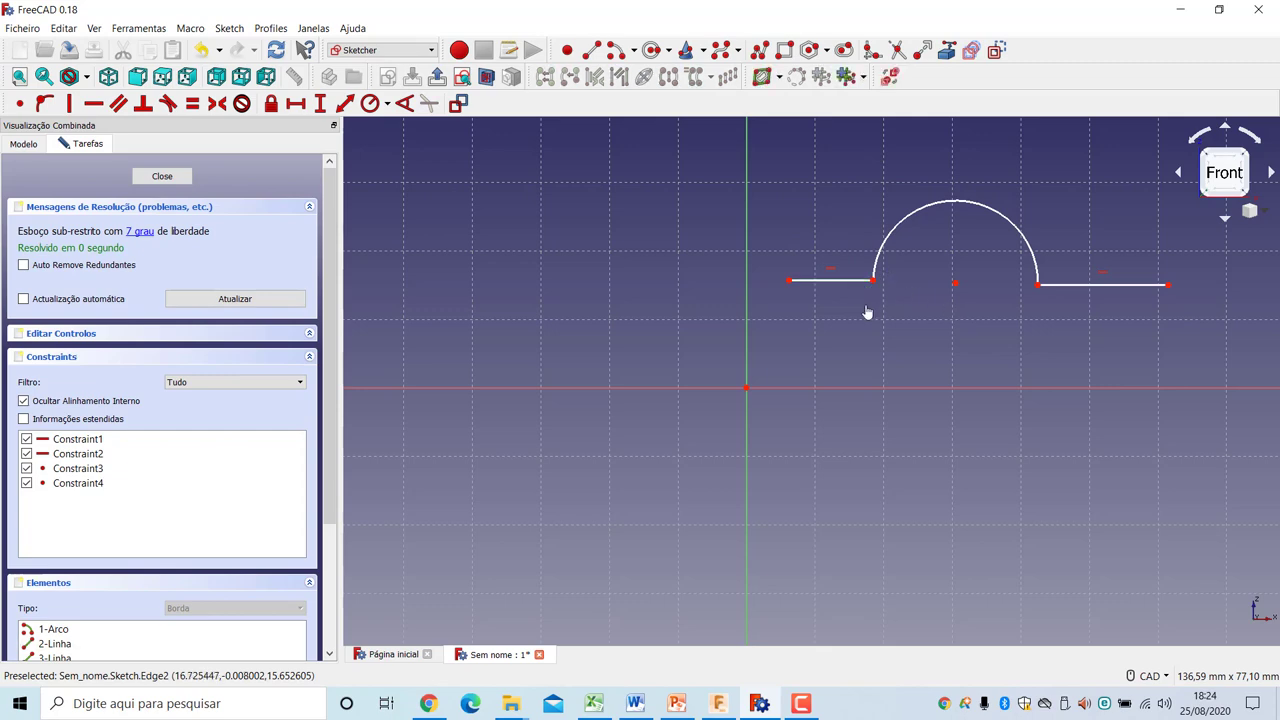
{"action": "left_click", "coordinate": [852, 283]}
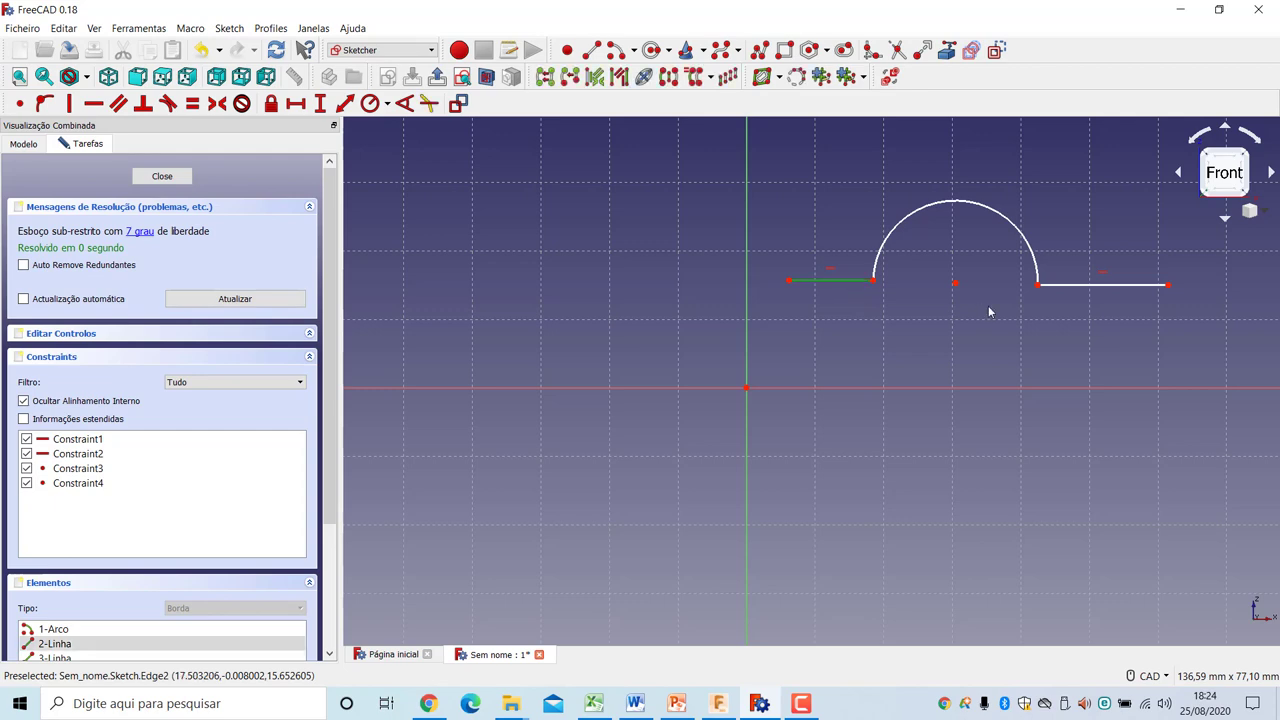
{"action": "left_click", "coordinate": [880, 263]}
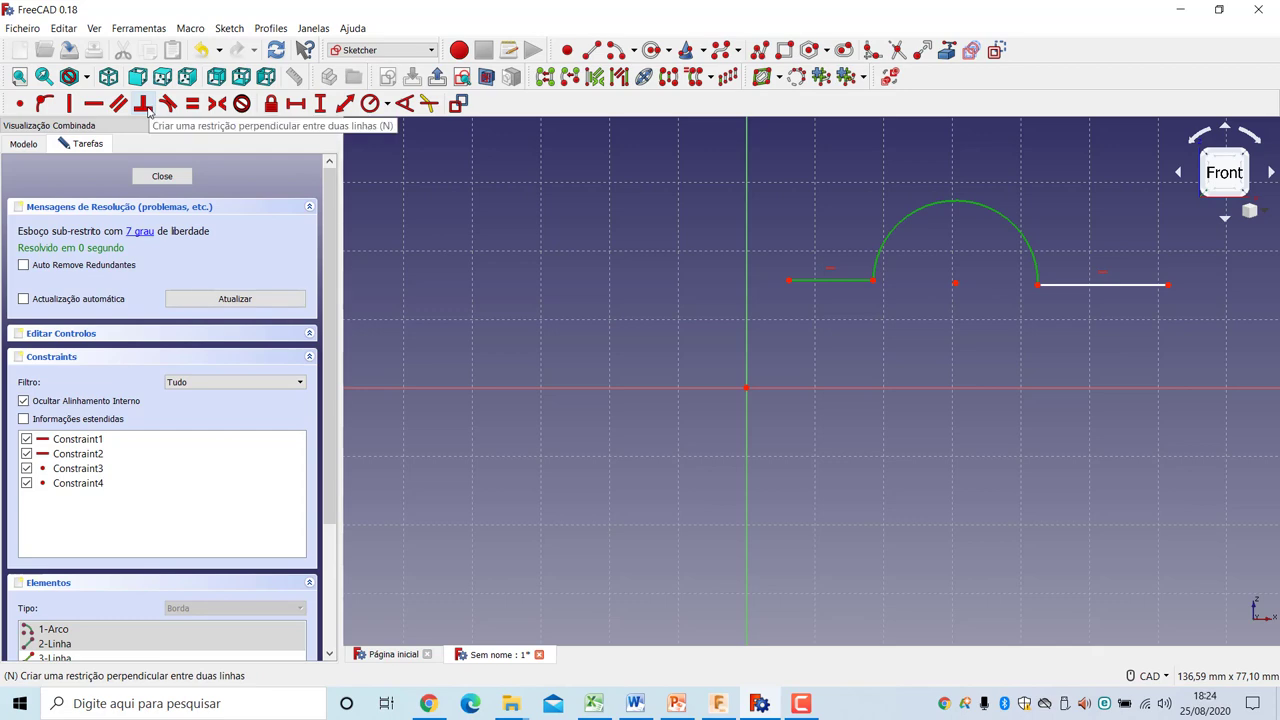
{"action": "left_click", "coordinate": [143, 104]}
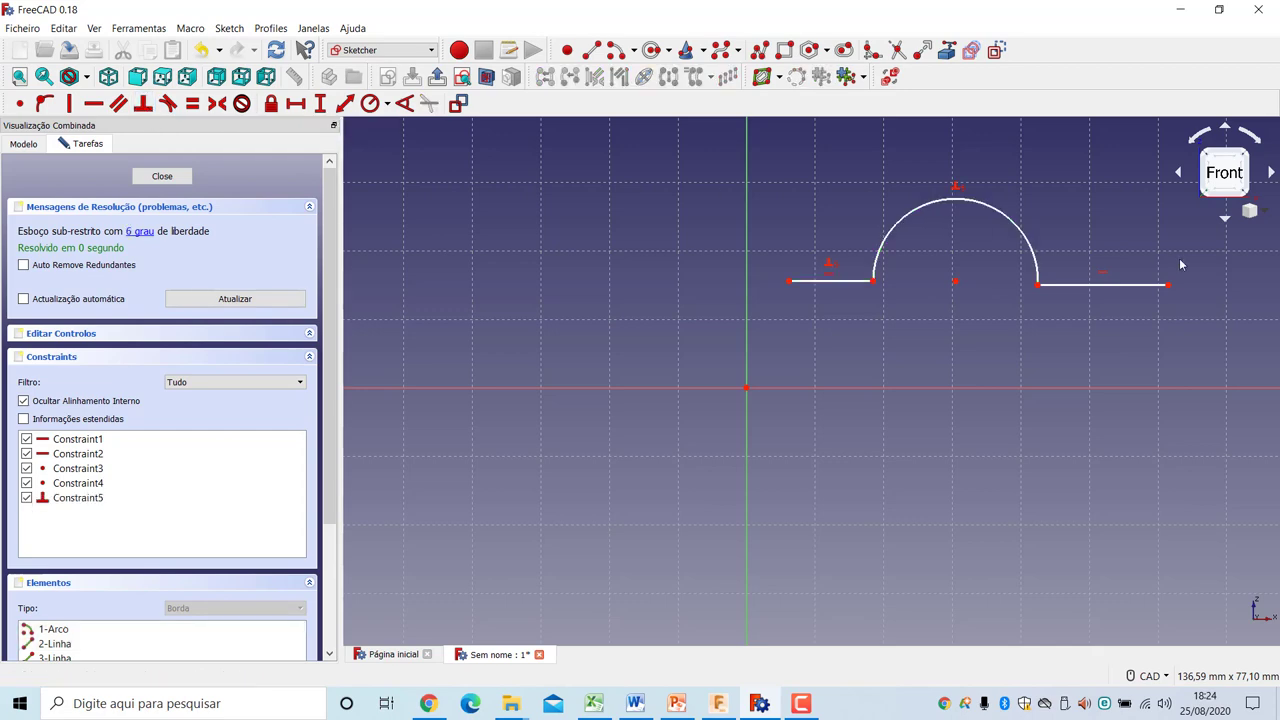
{"action": "left_click", "coordinate": [1080, 294]}
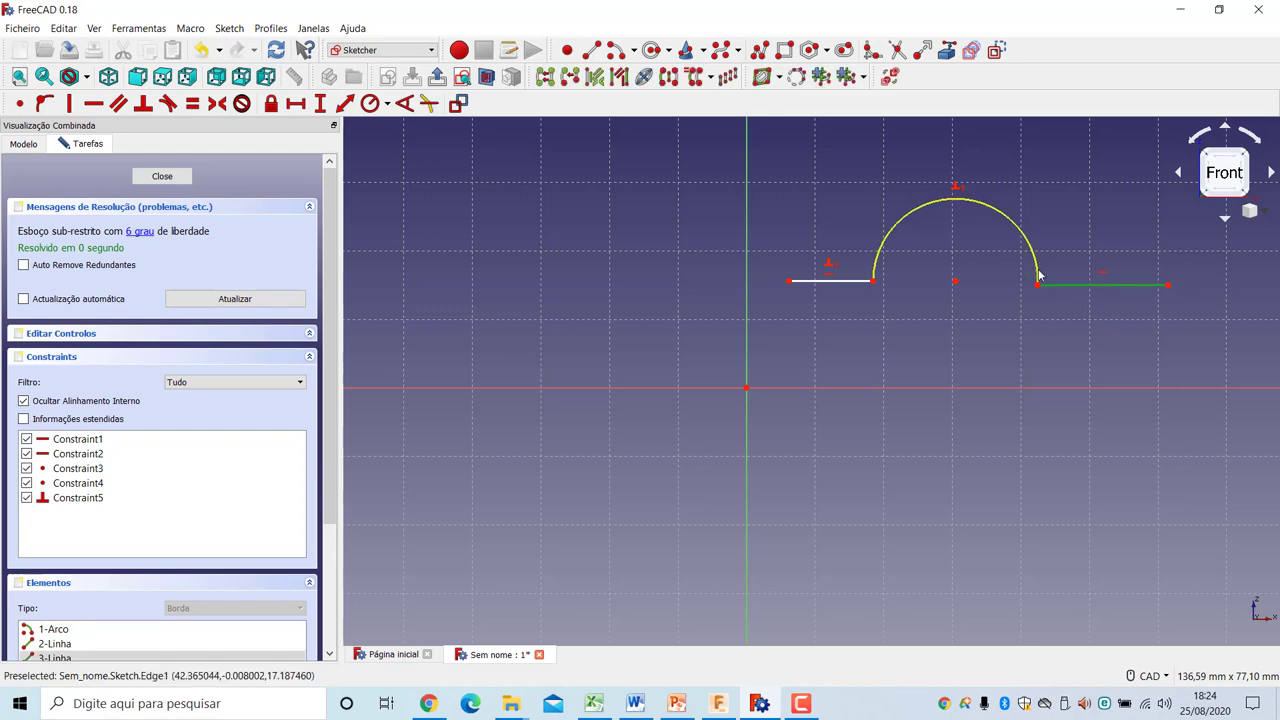
{"action": "left_click", "coordinate": [1038, 275]}
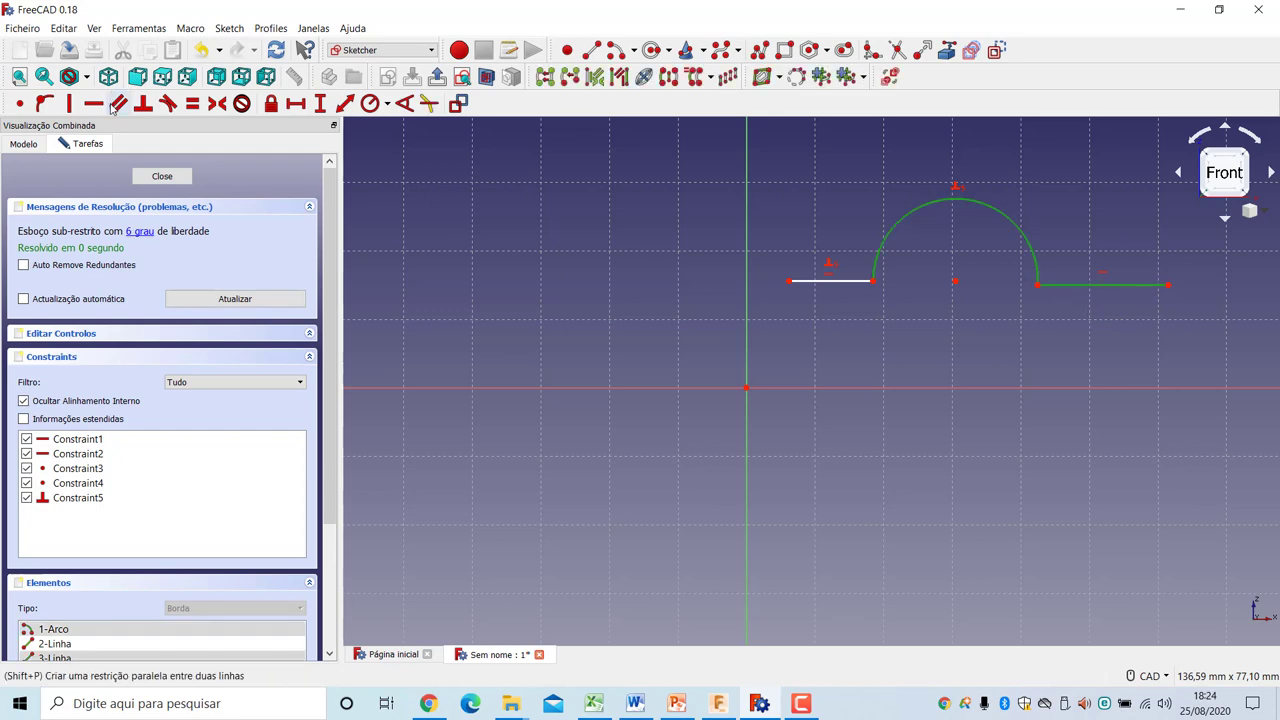
{"action": "left_click", "coordinate": [146, 104]}
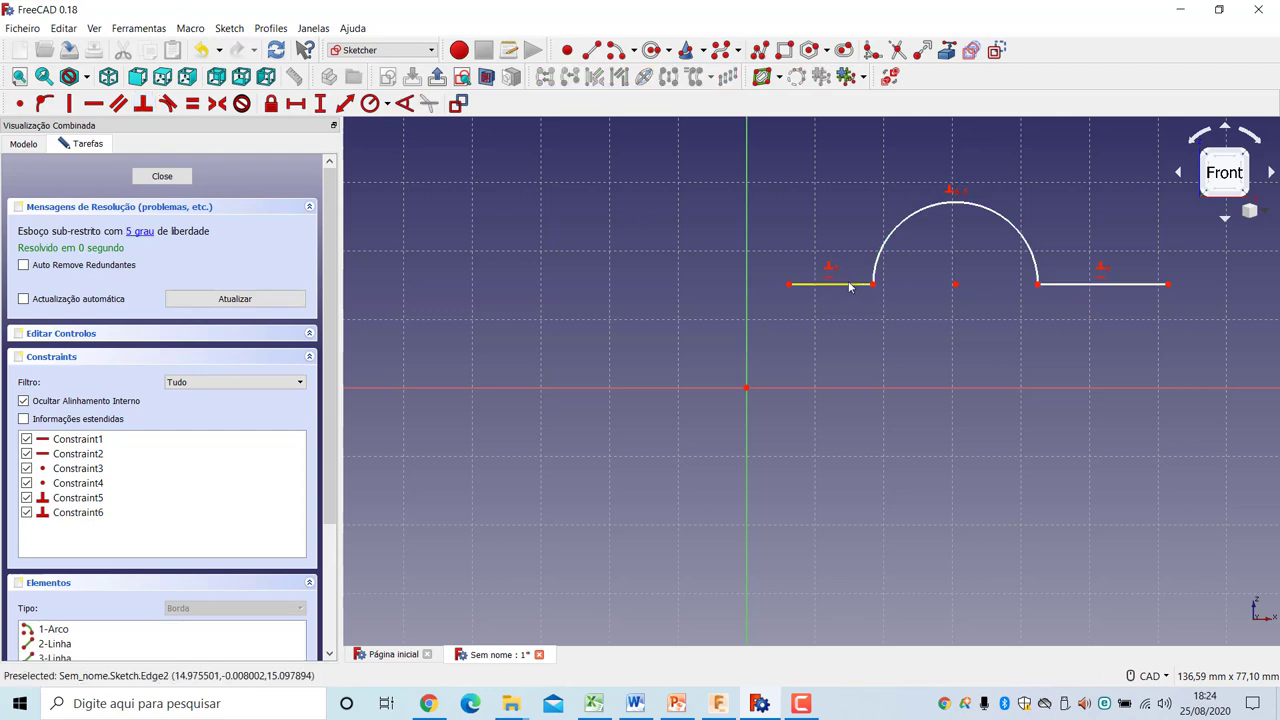
{"action": "mouse_move", "coordinate": [955, 205]}
{"action": "left_mouse_down"}
{"action": "mouse_move", "coordinate": [955, 240]}
{"action": "mouse_move", "coordinate": [948, 192]}
{"action": "mouse_move", "coordinate": [949, 257]}
{"action": "mouse_move", "coordinate": [951, 188]}
{"action": "mouse_move", "coordinate": [947, 220]}
{"action": "mouse_move", "coordinate": [953, 200]}
{"action": "left_mouse_up"}
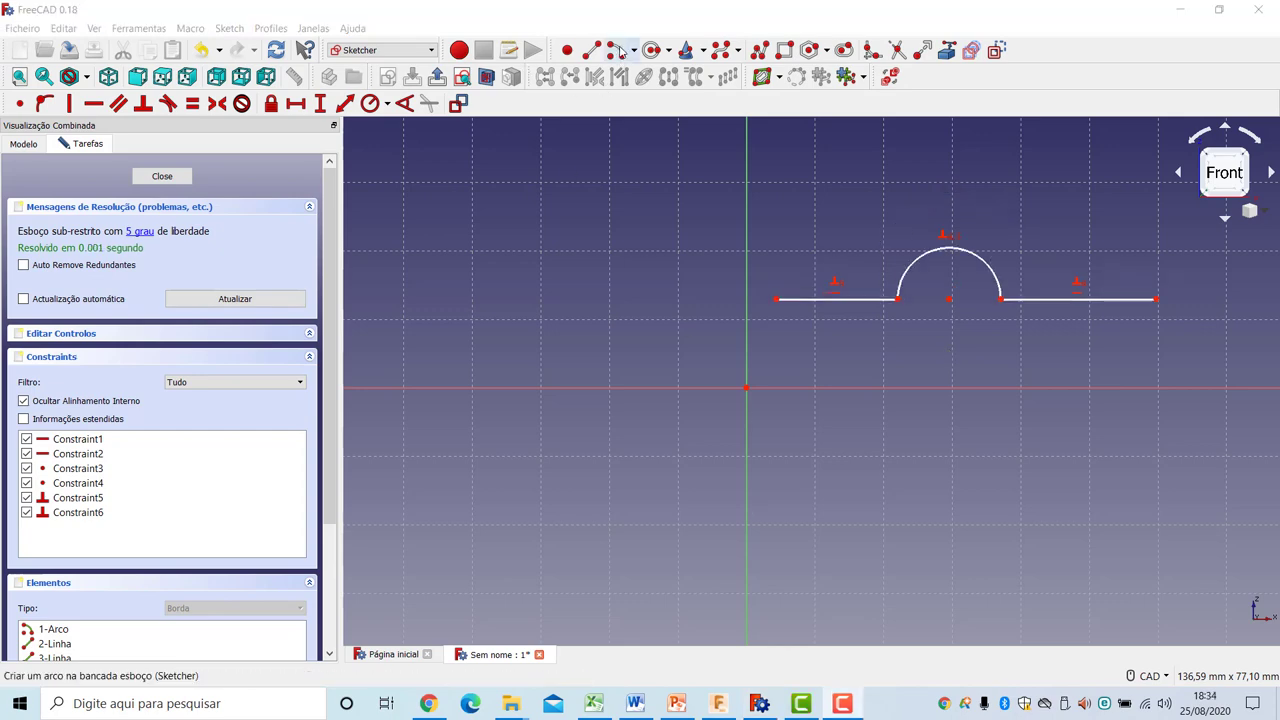
Draw a second arc below the first and roughly resize both arcs
{"action": "left_click", "coordinate": [613, 50]}
{"action": "left_click", "coordinate": [948, 465]}
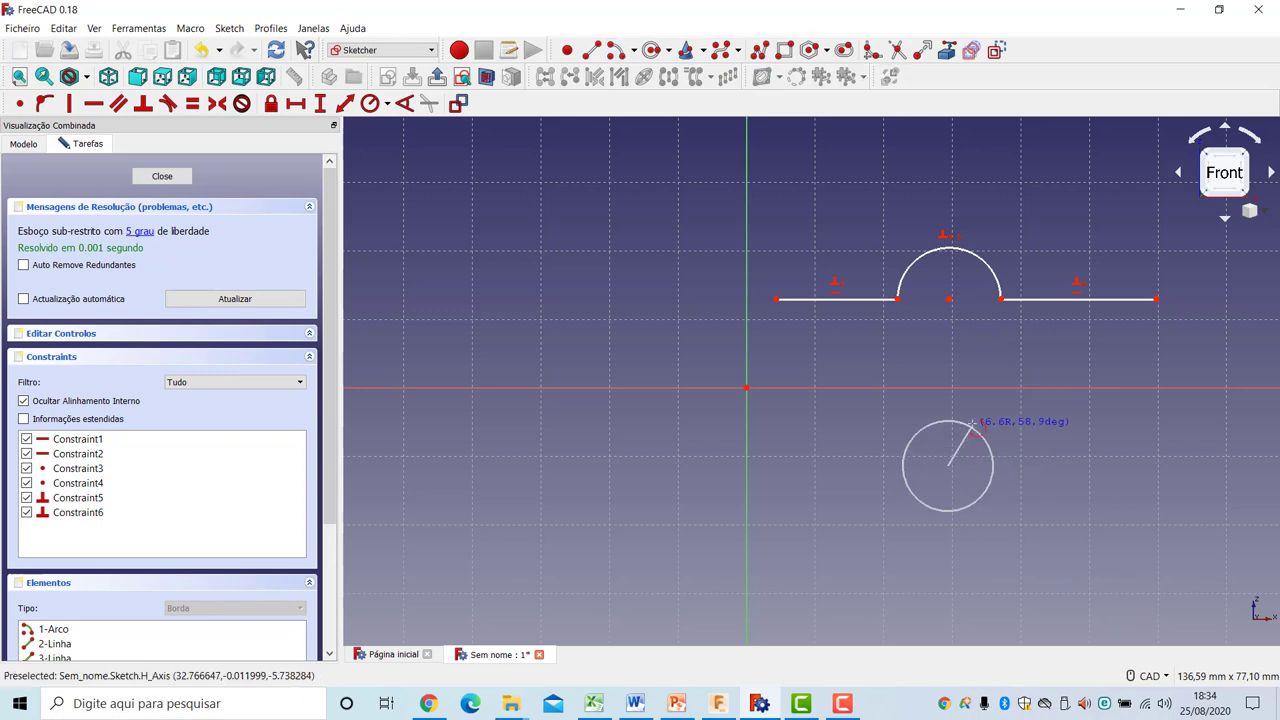
{"action": "left_click", "coordinate": [1013, 463]}
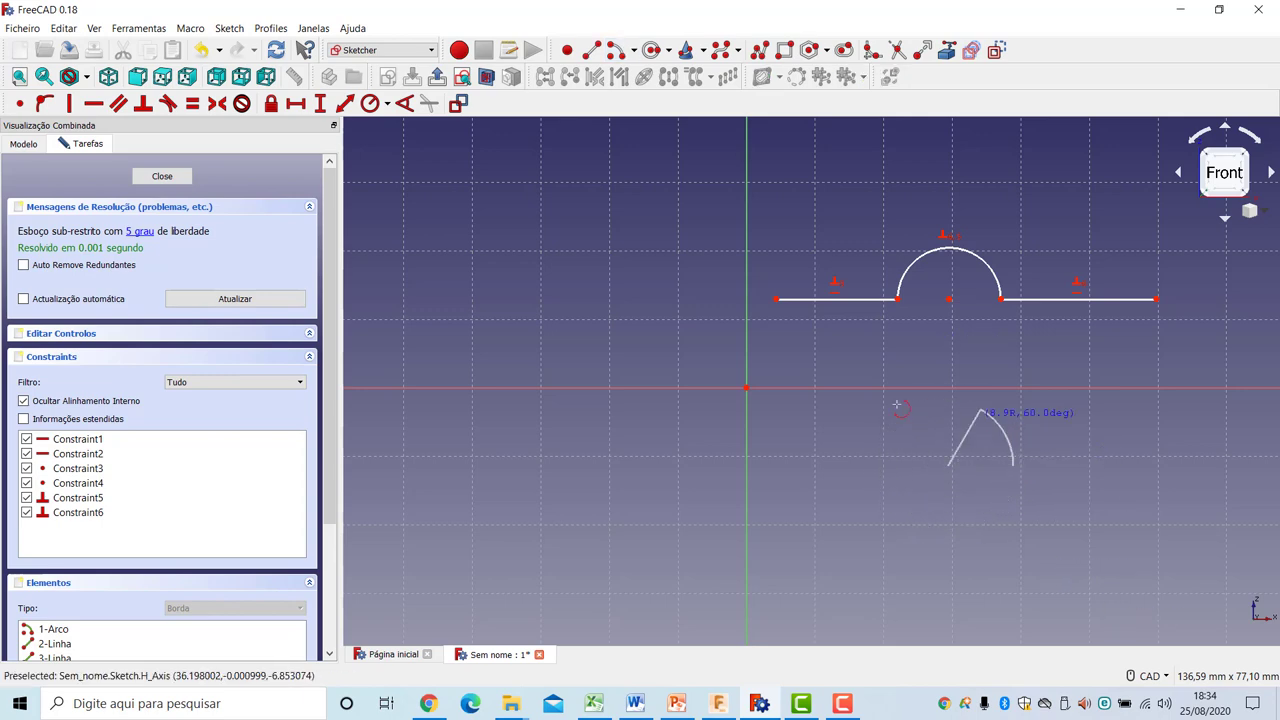
{"action": "left_click", "coordinate": [882, 463]}
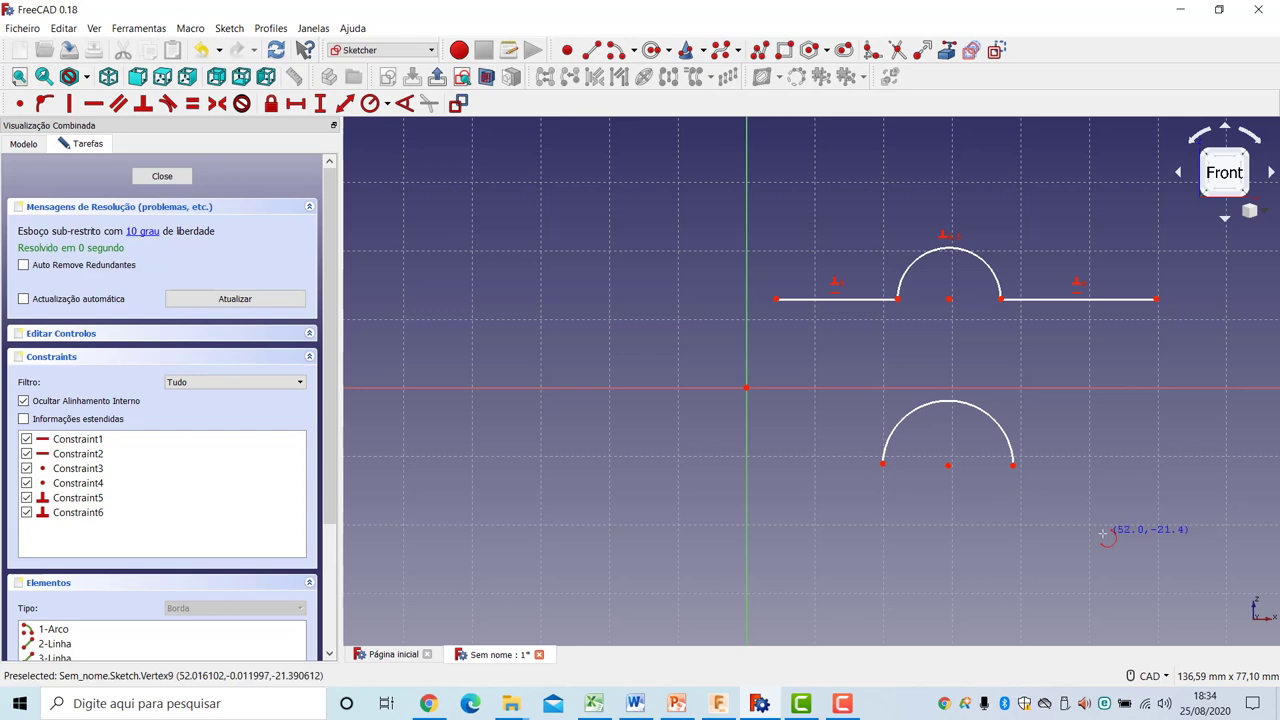
{"action": "key", "text": "Escape"}
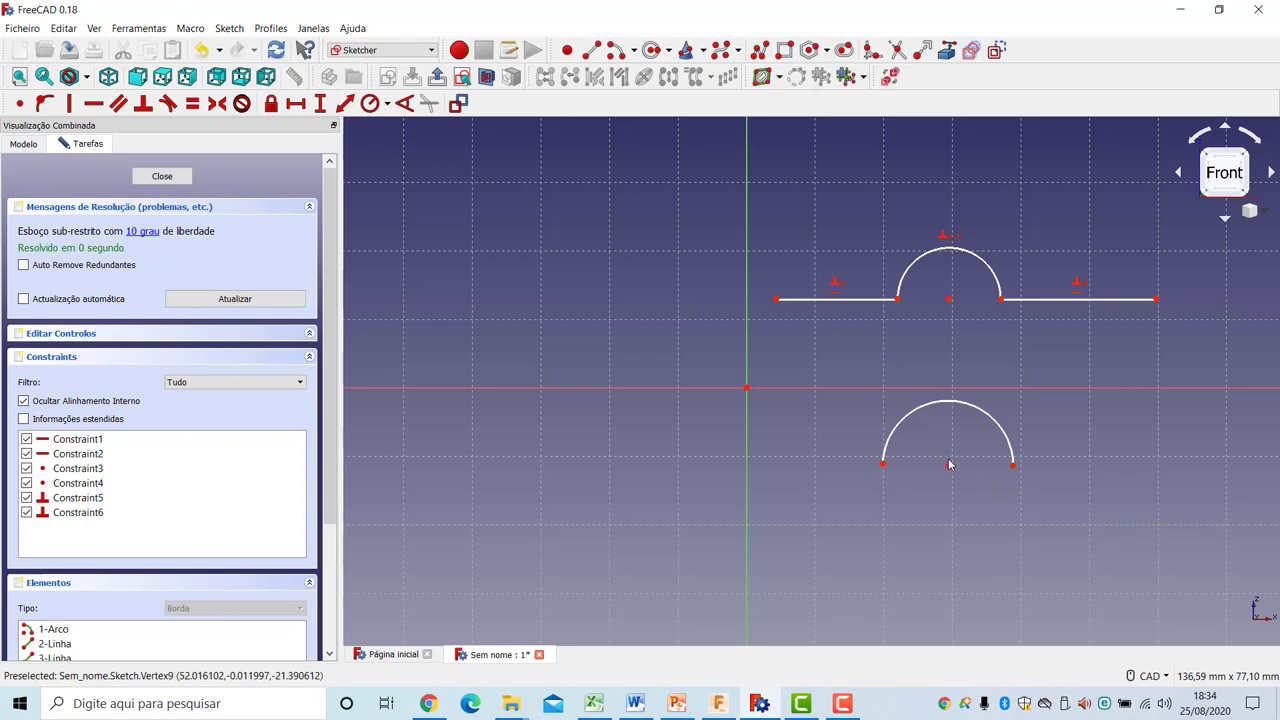
{"action": "left_click_drag", "start_coordinate": [840, 298], "coordinate": [717, 300]}
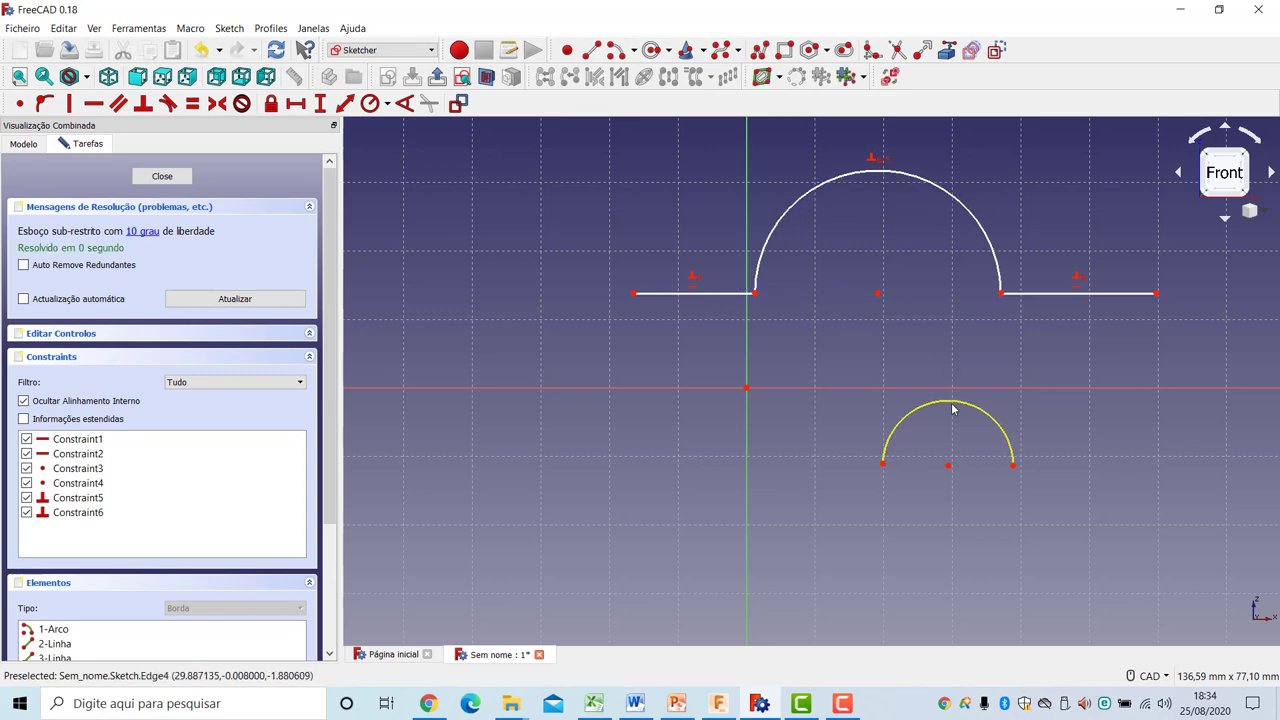
{"action": "mouse_move", "coordinate": [952, 408]}
{"action": "left_mouse_down"}
{"action": "mouse_move", "coordinate": [935, 394]}
{"action": "mouse_move", "coordinate": [950, 387]}
{"action": "left_mouse_up"}
Make the two arc centres coincident, then adjust the inner arc and lengthen the right line
{"action": "left_click", "coordinate": [948, 466]}
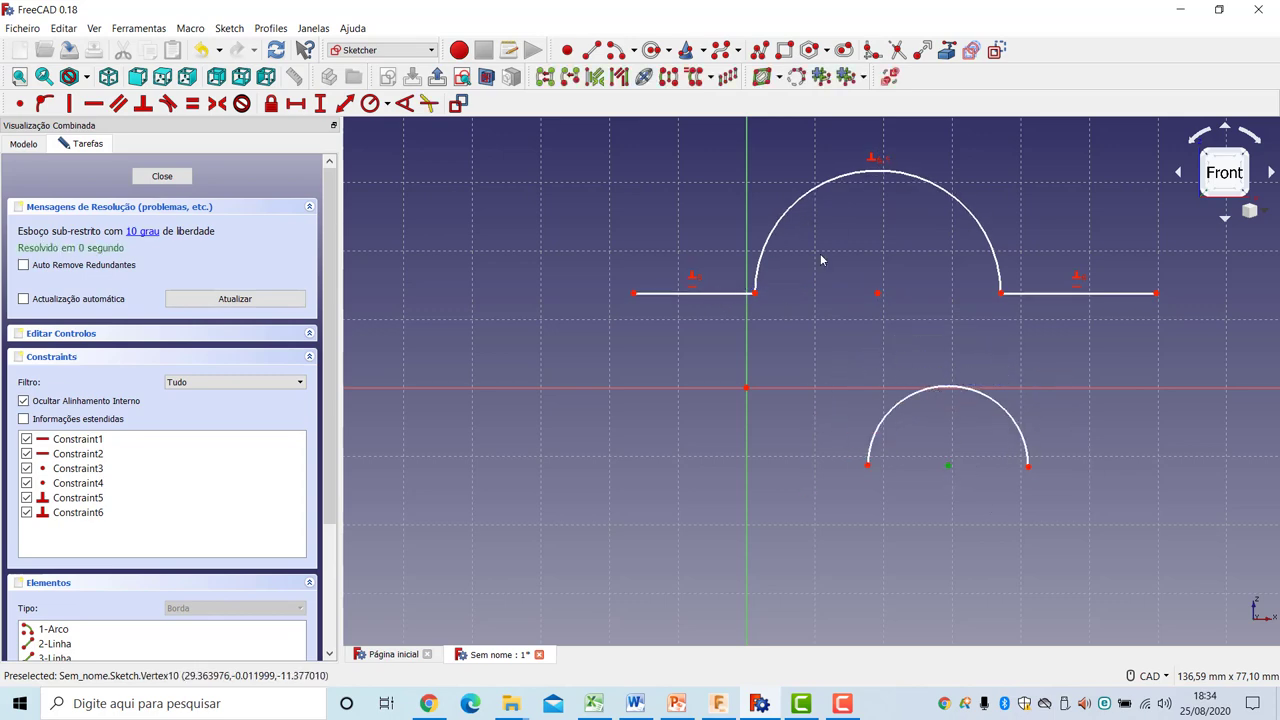
{"action": "left_click", "coordinate": [20, 103]}
{"action": "left_click_drag", "start_coordinate": [988, 362], "coordinate": [967, 250]}
{"action": "left_click_drag", "start_coordinate": [1157, 397], "coordinate": [1243, 394]}
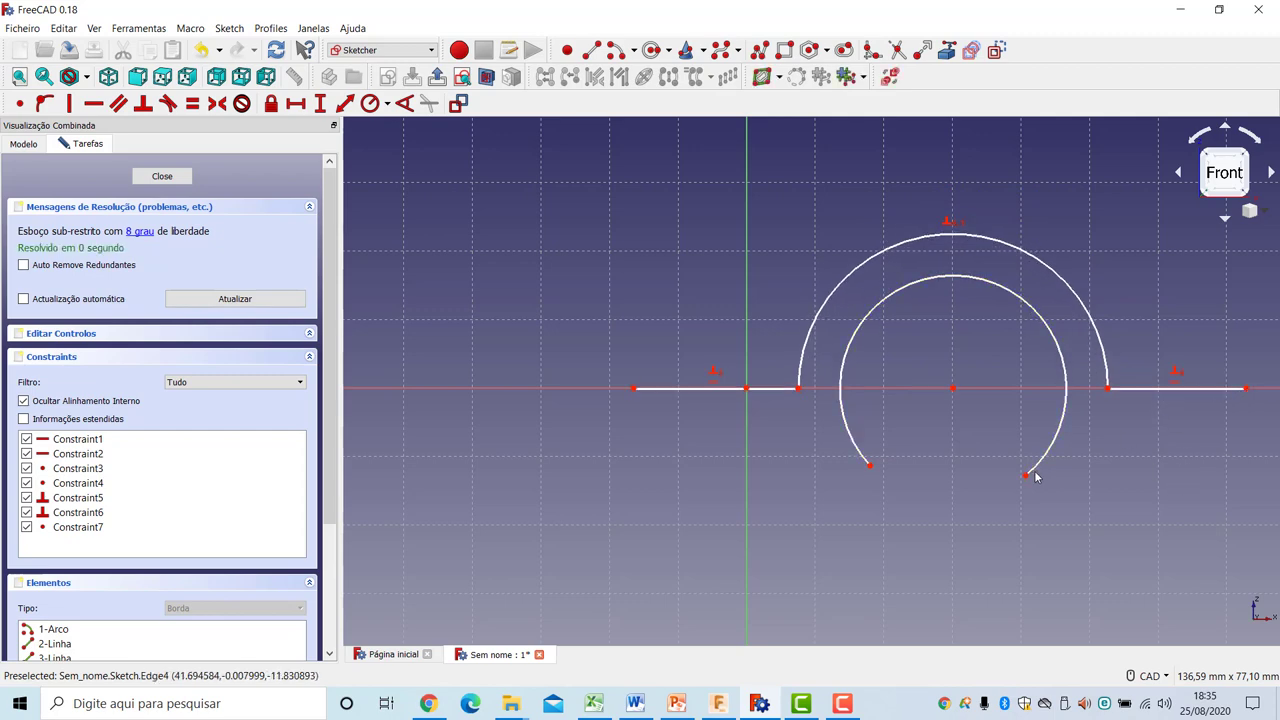
{"action": "mouse_move", "coordinate": [1043, 466]}
{"action": "left_mouse_down"}
{"action": "mouse_move", "coordinate": [1023, 360]}
{"action": "mouse_move", "coordinate": [1014, 449]}
{"action": "left_mouse_up"}
{"action": "left_click_drag", "start_coordinate": [1031, 376], "coordinate": [1015, 470]}
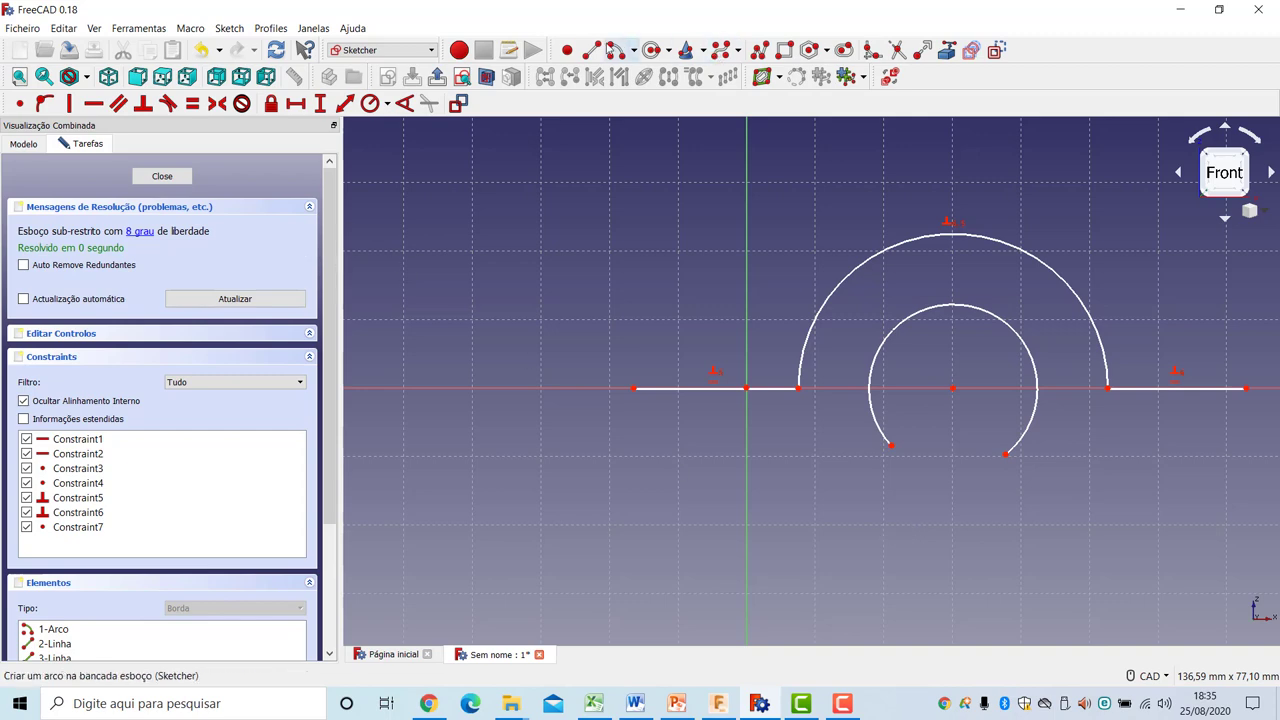
Draw two vertical lines hanging below the inner arc's left and right ends
{"action": "left_click", "coordinate": [591, 50]}
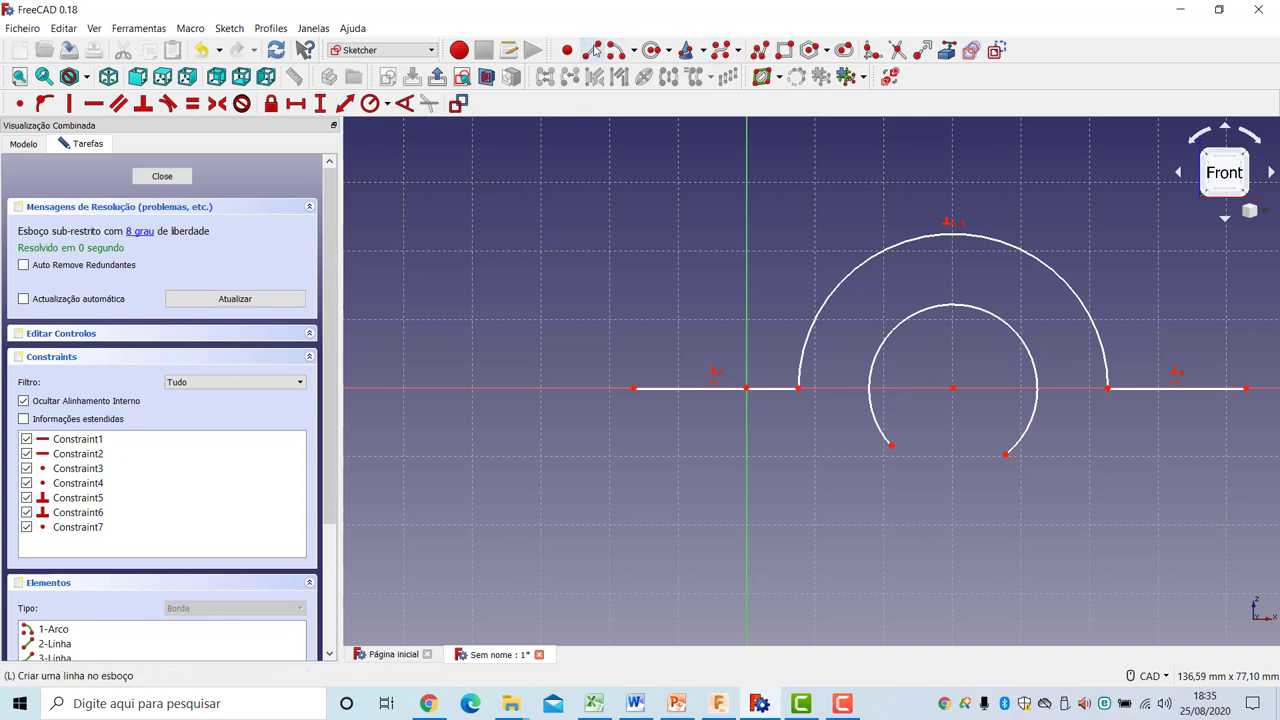
{"action": "left_click", "coordinate": [891, 480]}
{"action": "left_click", "coordinate": [891, 550]}
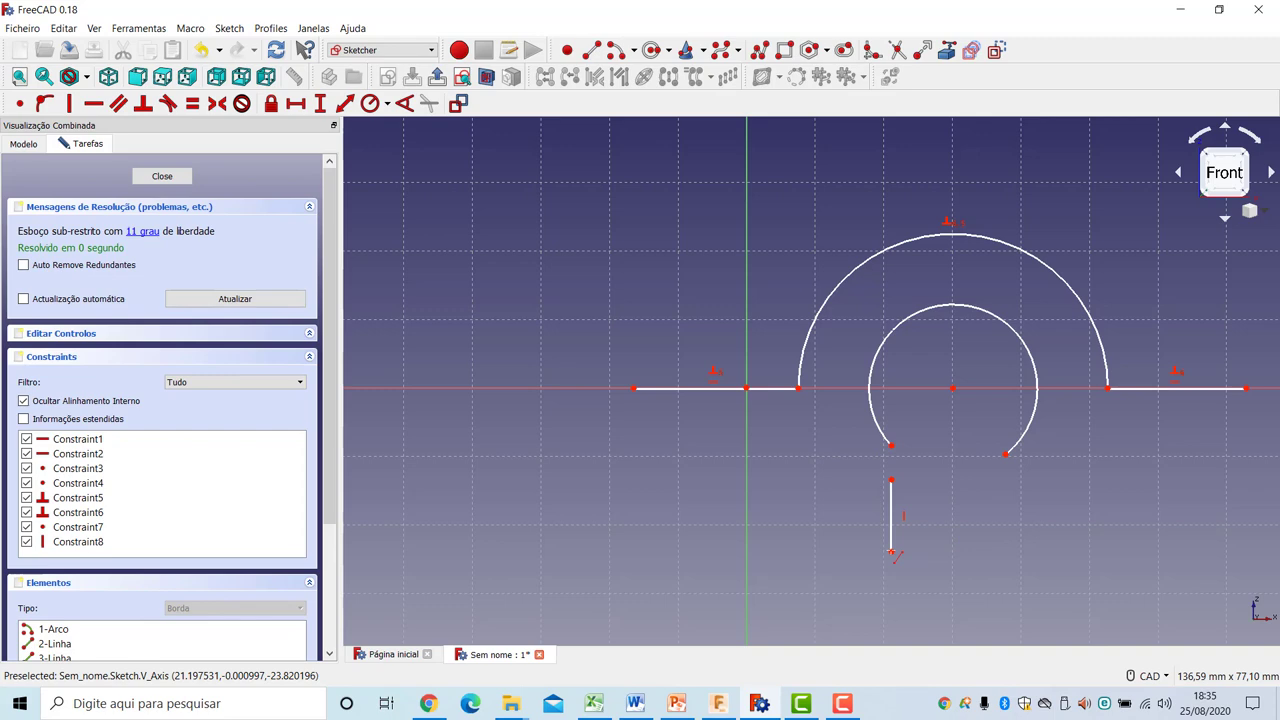
{"action": "left_click", "coordinate": [1008, 486]}
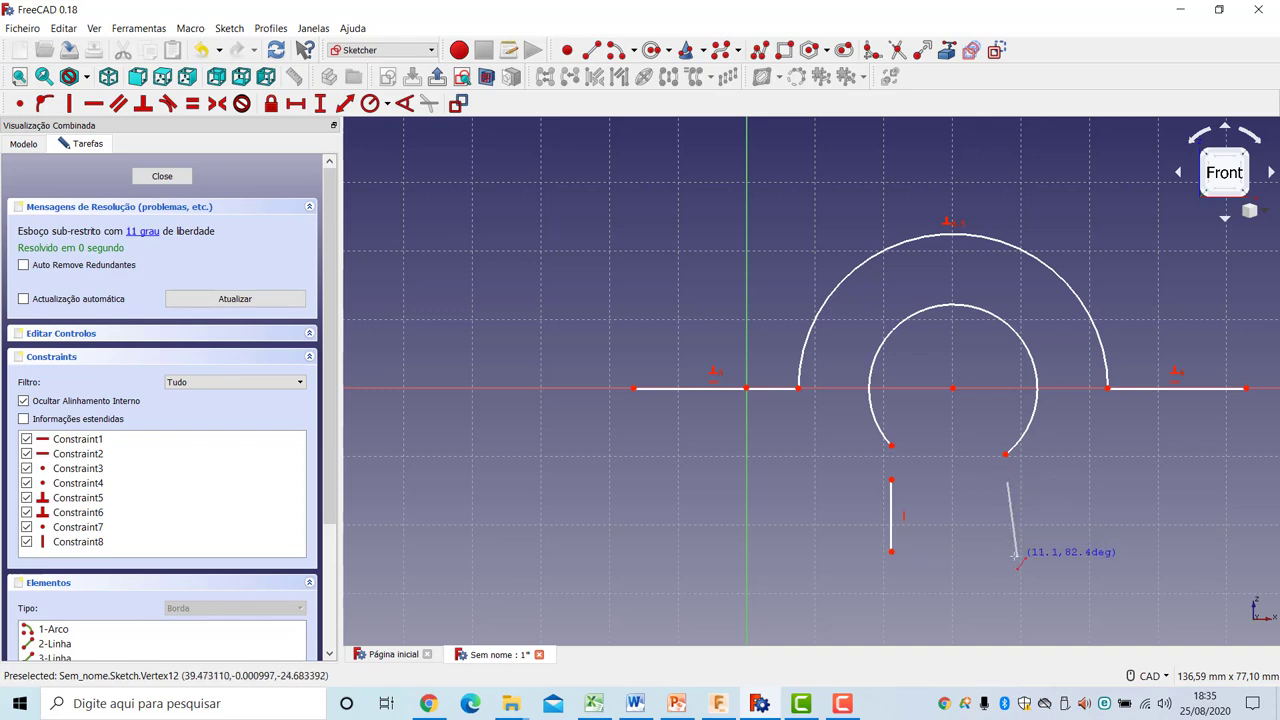
{"action": "left_click", "coordinate": [1008, 550]}
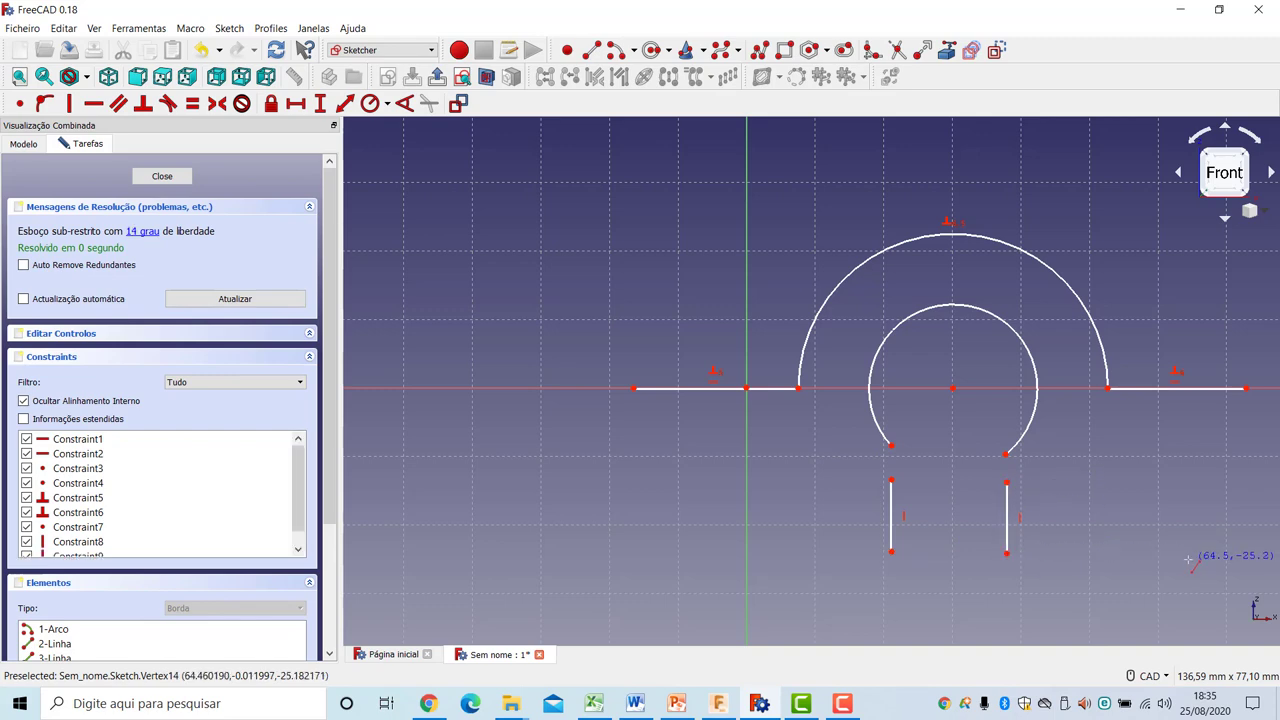
{"action": "right_click", "coordinate": [1190, 560]}
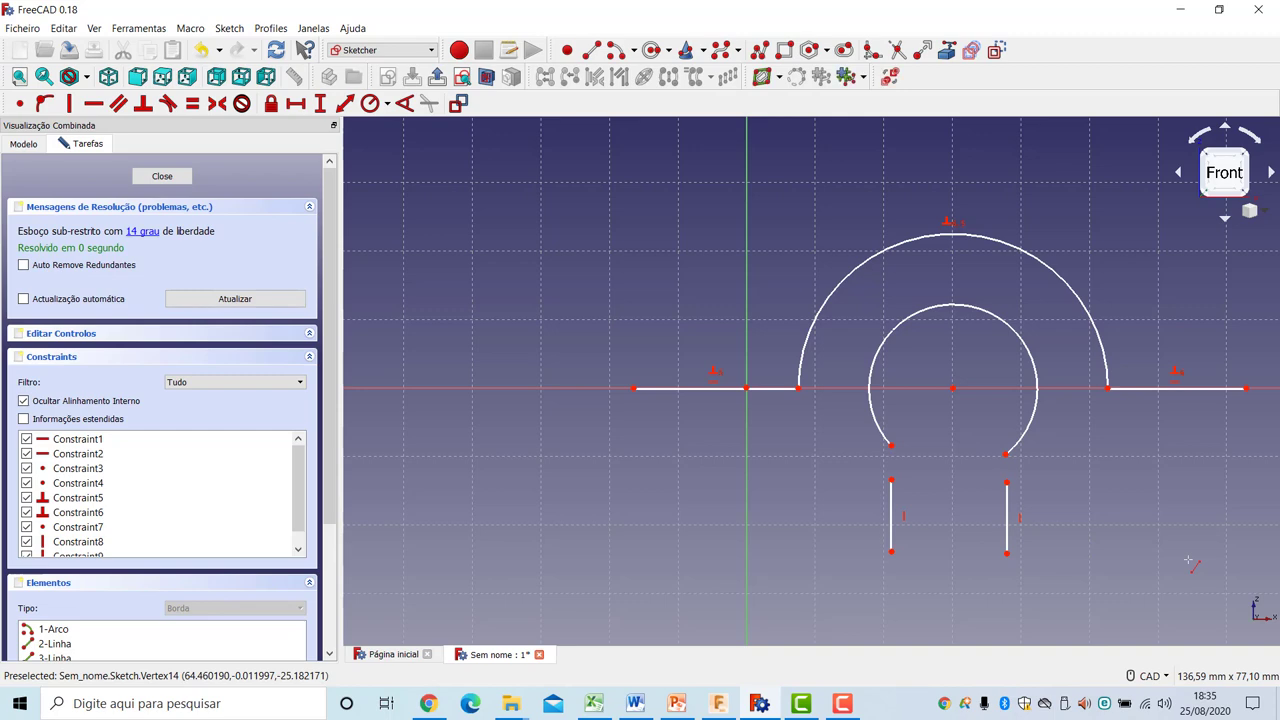
Join both vertical lines' tops to the inner arc's endpoints, then select the left line with the arc
{"action": "left_click", "coordinate": [890, 447]}
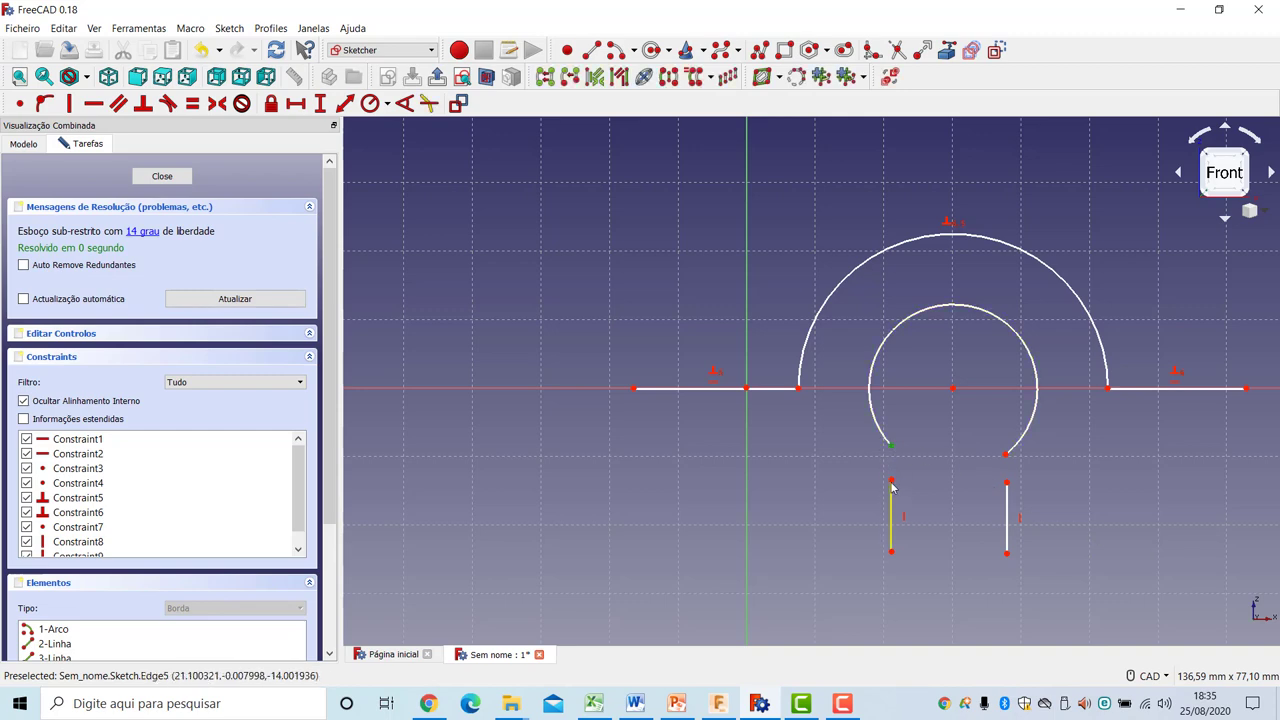
{"action": "left_click", "coordinate": [891, 482]}
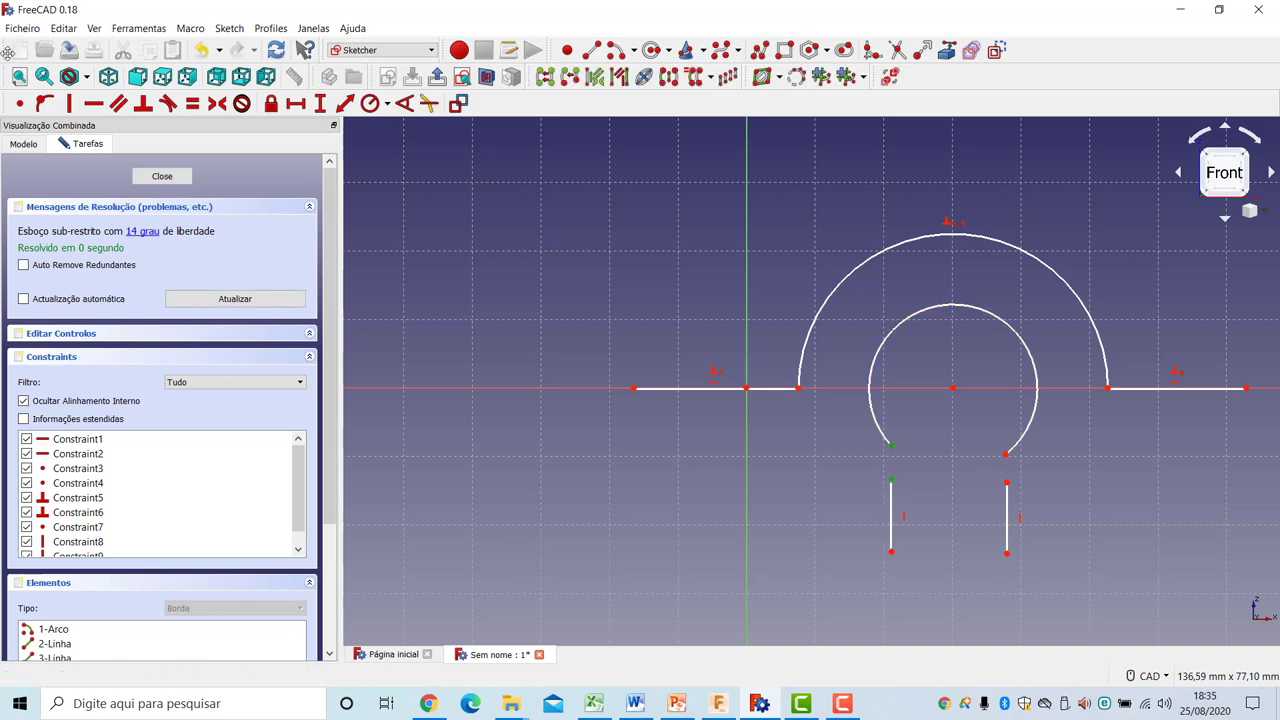
{"action": "left_click", "coordinate": [20, 103]}
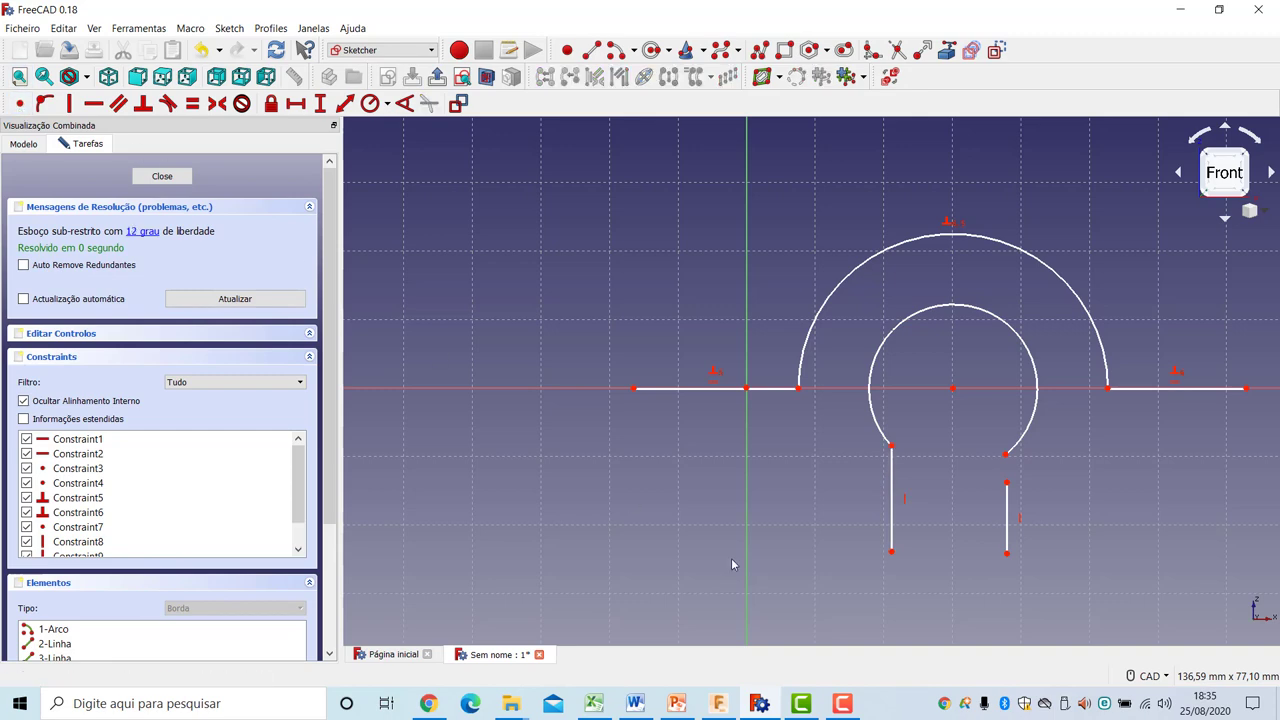
{"action": "left_click", "coordinate": [1005, 456]}
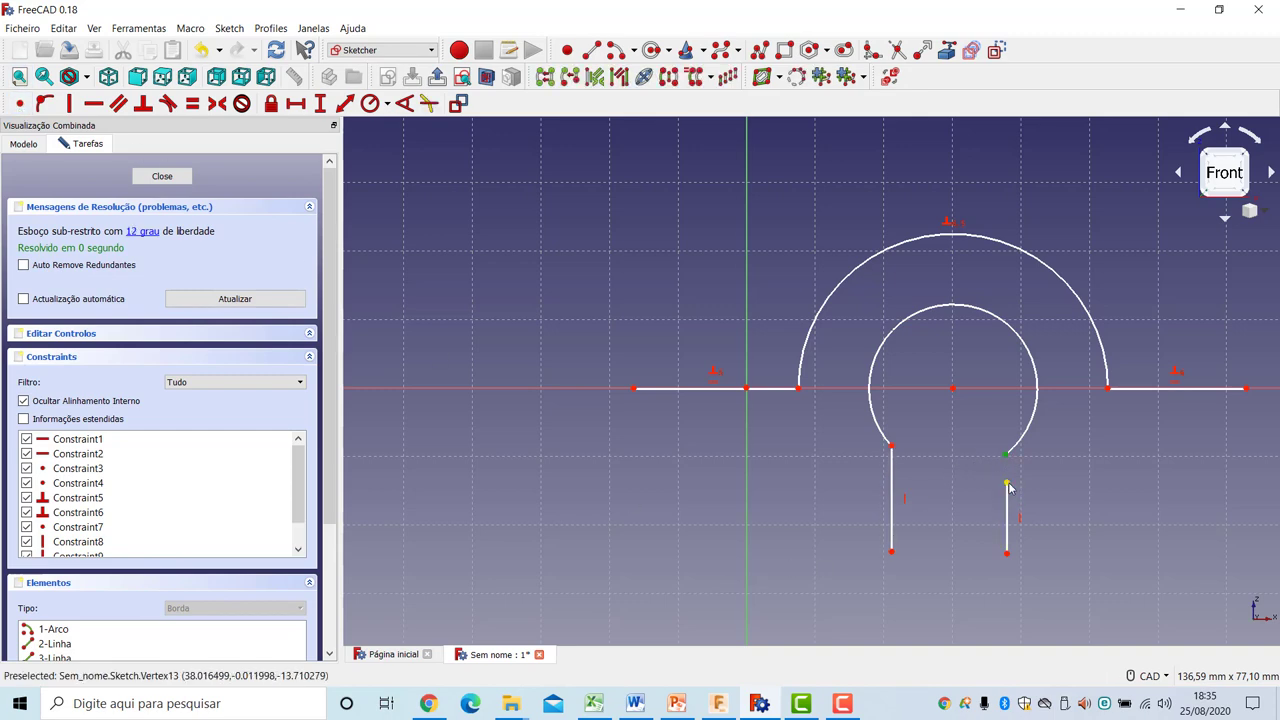
{"action": "left_click", "coordinate": [20, 103]}
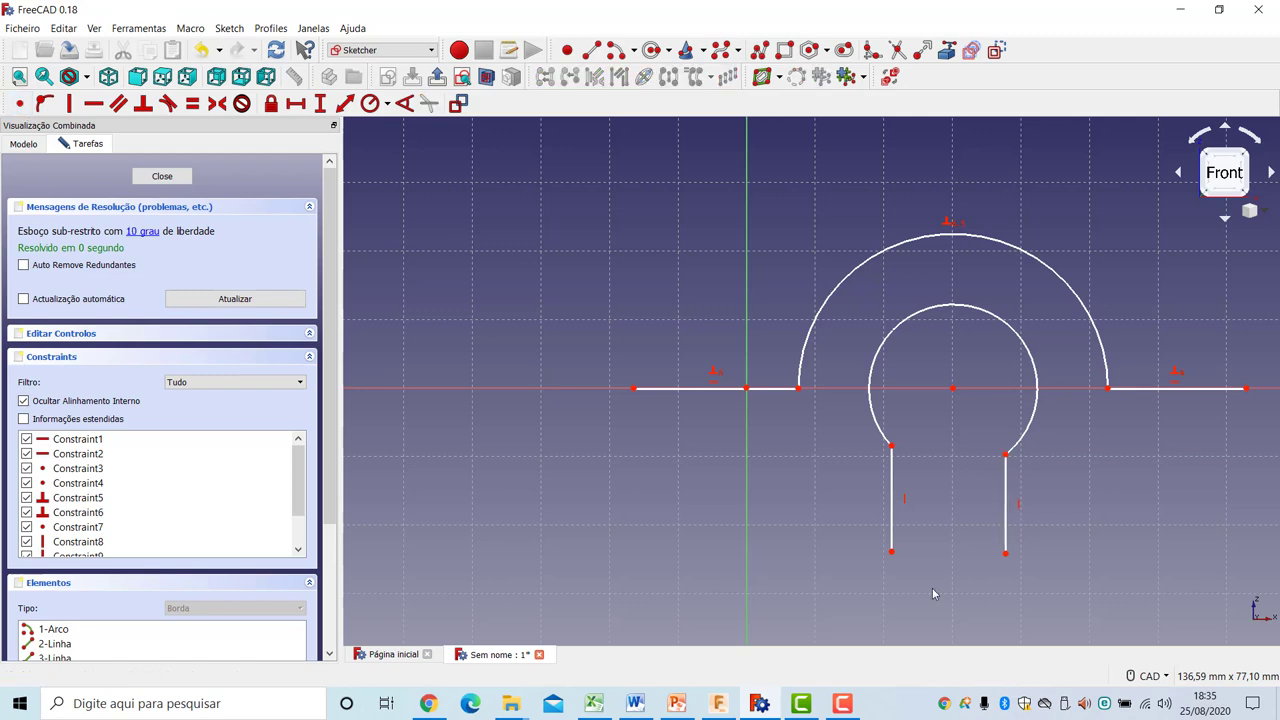
{"action": "left_click", "coordinate": [891, 500]}
{"action": "left_click", "coordinate": [865, 433]}
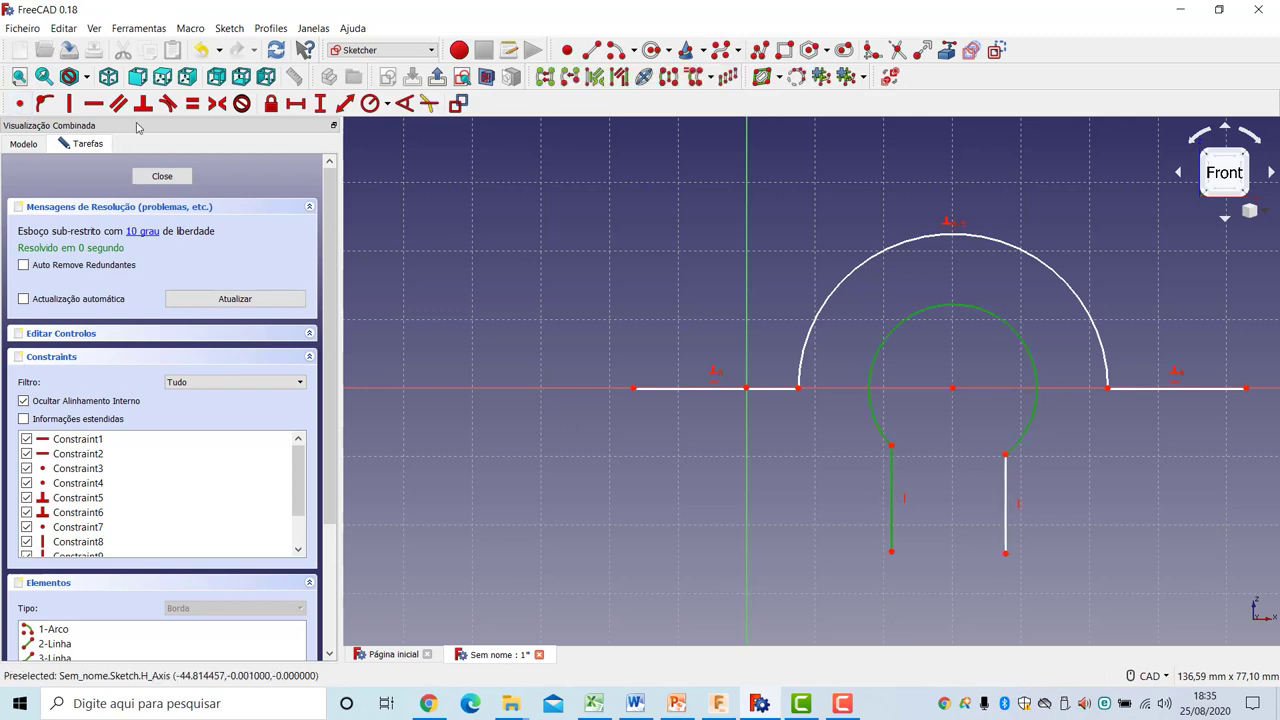
Make both vertical legs tangent to the inner arc, replacing conflicting constraints, and shorten the legs
{"action": "left_click", "coordinate": [170, 108]}
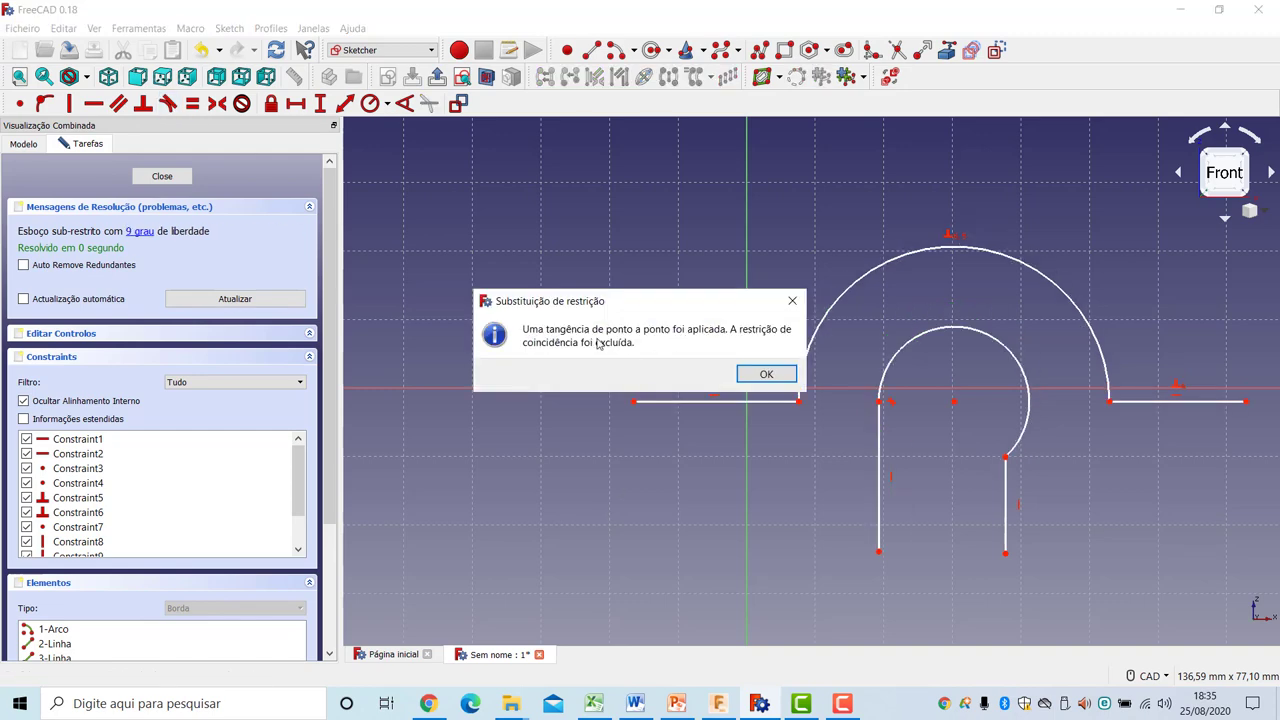
{"action": "left_click", "coordinate": [762, 373]}
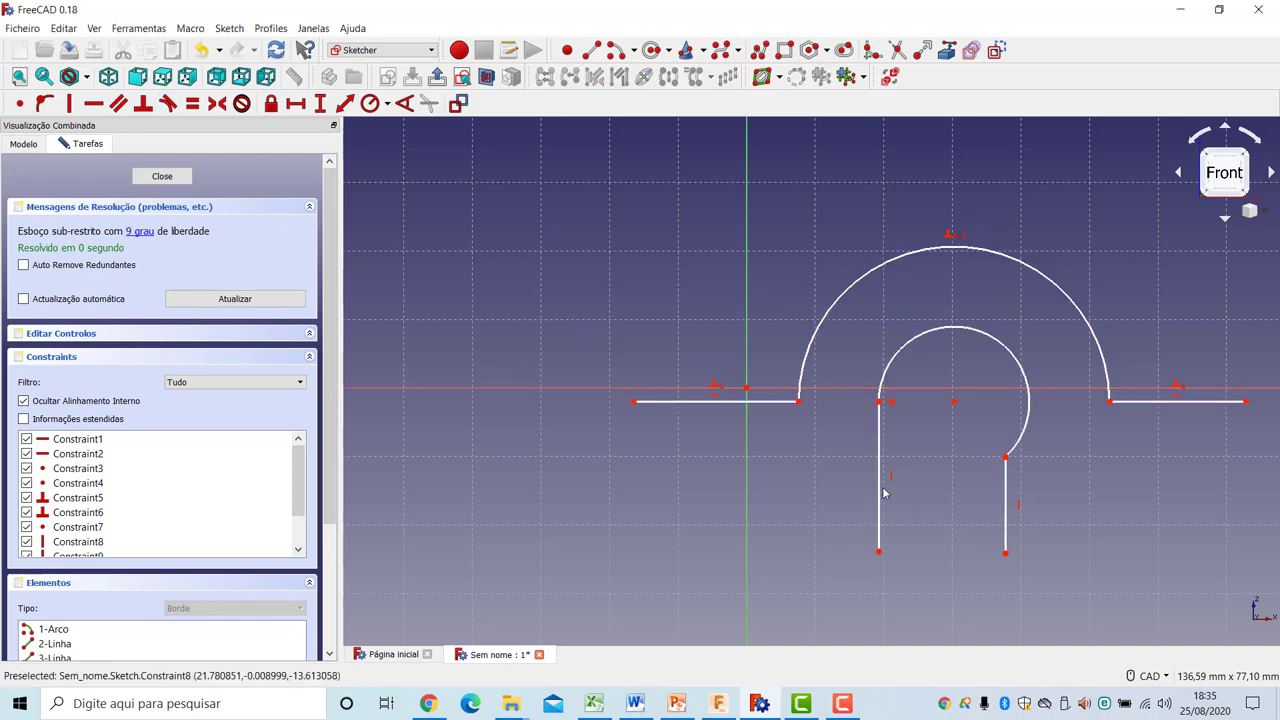
{"action": "left_click_drag", "start_coordinate": [884, 493], "coordinate": [834, 505]}
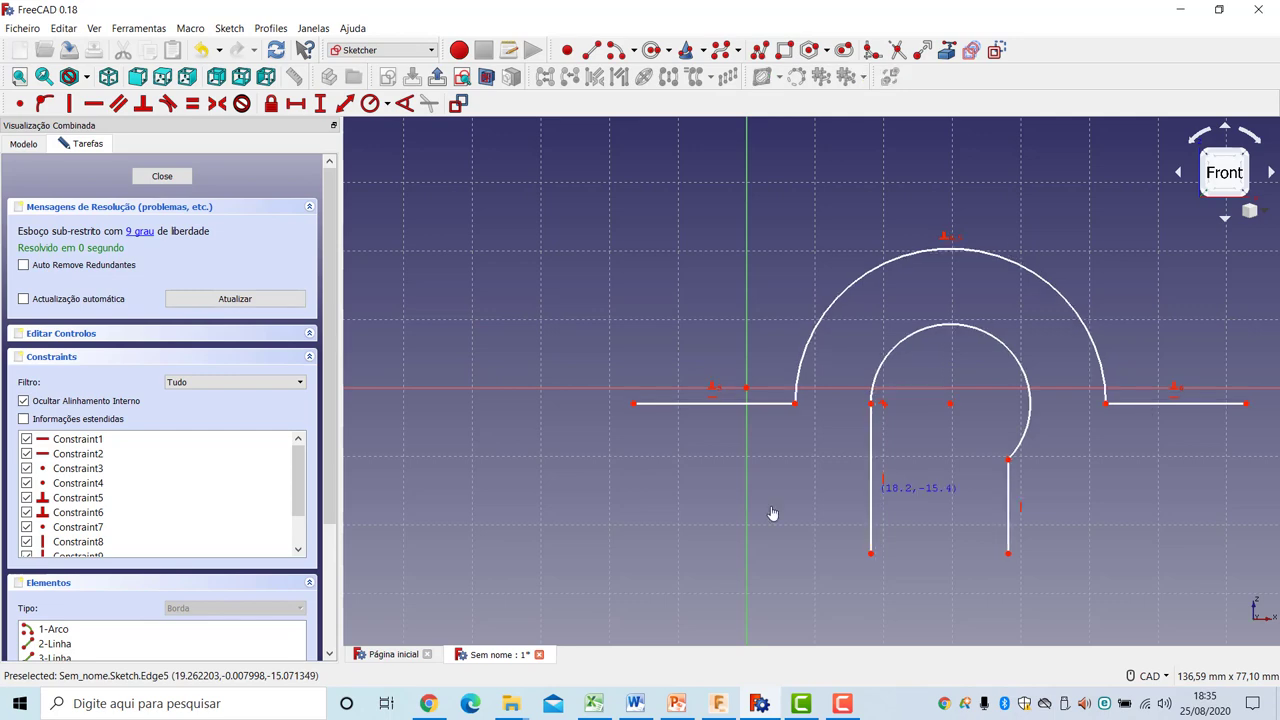
{"action": "left_click", "coordinate": [1021, 512]}
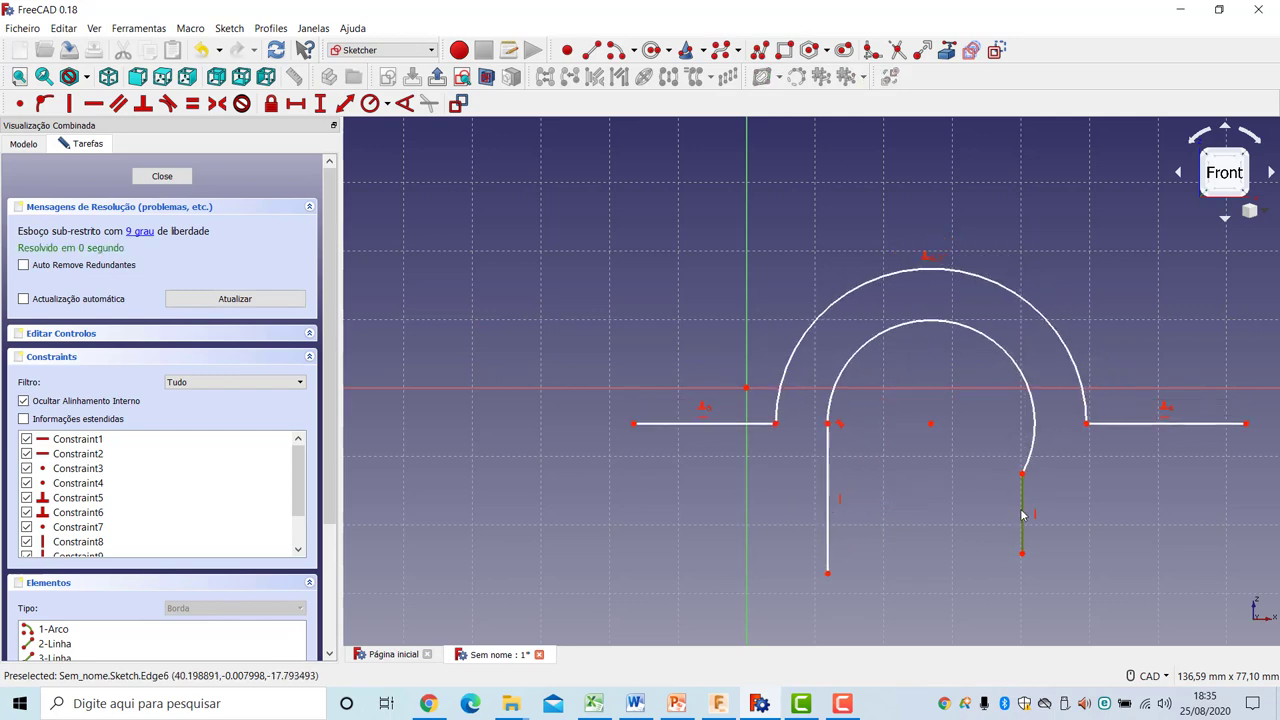
{"action": "left_click", "coordinate": [1033, 448]}
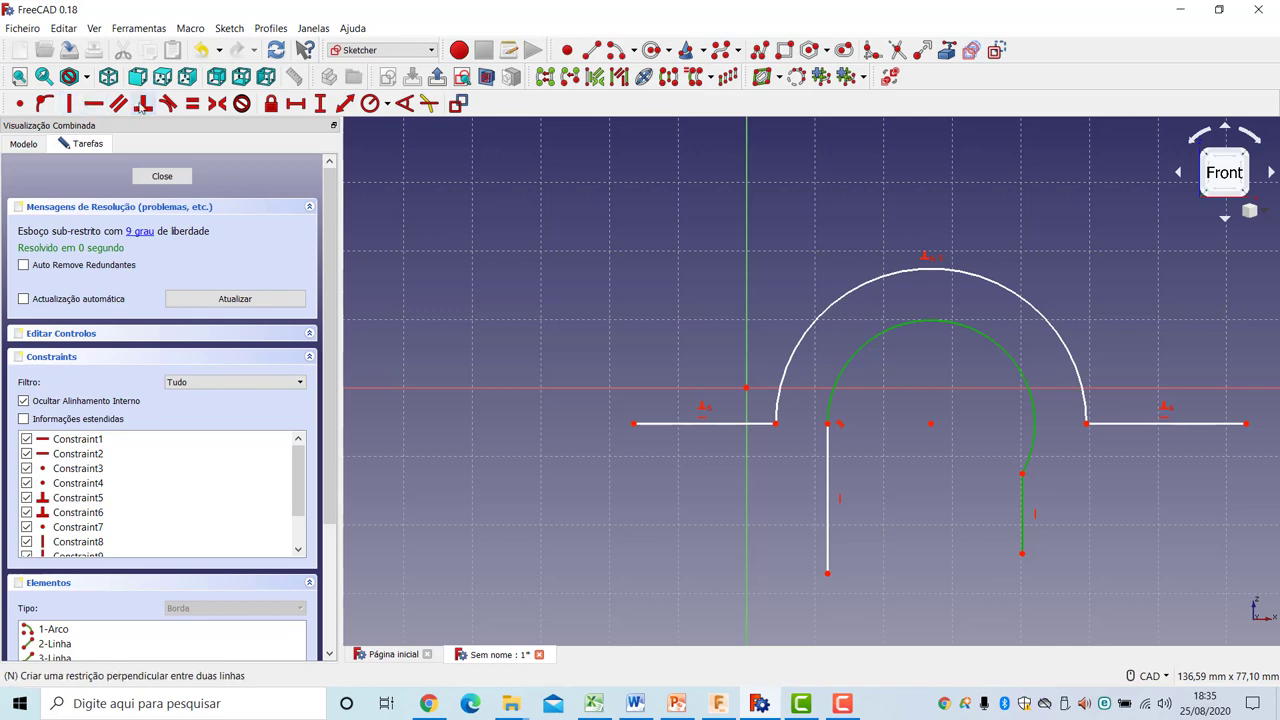
{"action": "left_click", "coordinate": [168, 103]}
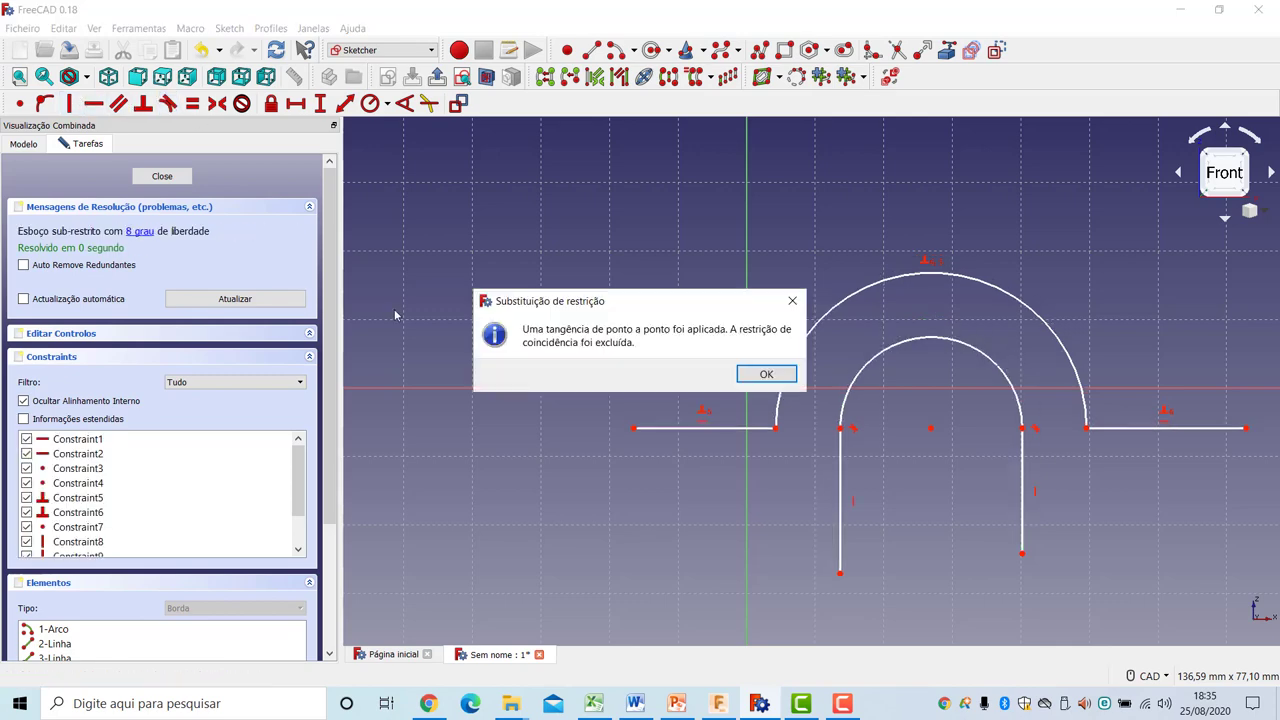
{"action": "left_click", "coordinate": [762, 375]}
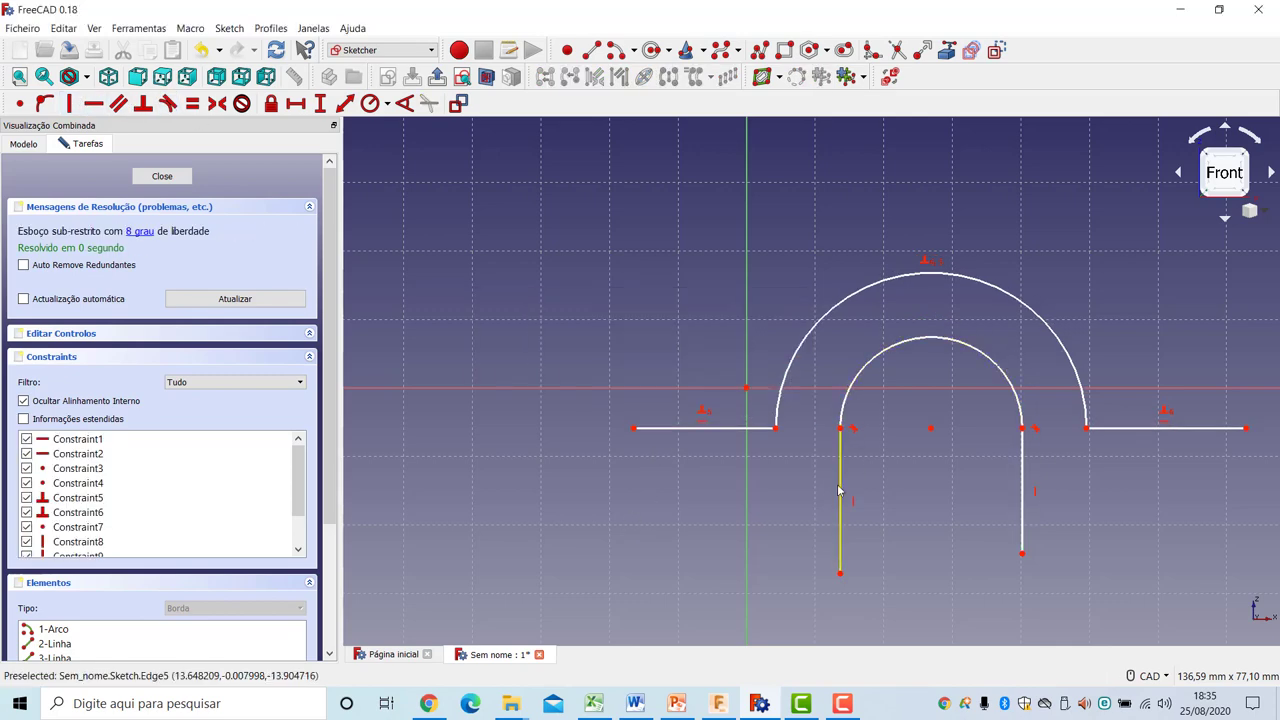
{"action": "left_click_drag", "start_coordinate": [838, 490], "coordinate": [843, 490]}
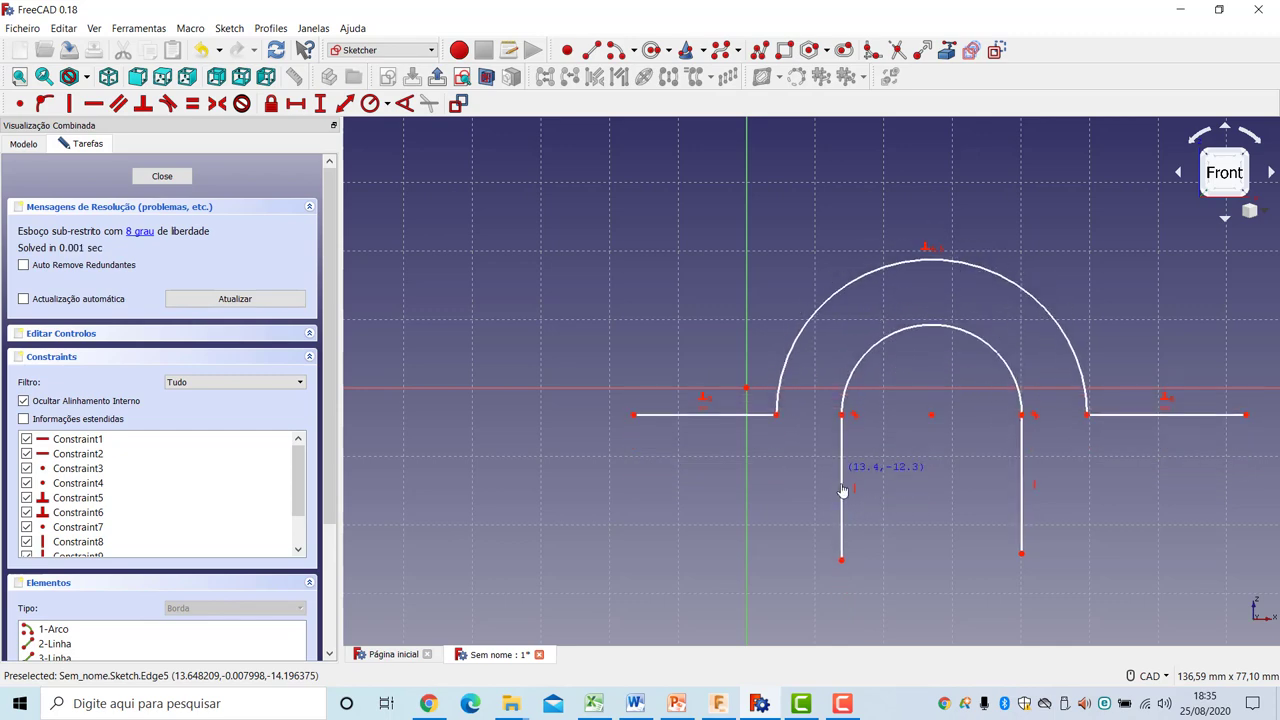
{"action": "mouse_move", "coordinate": [843, 490]}
{"action": "left_mouse_down"}
{"action": "mouse_move", "coordinate": [843, 651]}
{"action": "mouse_move", "coordinate": [838, 558]}
{"action": "left_mouse_up"}
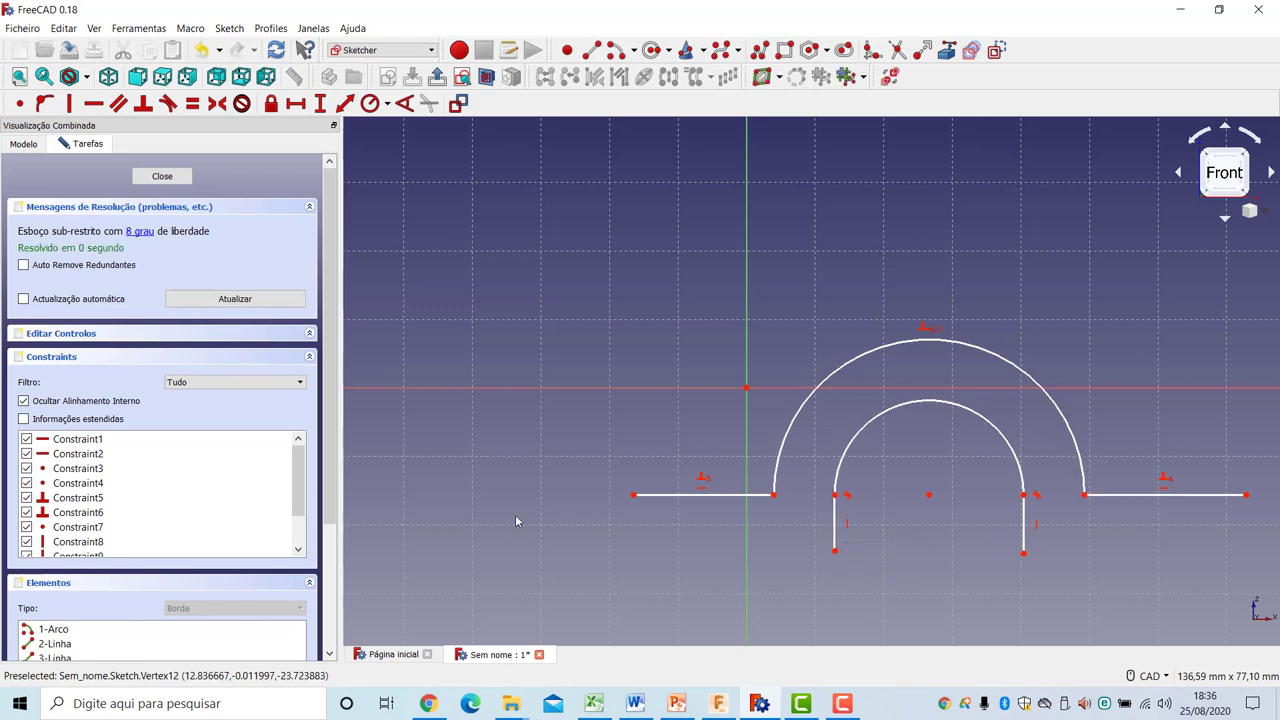
Draw the two feet's bottom lines and their two short outer vertical end lines under the flanges
{"action": "left_click", "coordinate": [591, 50]}
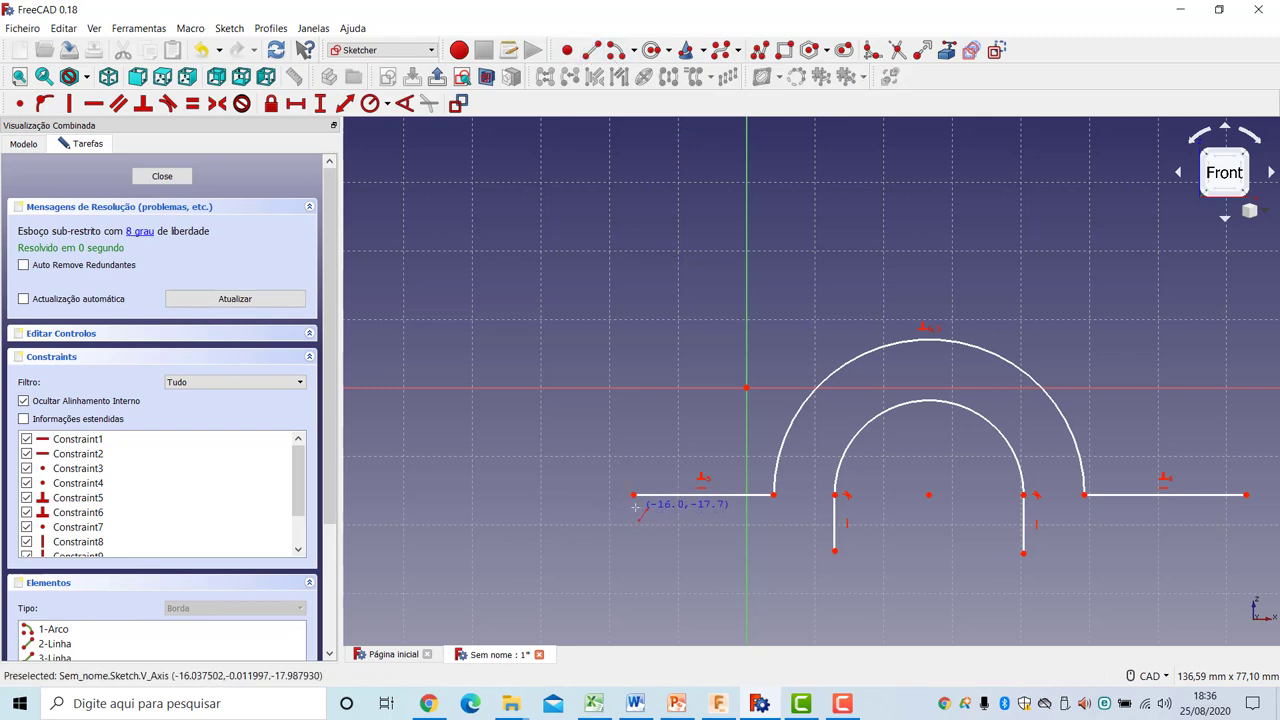
{"action": "left_click", "coordinate": [637, 556]}
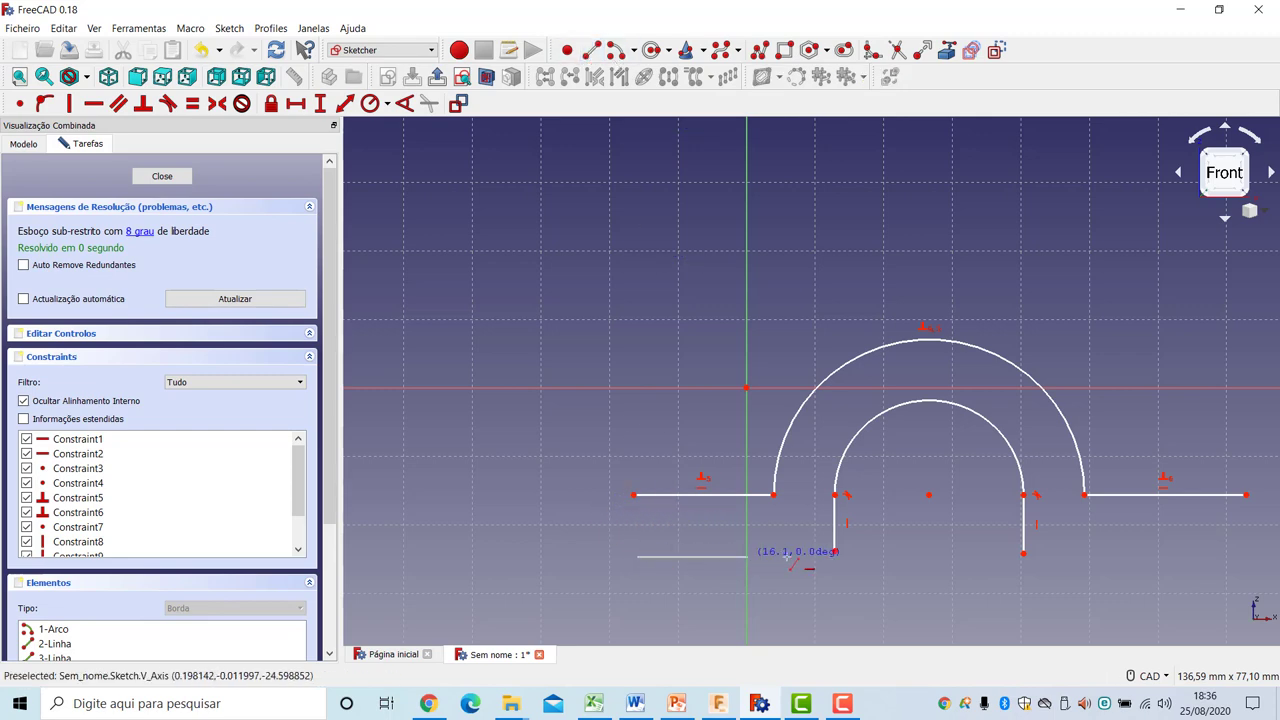
{"action": "left_click", "coordinate": [803, 556]}
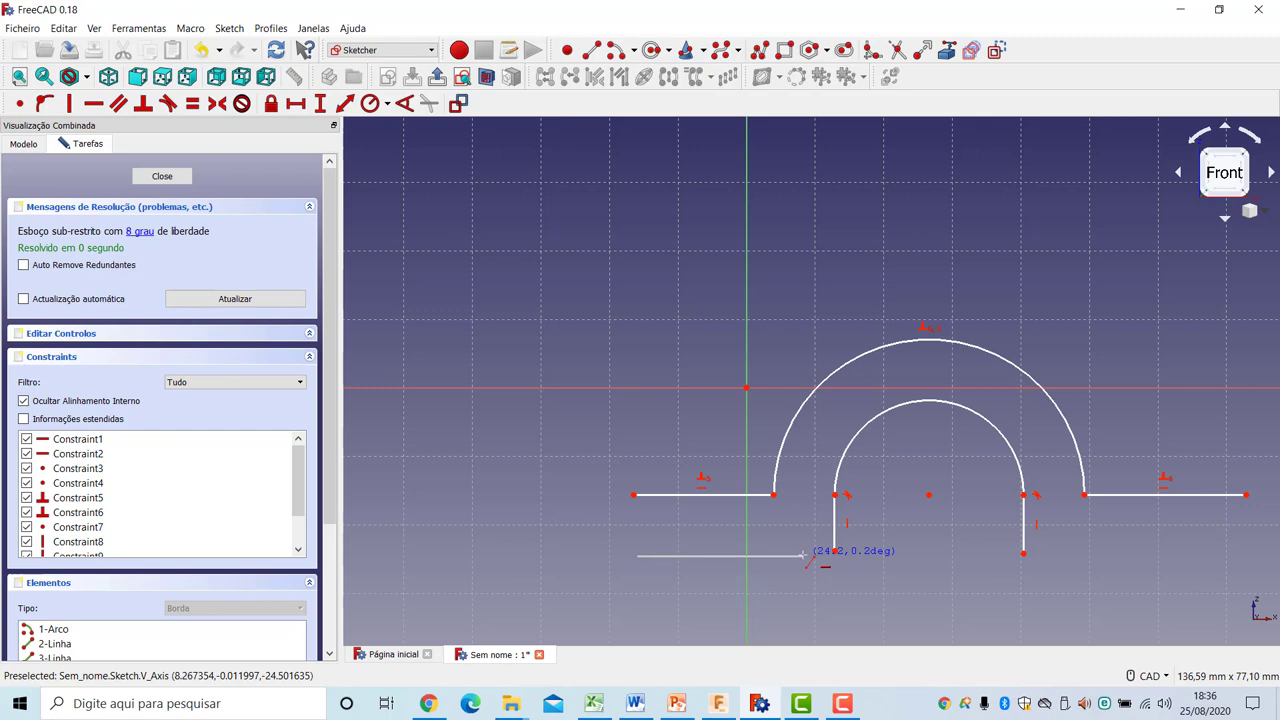
{"action": "left_click", "coordinate": [1098, 556]}
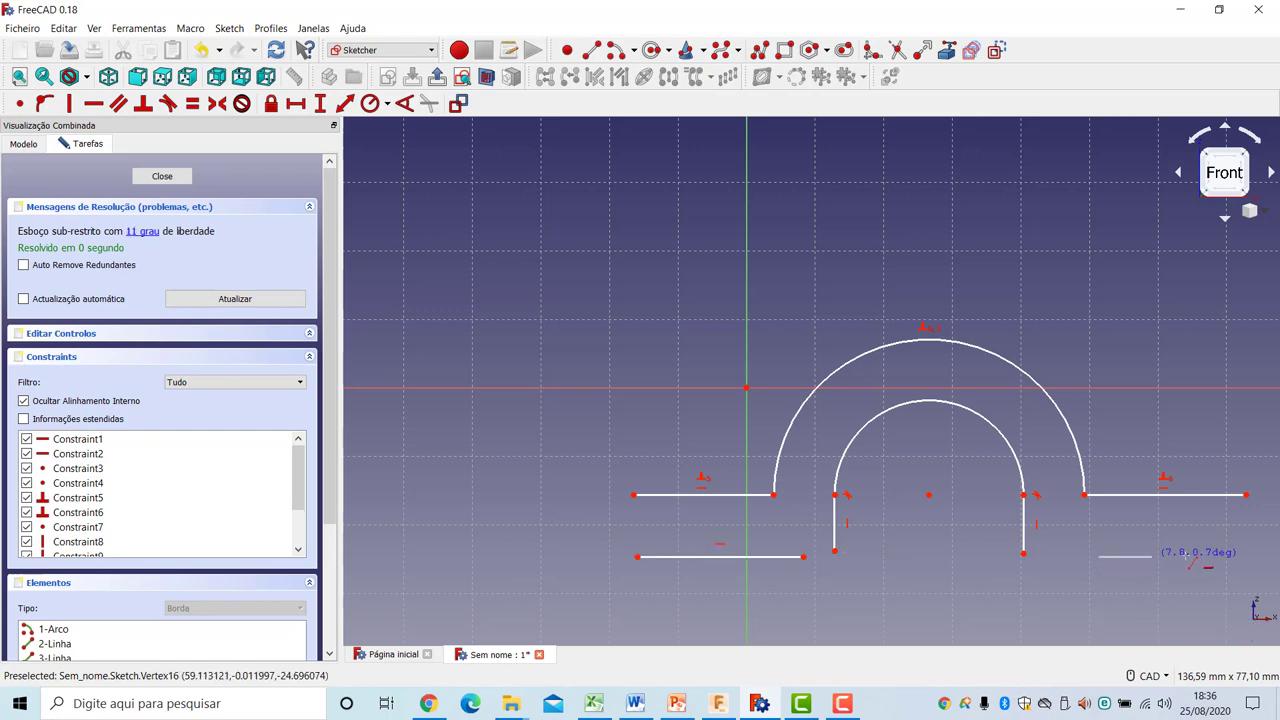
{"action": "left_click", "coordinate": [1243, 557]}
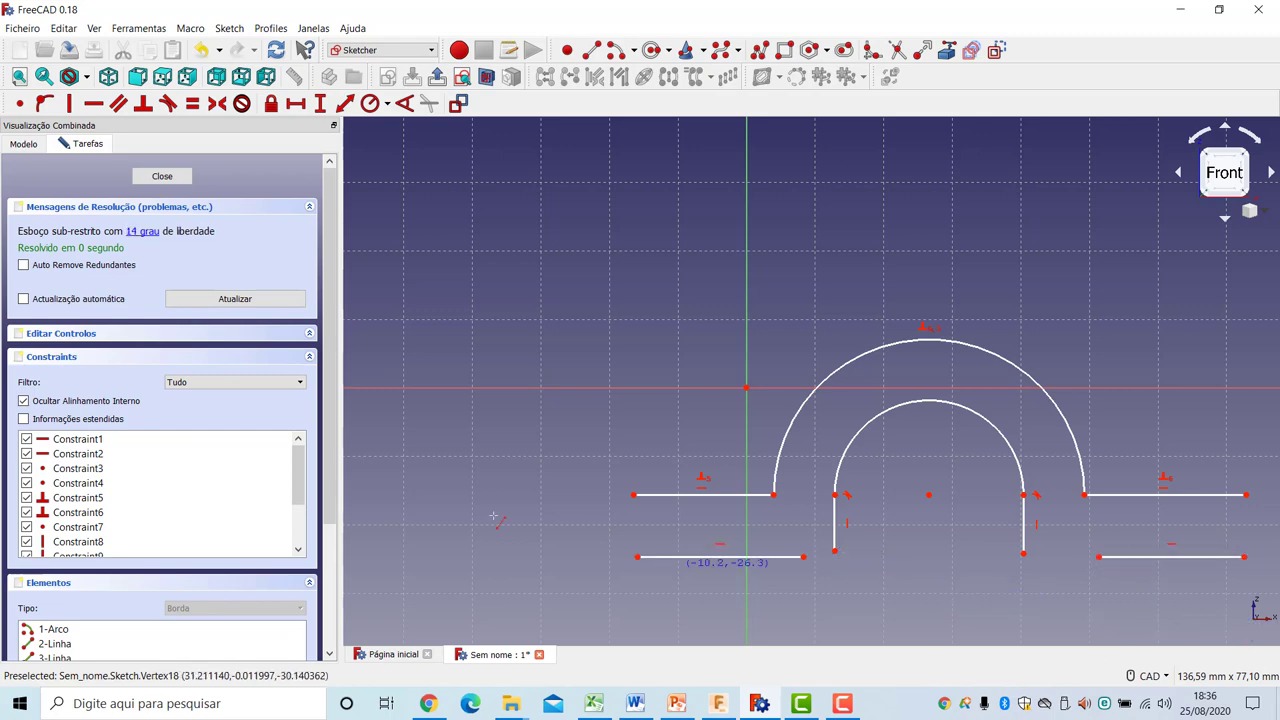
{"action": "left_click", "coordinate": [622, 501]}
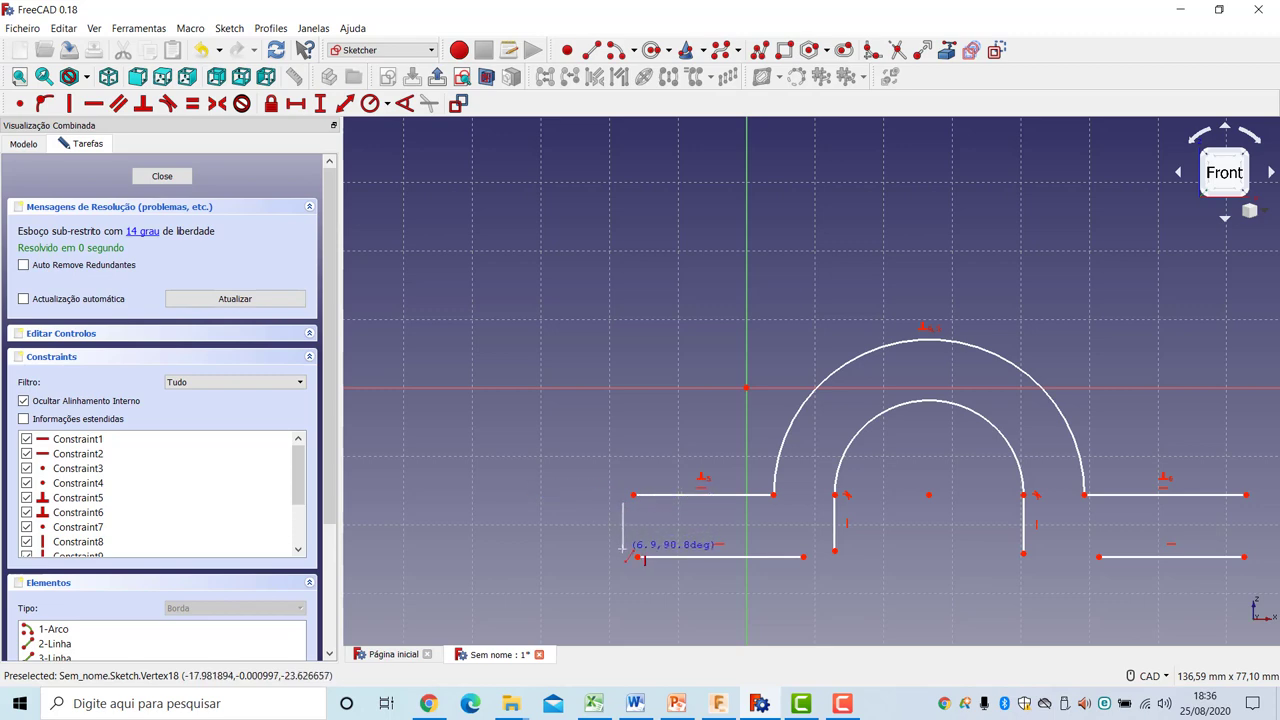
{"action": "left_click", "coordinate": [623, 549]}
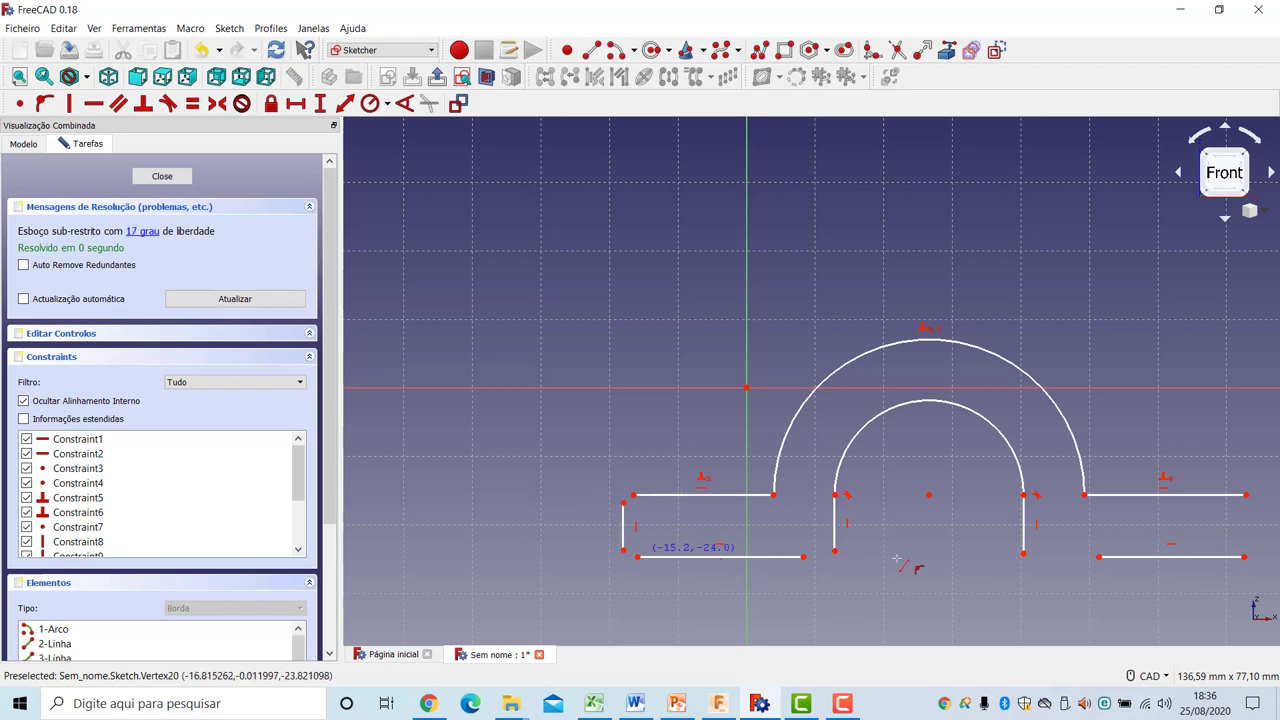
{"action": "left_click", "coordinate": [1246, 504]}
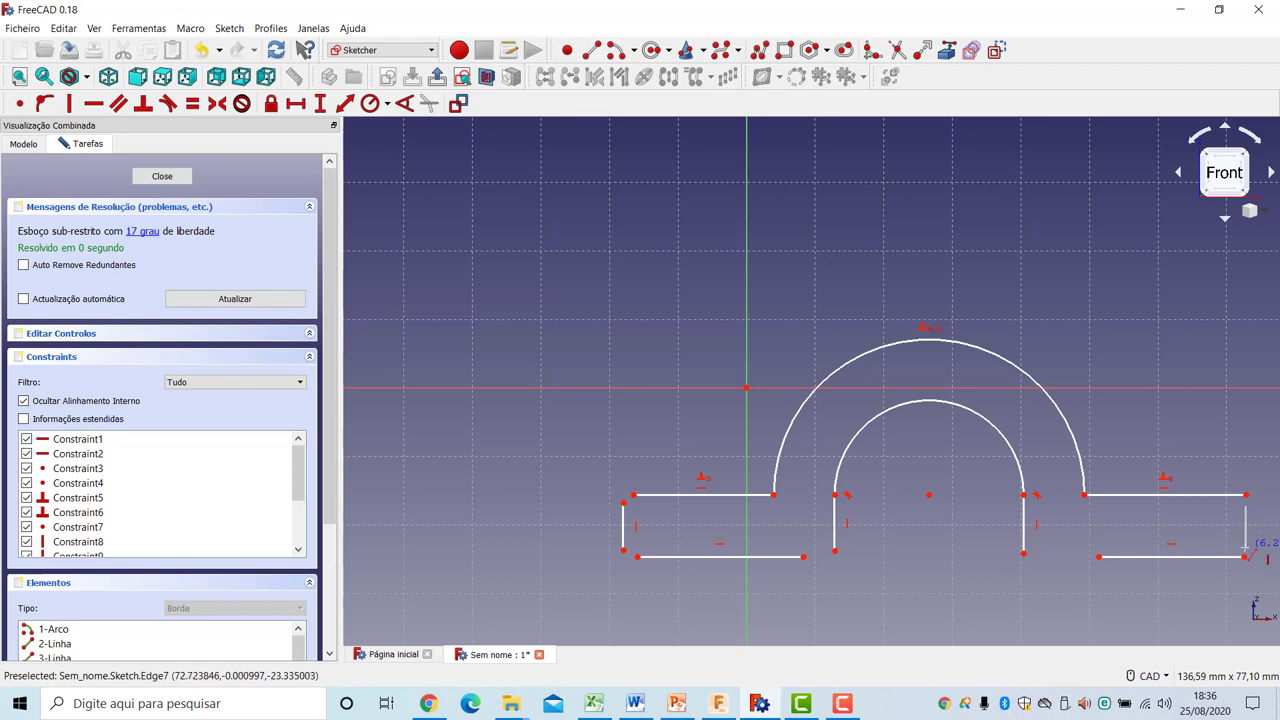
{"action": "left_click", "coordinate": [1246, 549]}
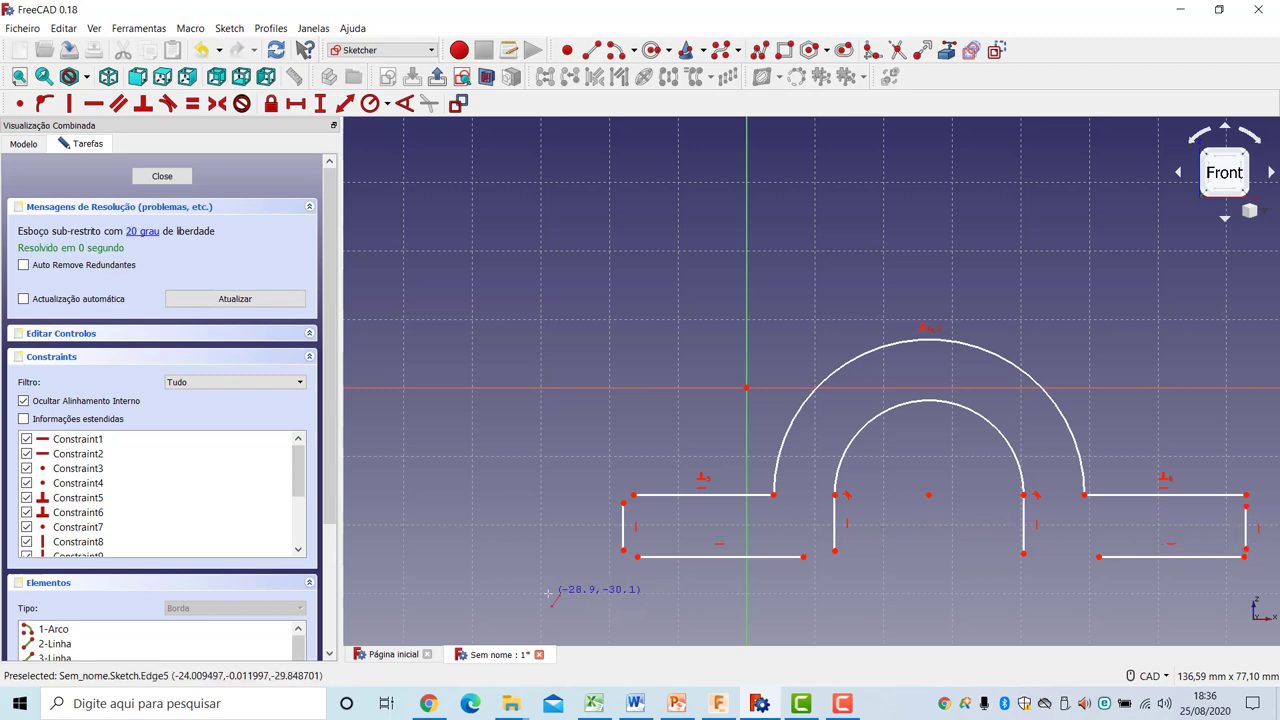
Close the left foot by joining its lower and upper outer corners and its inner leg end
{"action": "left_click", "coordinate": [637, 556]}
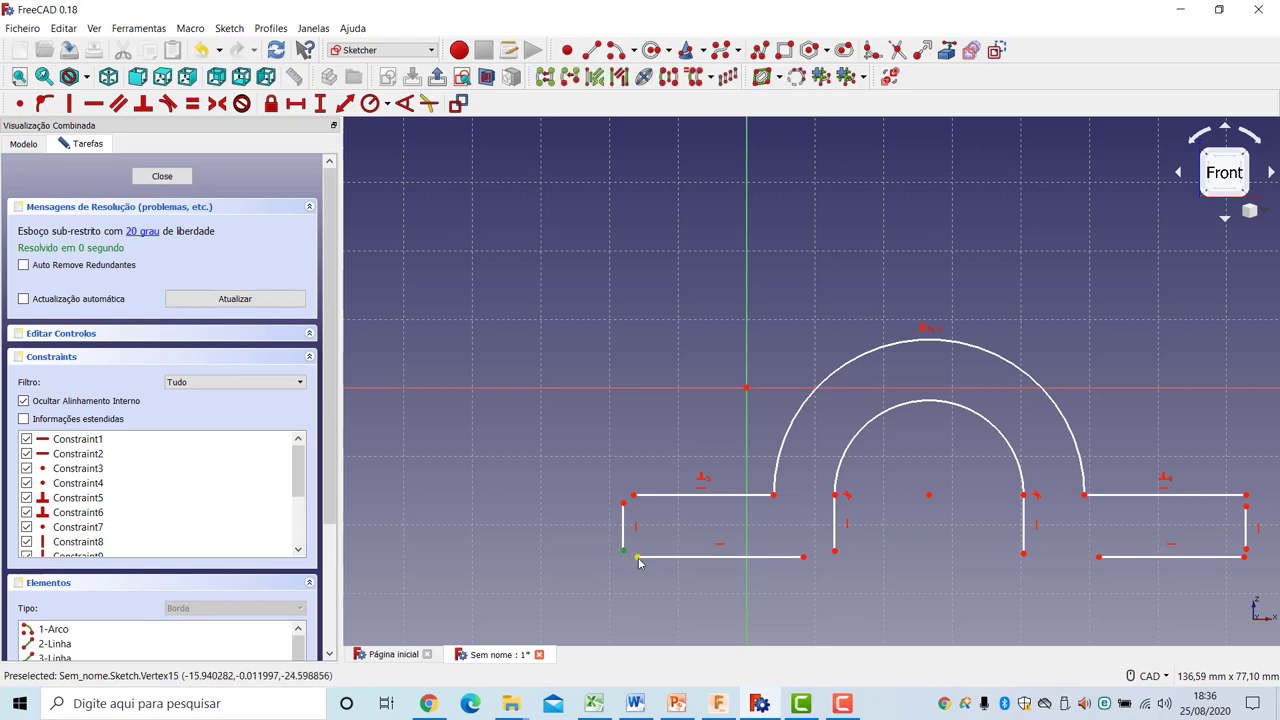
{"action": "left_click", "coordinate": [20, 104]}
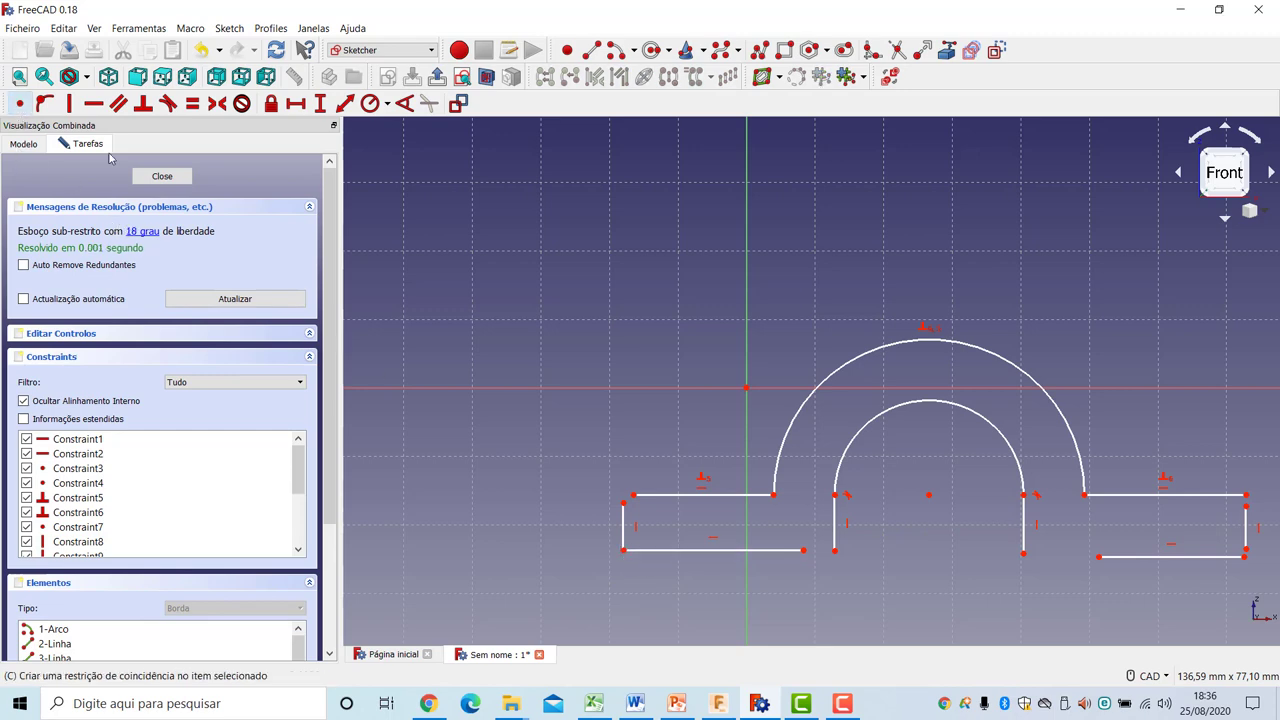
{"action": "left_click", "coordinate": [632, 495]}
{"action": "left_click", "coordinate": [24, 103]}
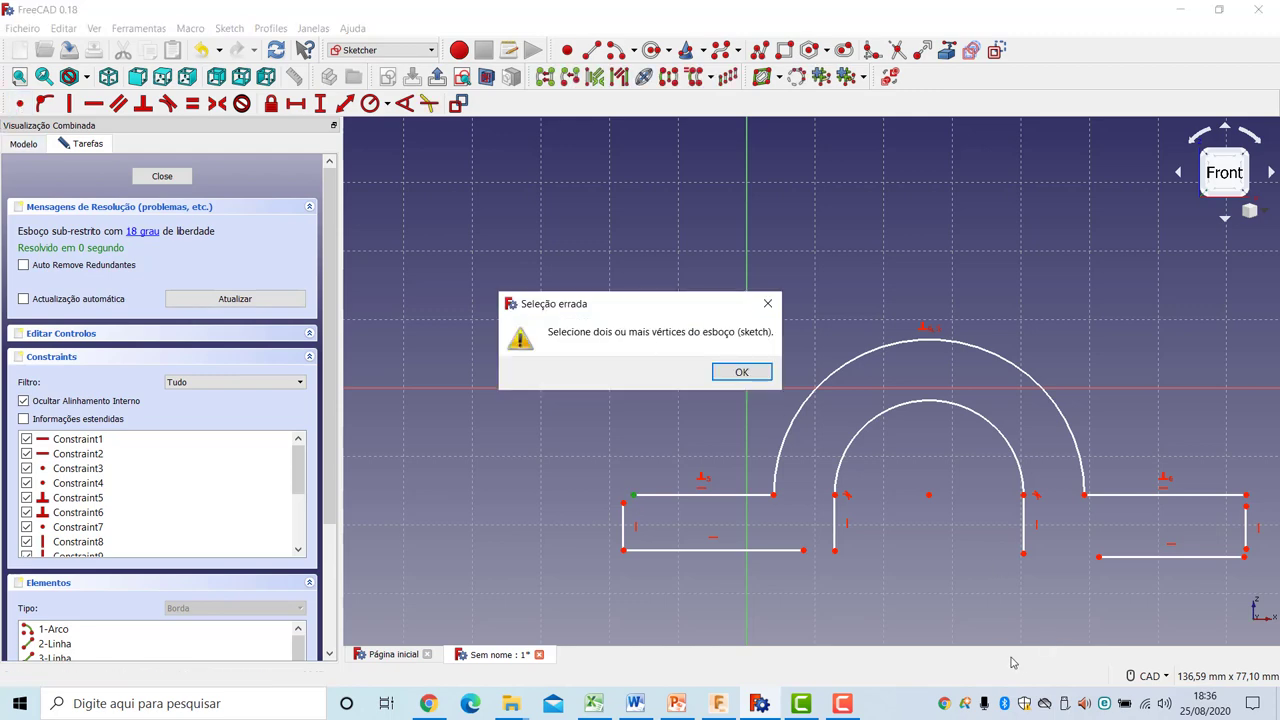
{"action": "left_click", "coordinate": [739, 372]}
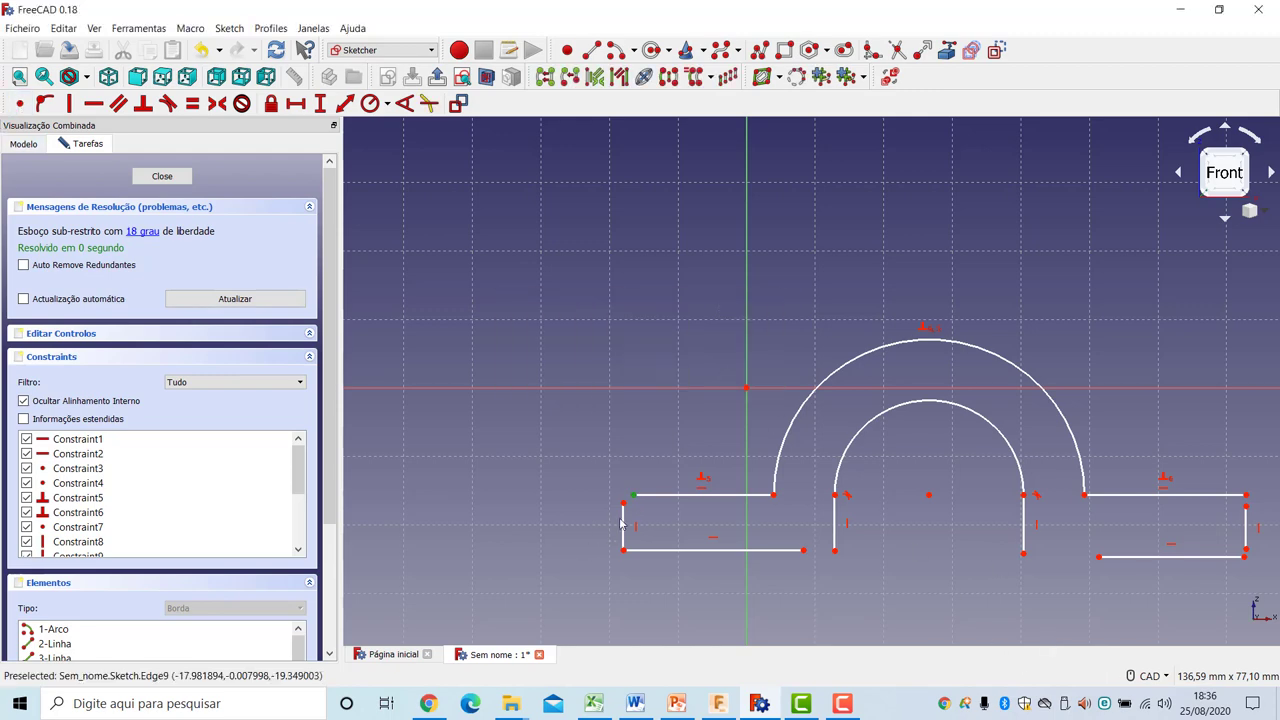
{"action": "mouse_move", "coordinate": [621, 522]}
{"action": "left_mouse_down"}
{"action": "mouse_move", "coordinate": [631, 513]}
{"action": "mouse_move", "coordinate": [619, 524]}
{"action": "left_mouse_up"}
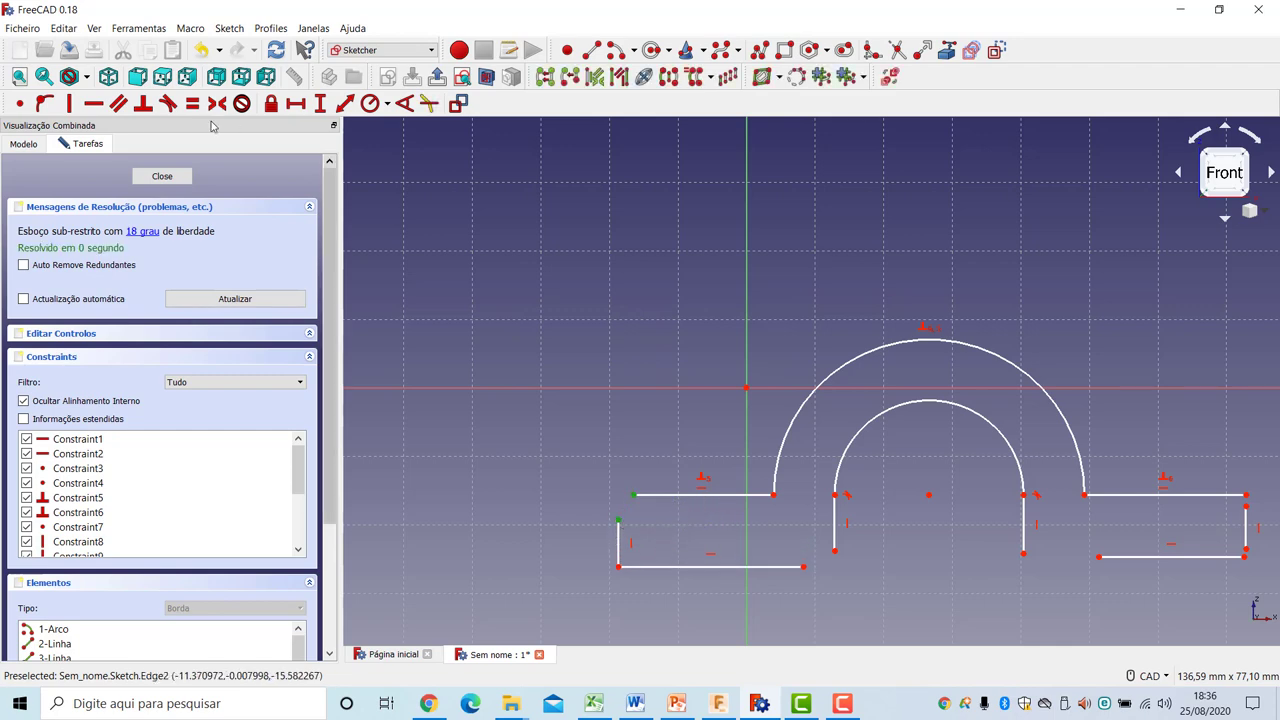
{"action": "left_click", "coordinate": [20, 103]}
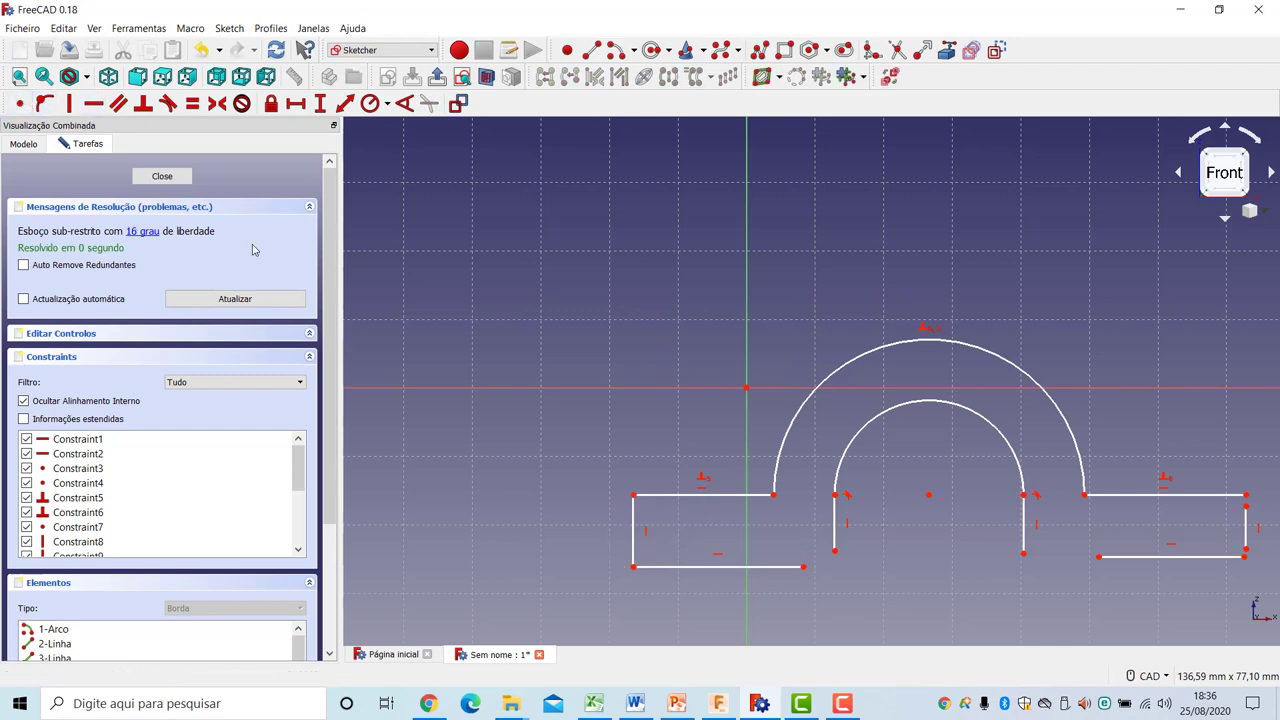
{"action": "left_click", "coordinate": [812, 557]}
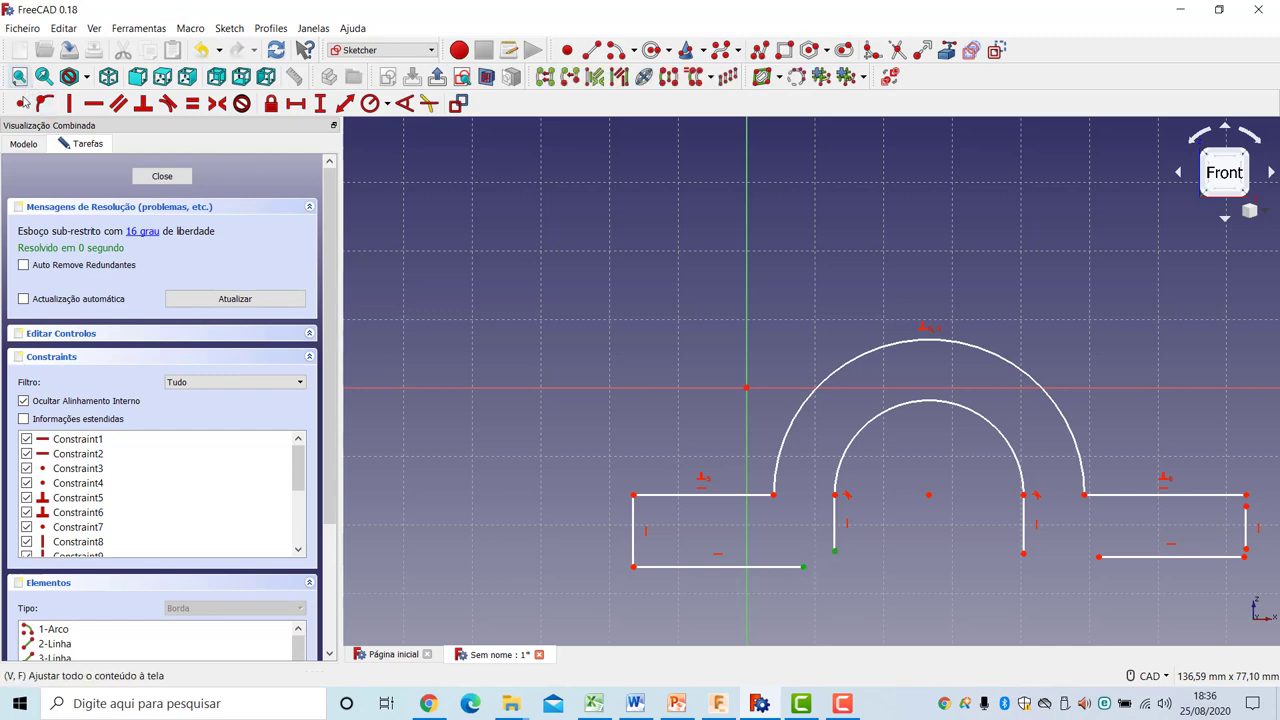
{"action": "left_click", "coordinate": [20, 103]}
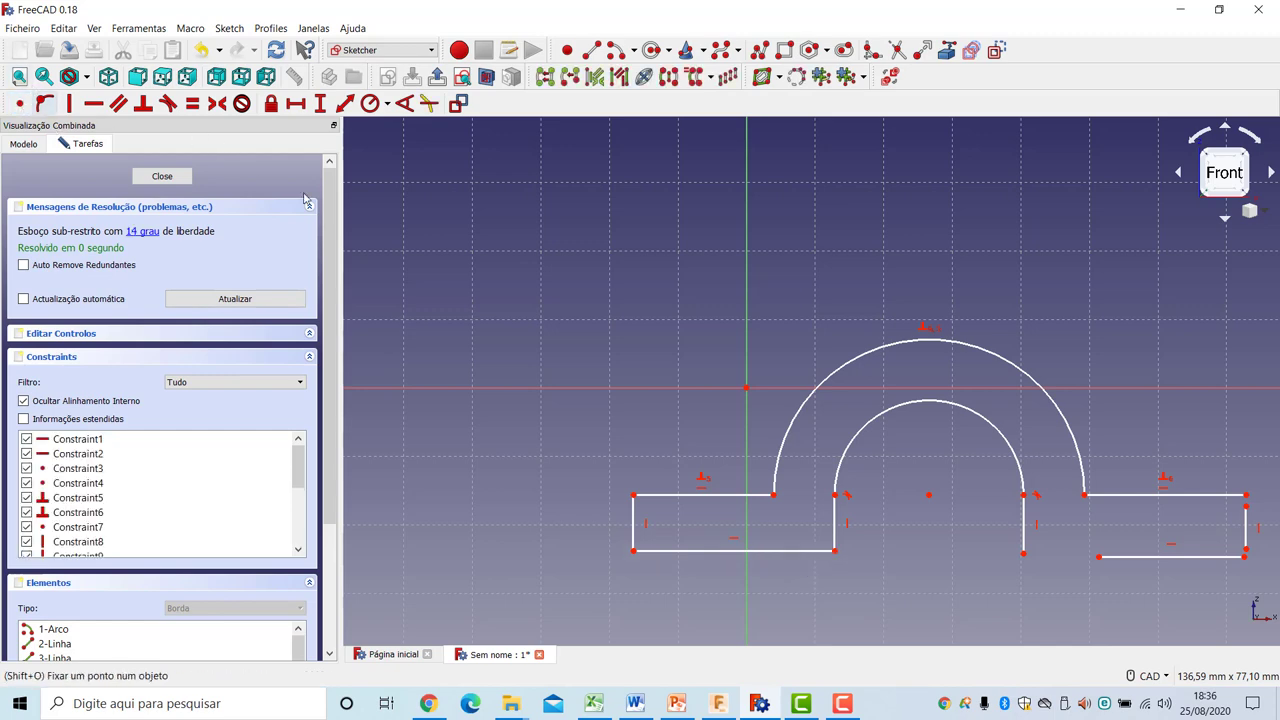
Close the right foot by joining its inner leg end and its lower and upper outer corners
{"action": "left_click", "coordinate": [1023, 555]}
{"action": "left_click", "coordinate": [20, 103]}
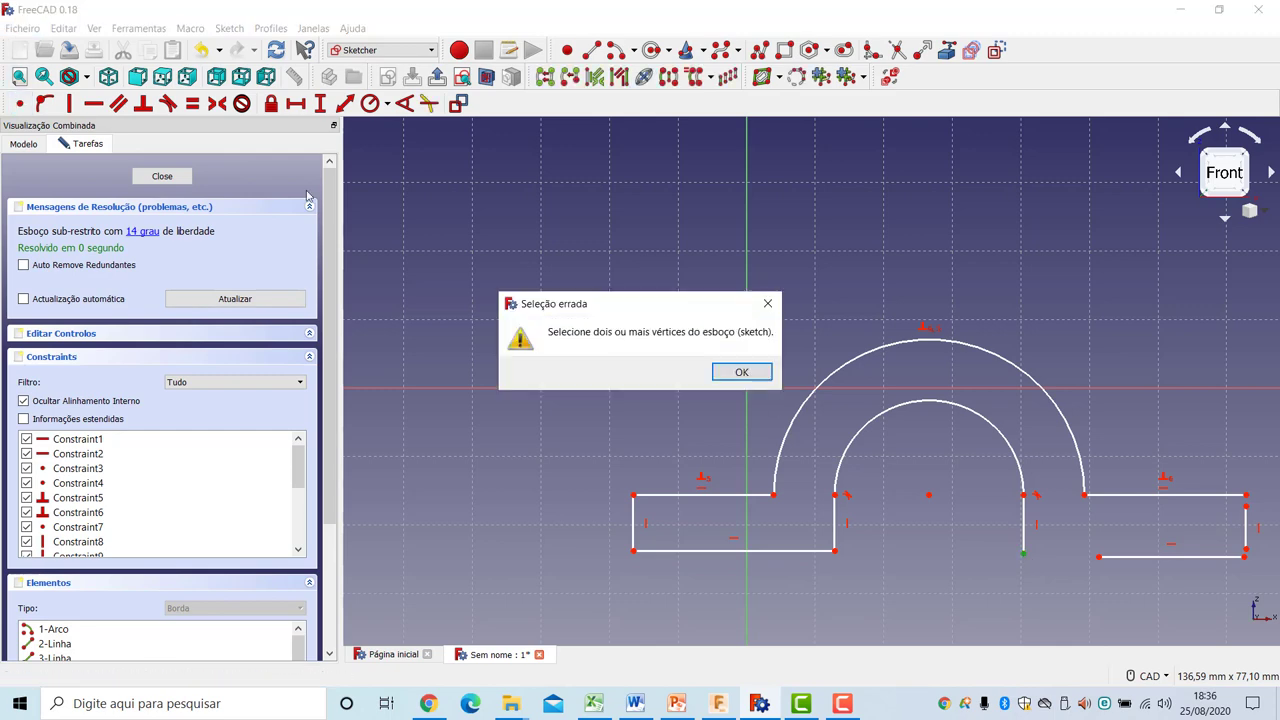
{"action": "left_click", "coordinate": [748, 373]}
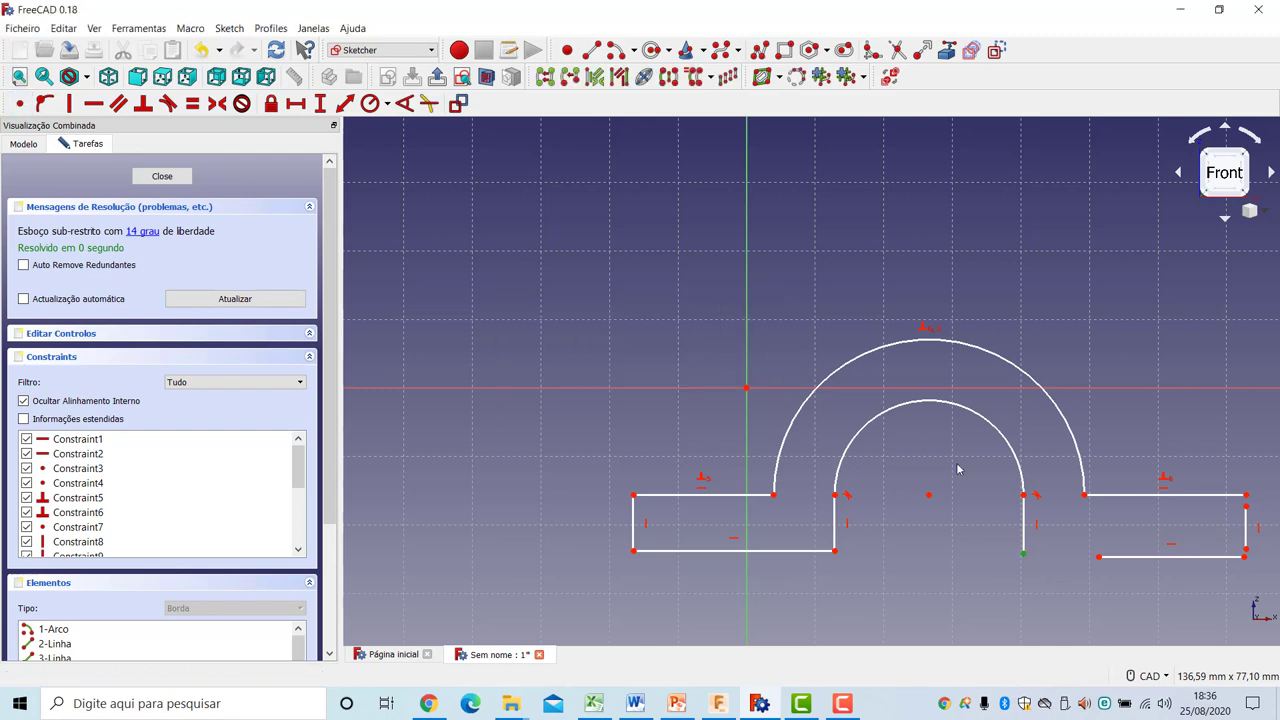
{"action": "left_click", "coordinate": [1097, 558]}
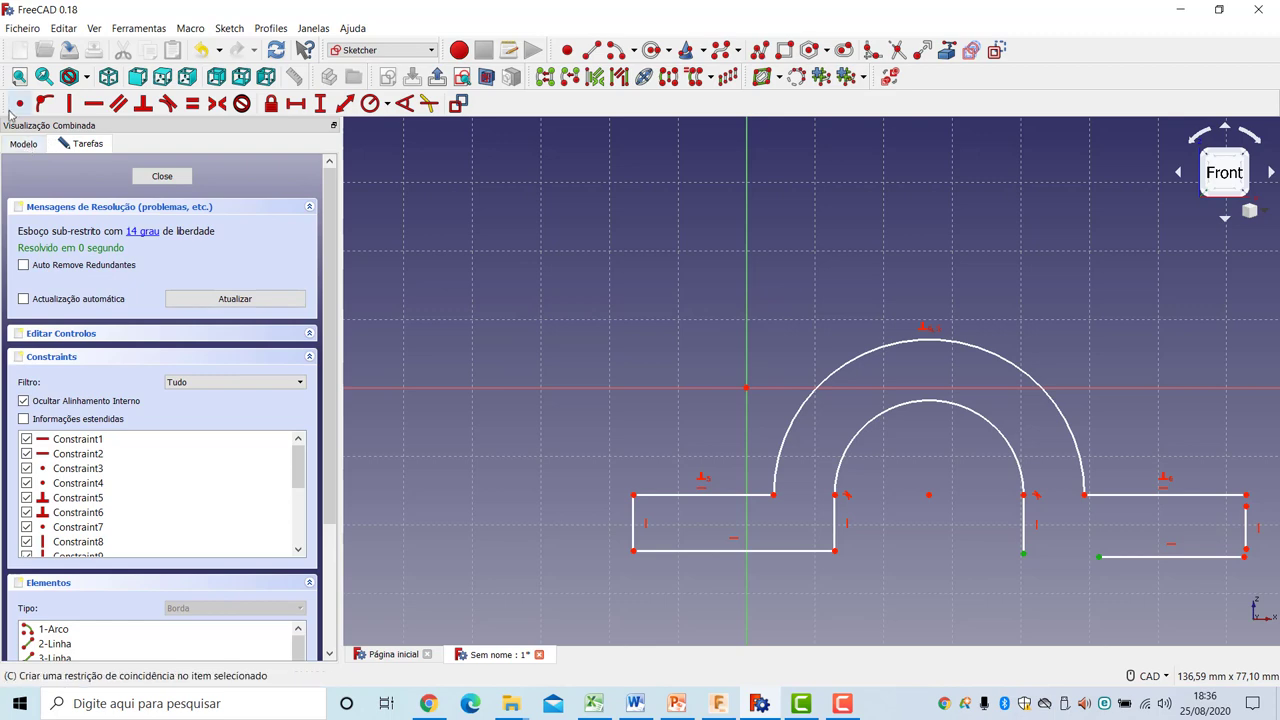
{"action": "left_click", "coordinate": [20, 103]}
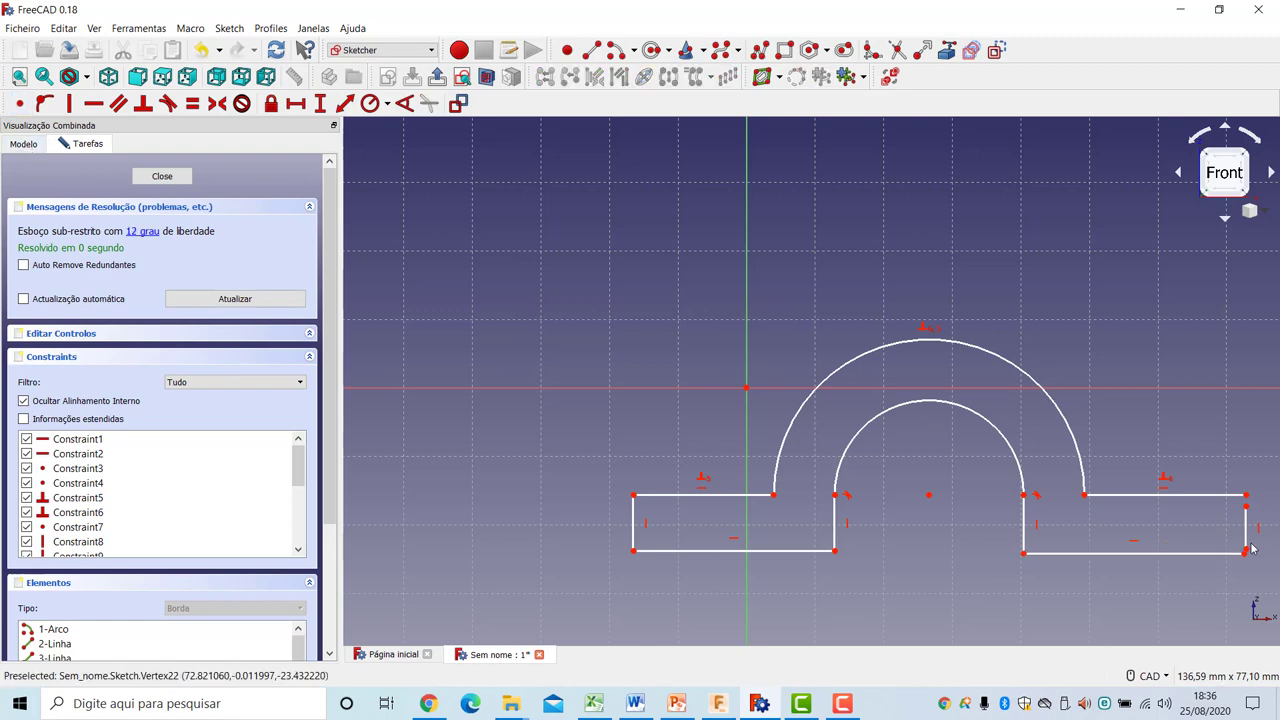
{"action": "left_click", "coordinate": [1110, 553]}
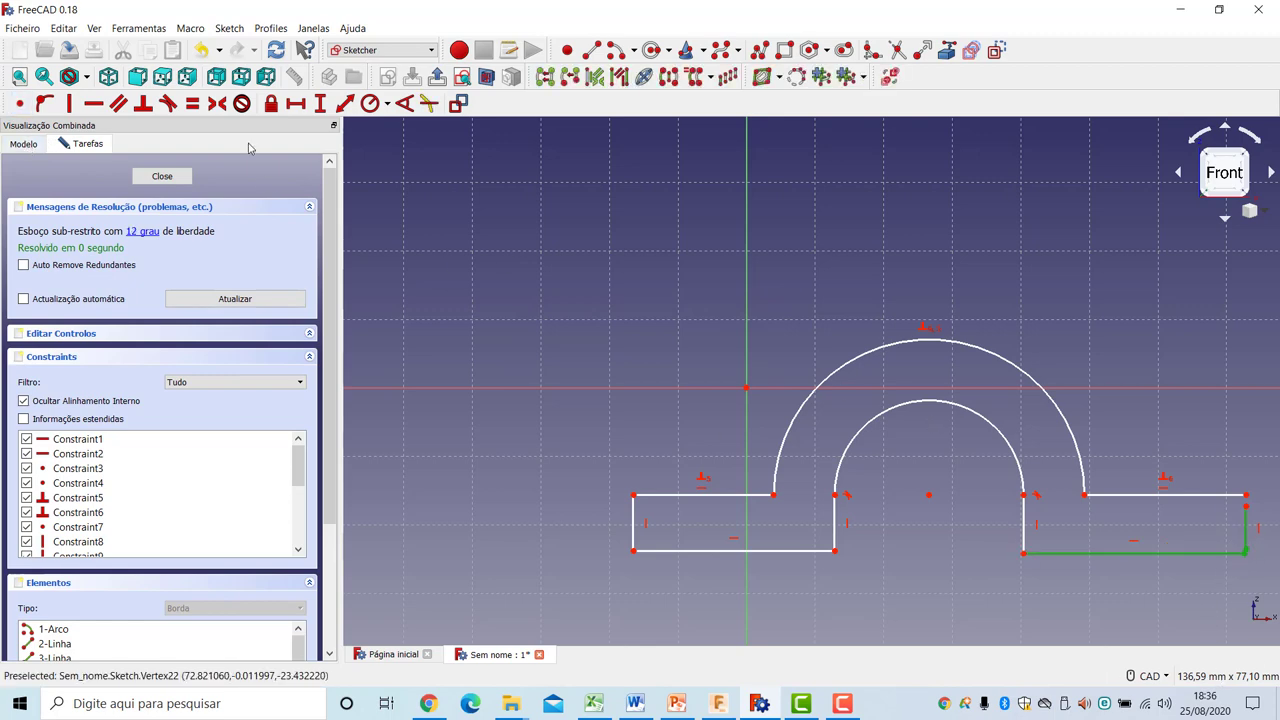
{"action": "left_click", "coordinate": [1193, 581]}
{"action": "left_click", "coordinate": [1245, 552]}
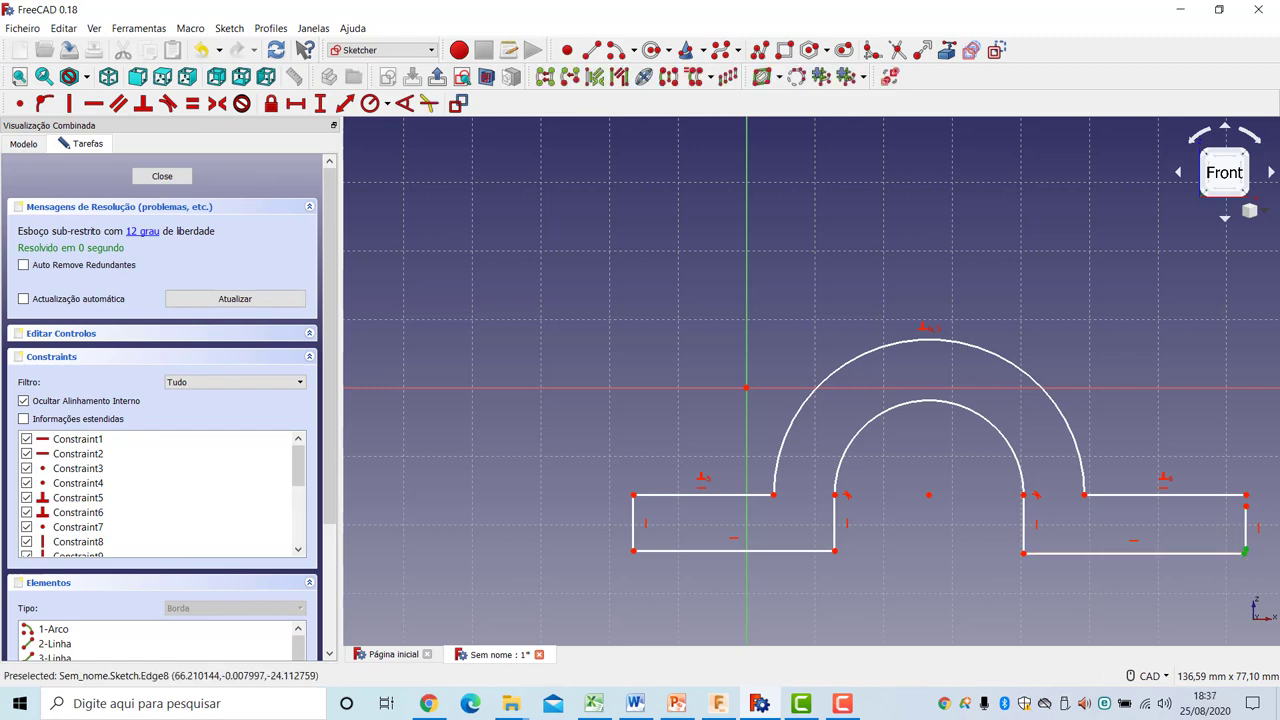
{"action": "left_click", "coordinate": [41, 106]}
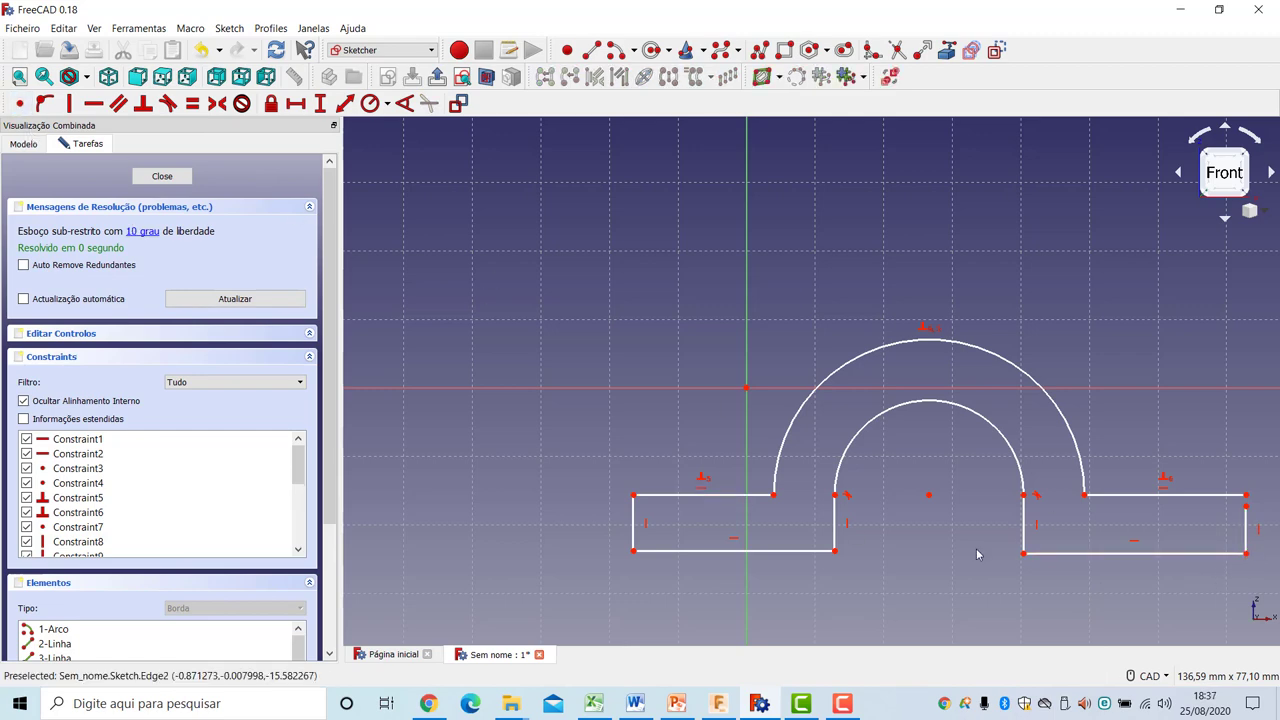
{"action": "left_click", "coordinate": [1246, 505]}
{"action": "left_click", "coordinate": [1246, 510]}
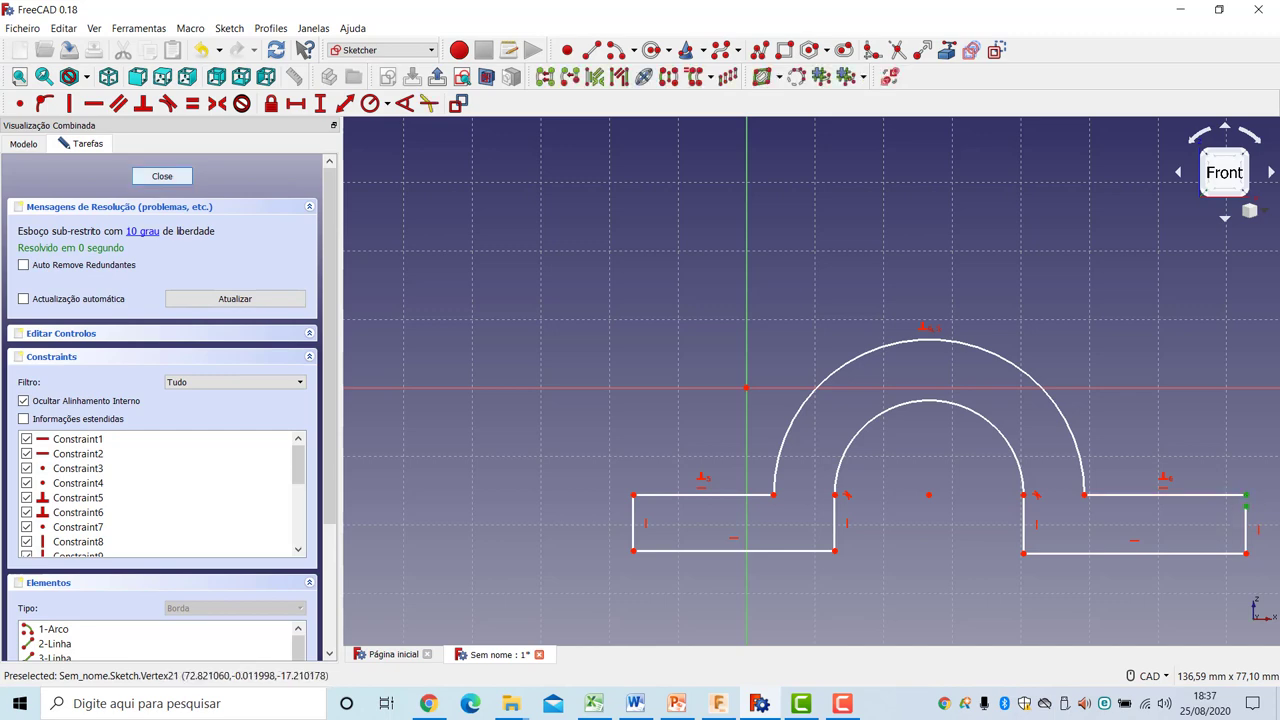
{"action": "left_click", "coordinate": [20, 103]}
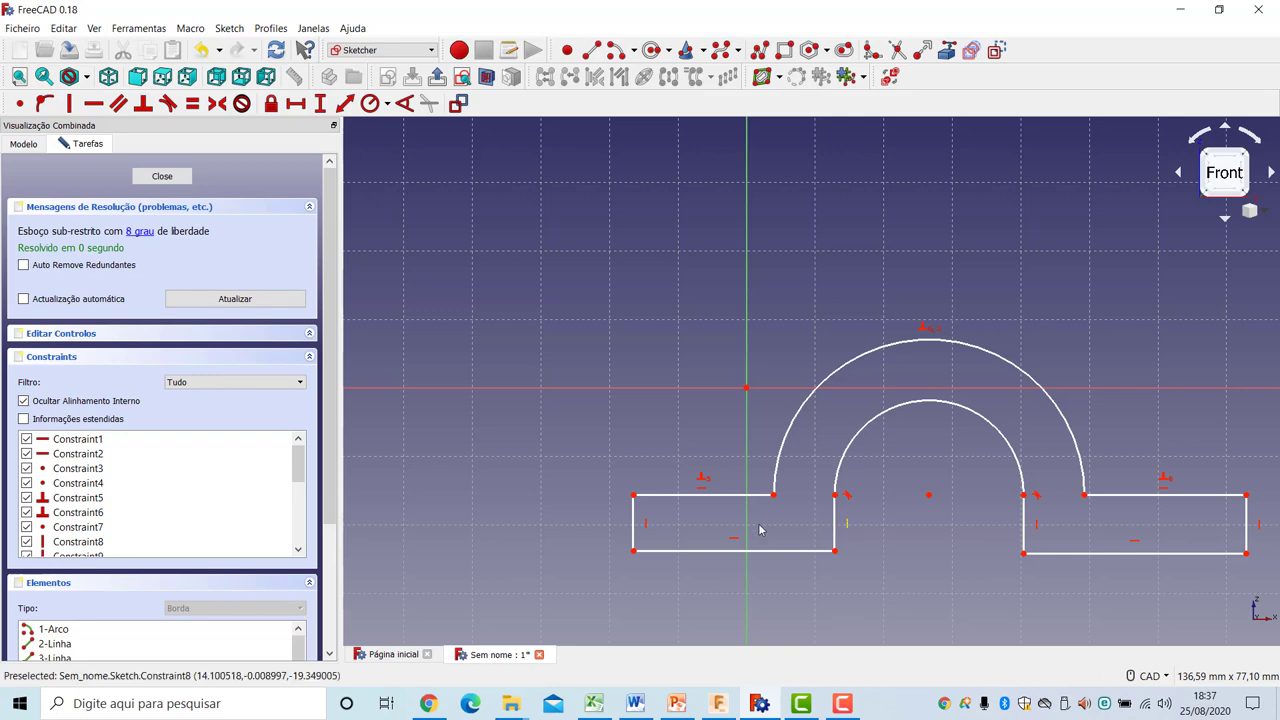
Drag the left and right feet's bottom edges slightly upward to thin both feet
{"action": "mouse_move", "coordinate": [620, 489]}
{"action": "middle_mouse_down"}
{"action": "mouse_move", "coordinate": [377, 371]}
{"action": "mouse_move", "coordinate": [490, 418]}
{"action": "middle_mouse_up"}
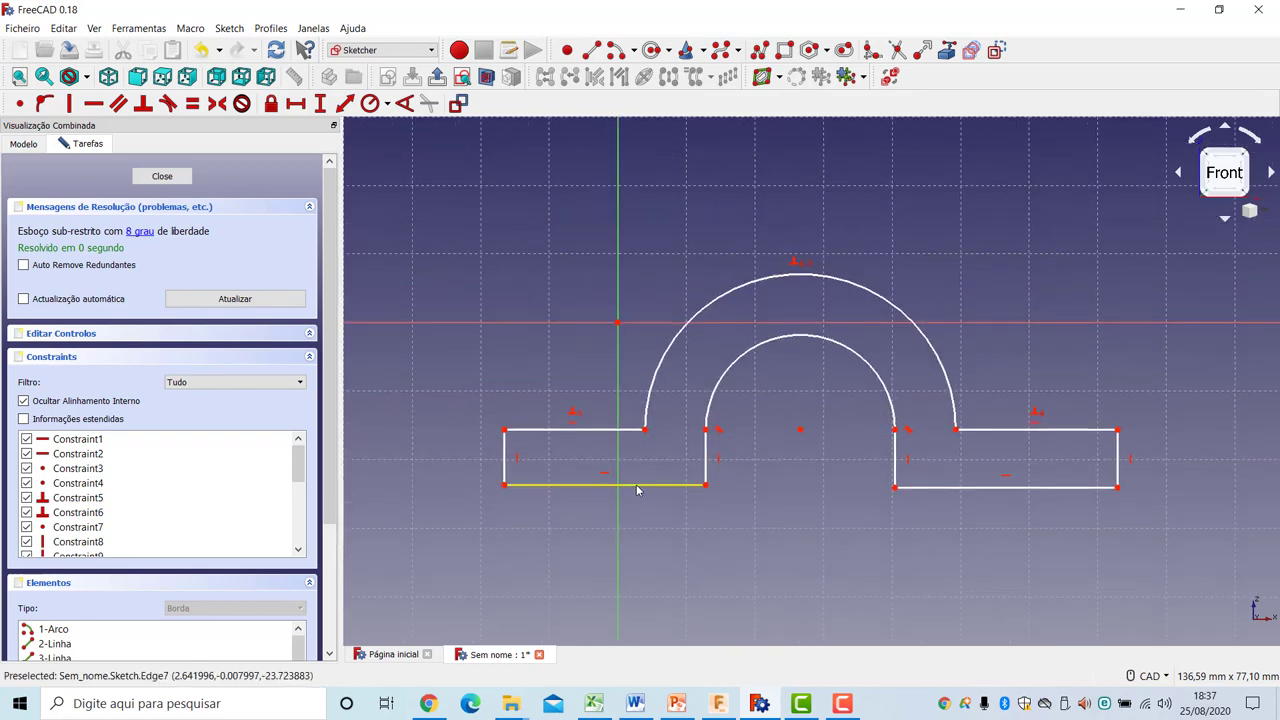
{"action": "left_click_drag", "start_coordinate": [636, 484], "coordinate": [640, 484]}
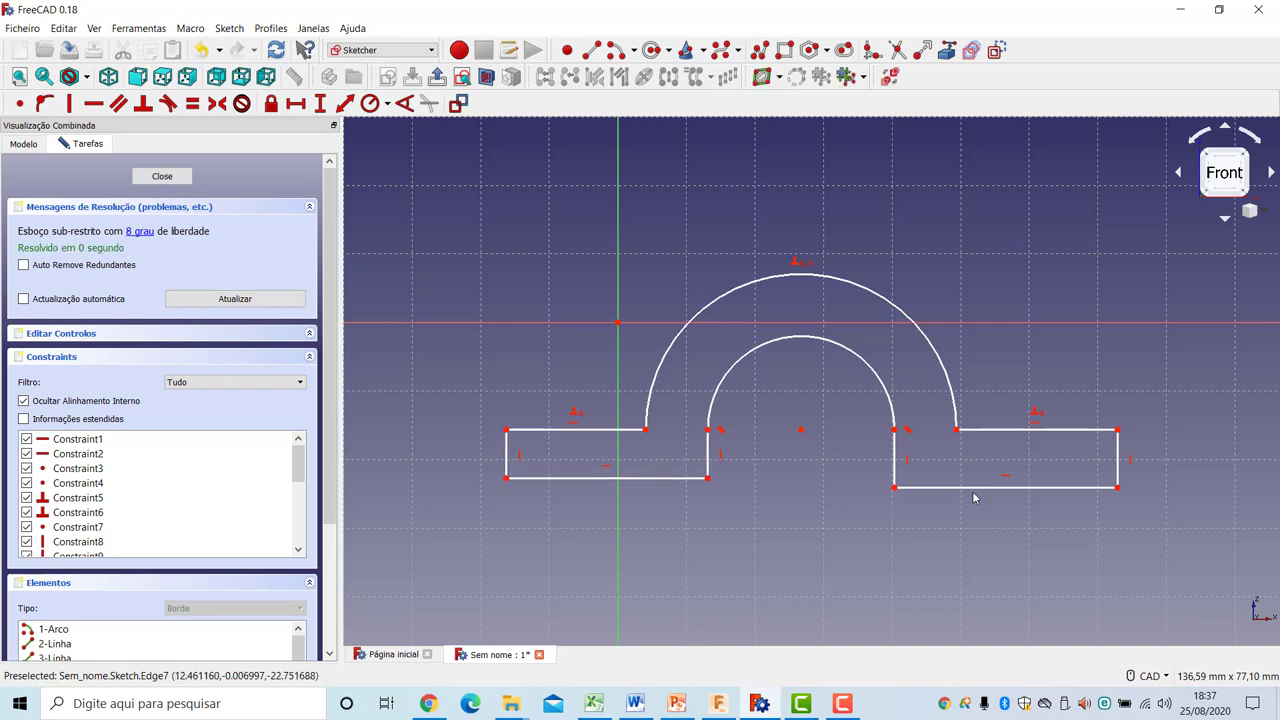
{"action": "left_click_drag", "start_coordinate": [982, 488], "coordinate": [990, 487]}
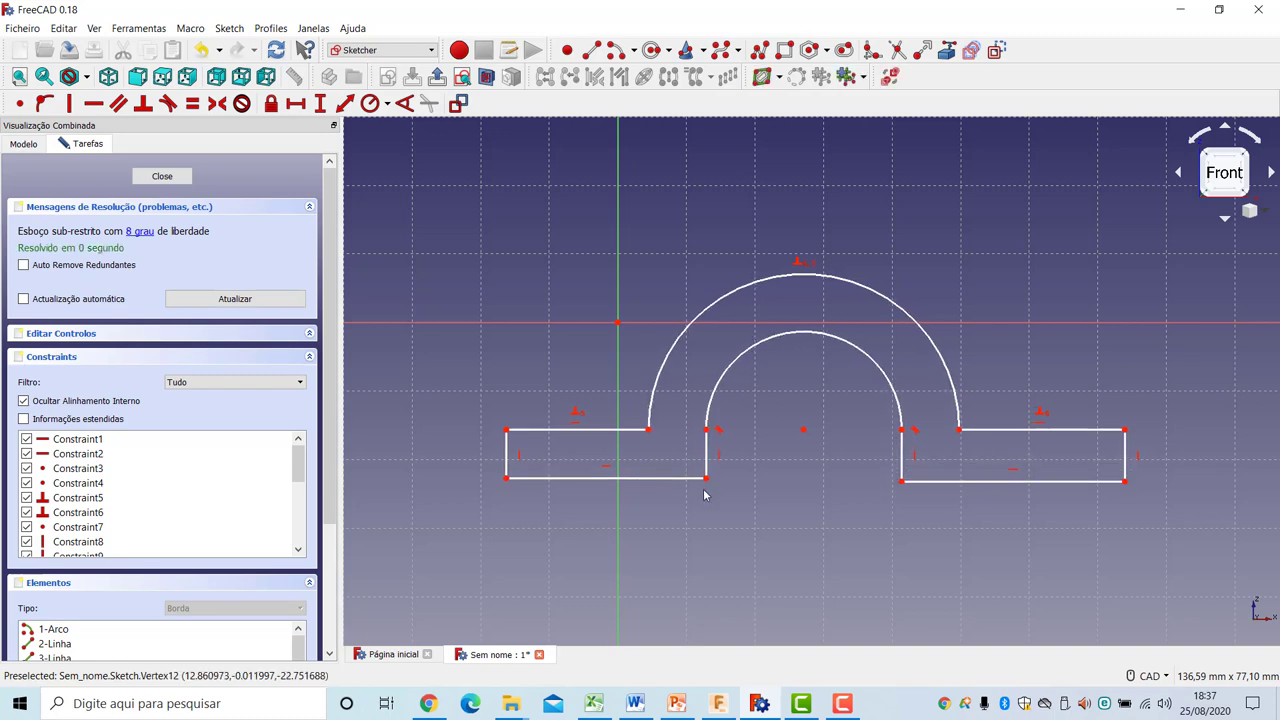
Give the inner arc a 14 mm radius constraint
{"action": "left_click", "coordinate": [857, 352]}
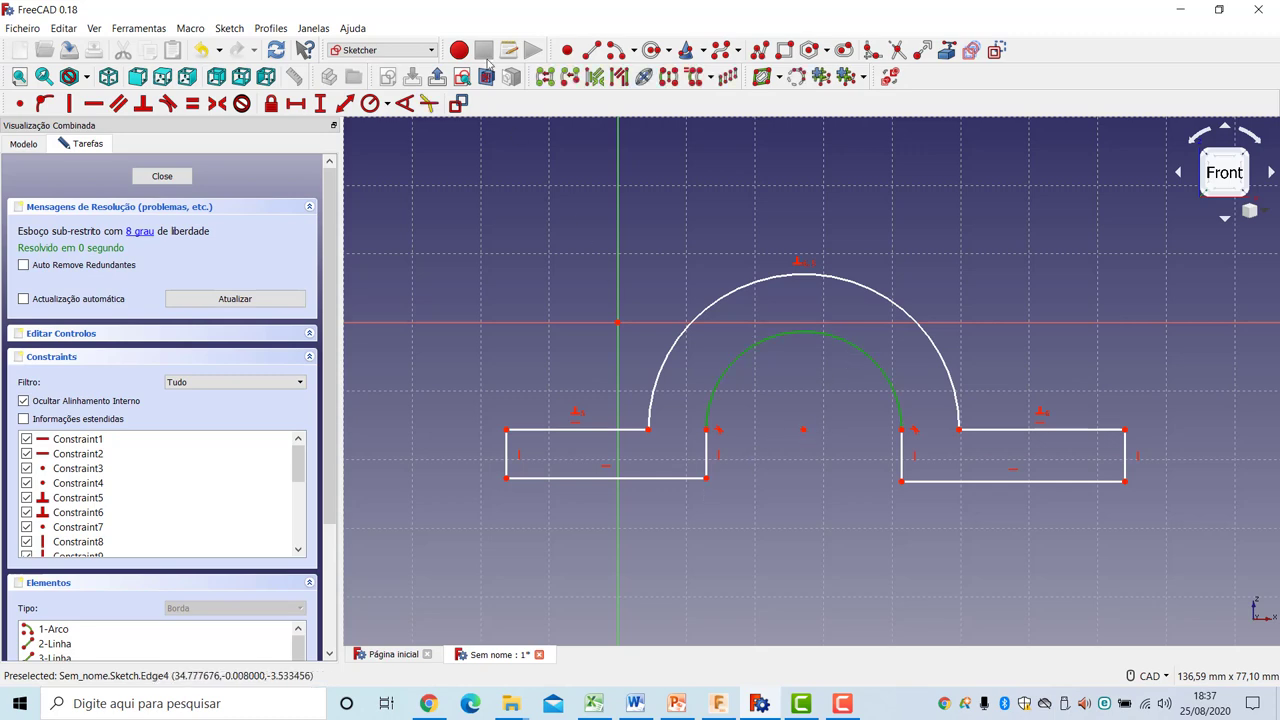
{"action": "left_click", "coordinate": [371, 104]}
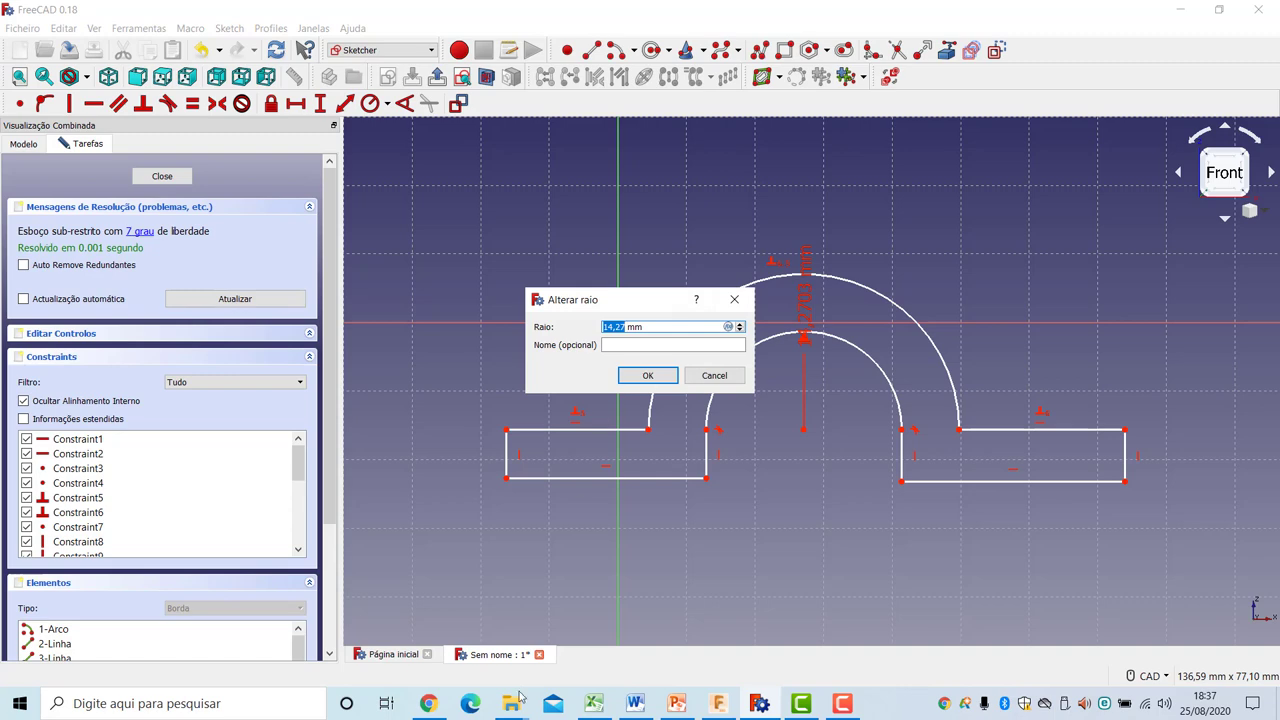
{"action": "type", "text": "1"}
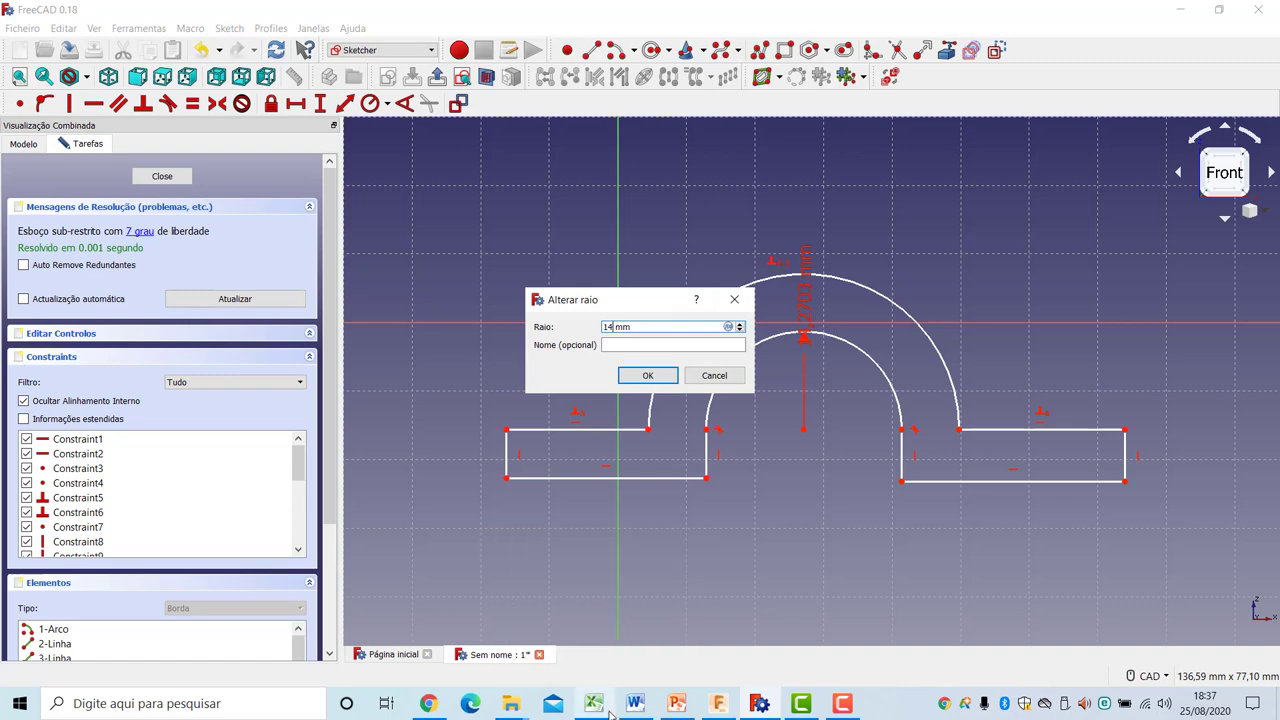
{"action": "key", "text": "Return"}
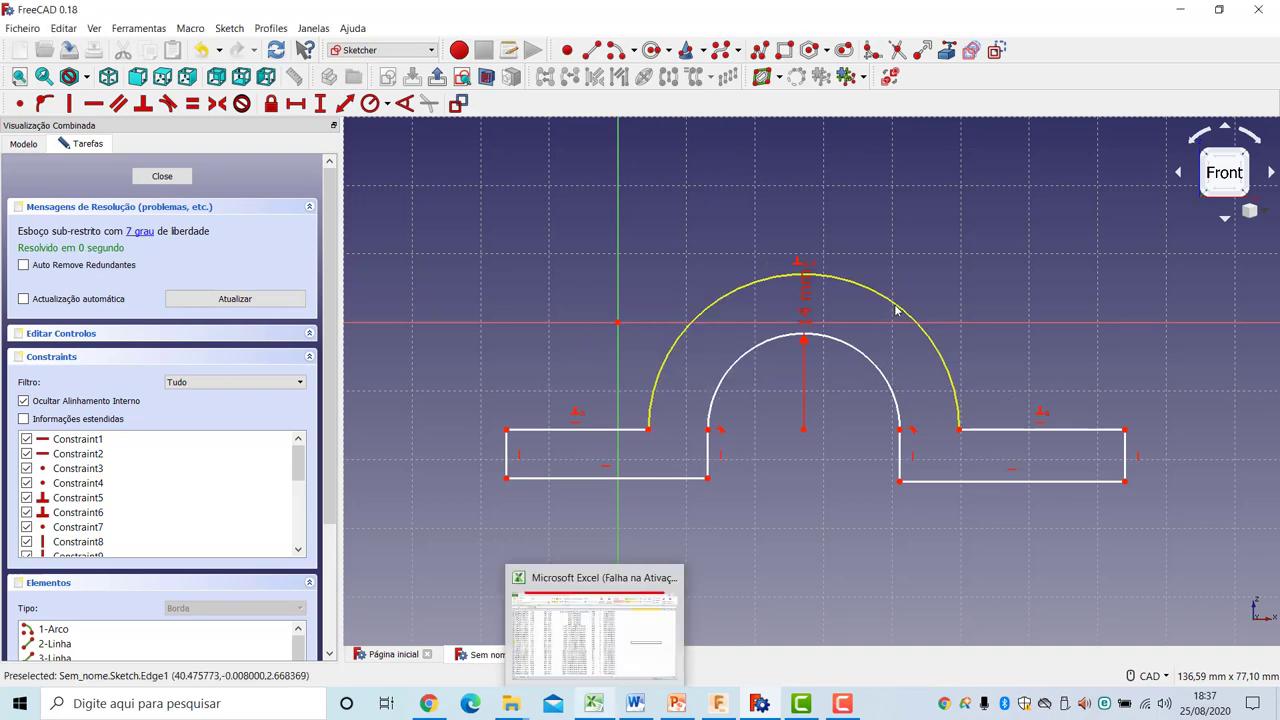
Give the outer arc a 16 mm radius constraint
{"action": "left_click", "coordinate": [895, 310]}
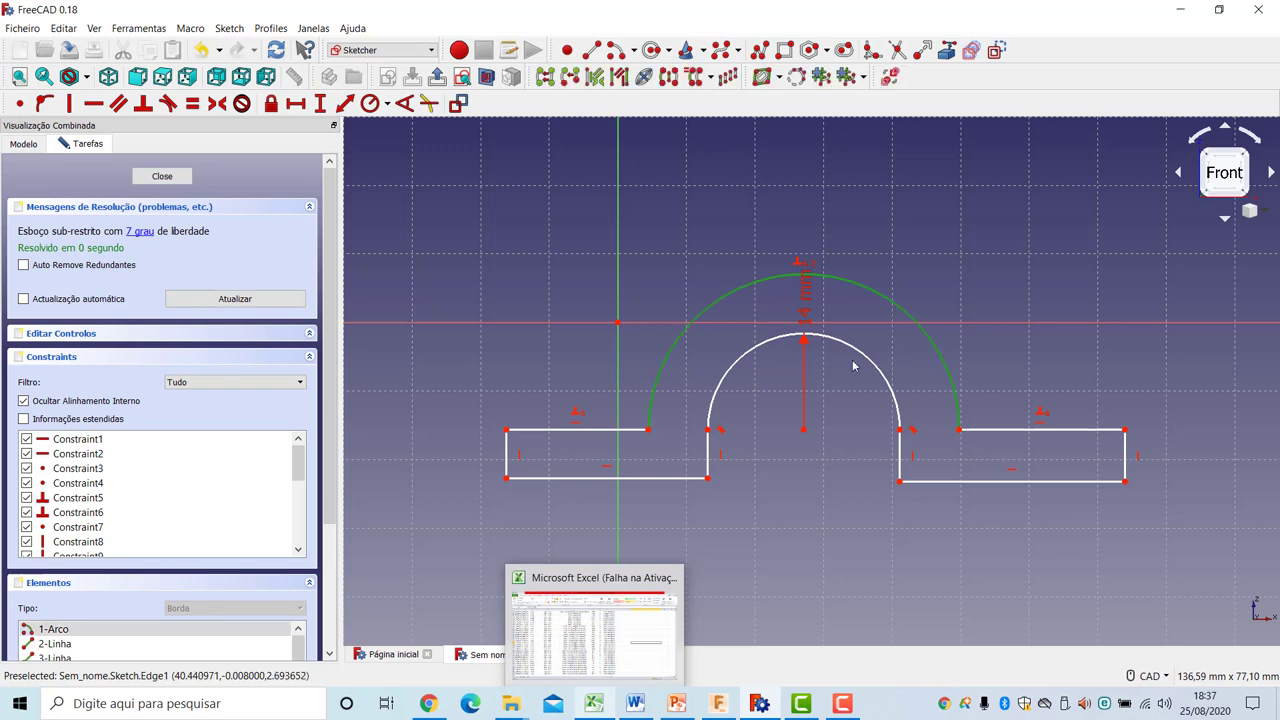
{"action": "left_click", "coordinate": [370, 104]}
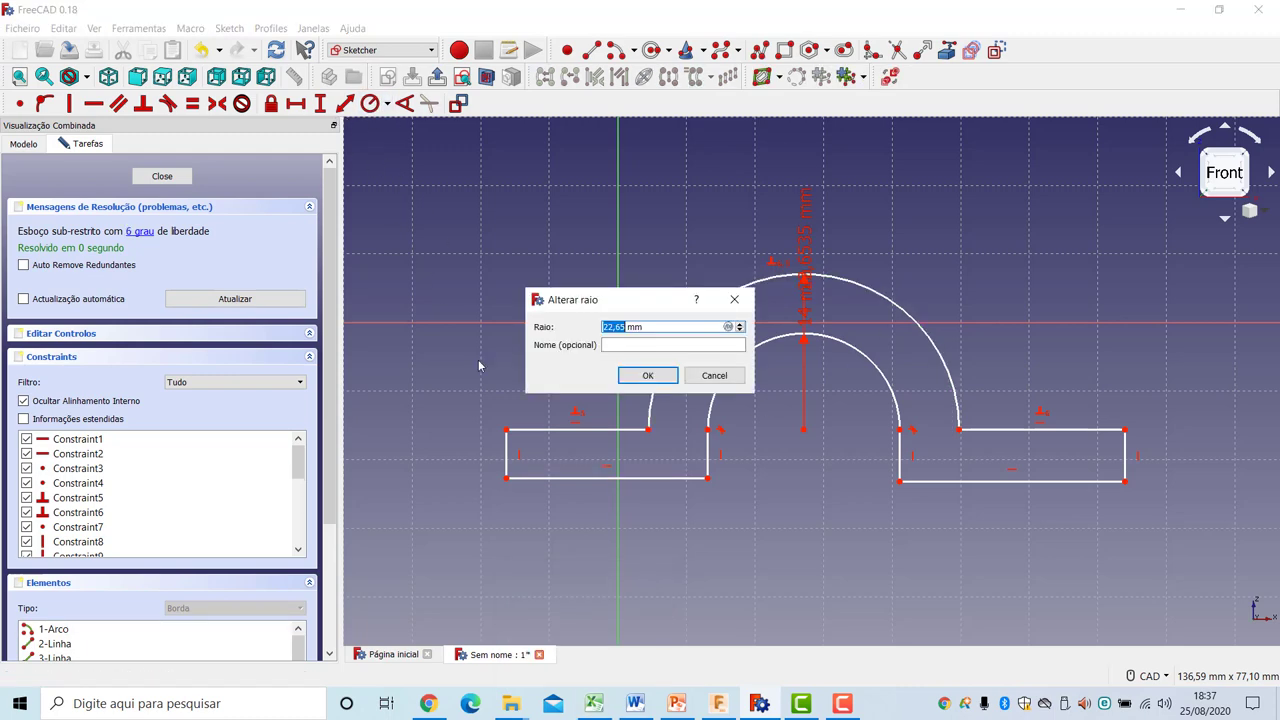
{"action": "type", "text": "16"}
{"action": "key", "text": "Return"}
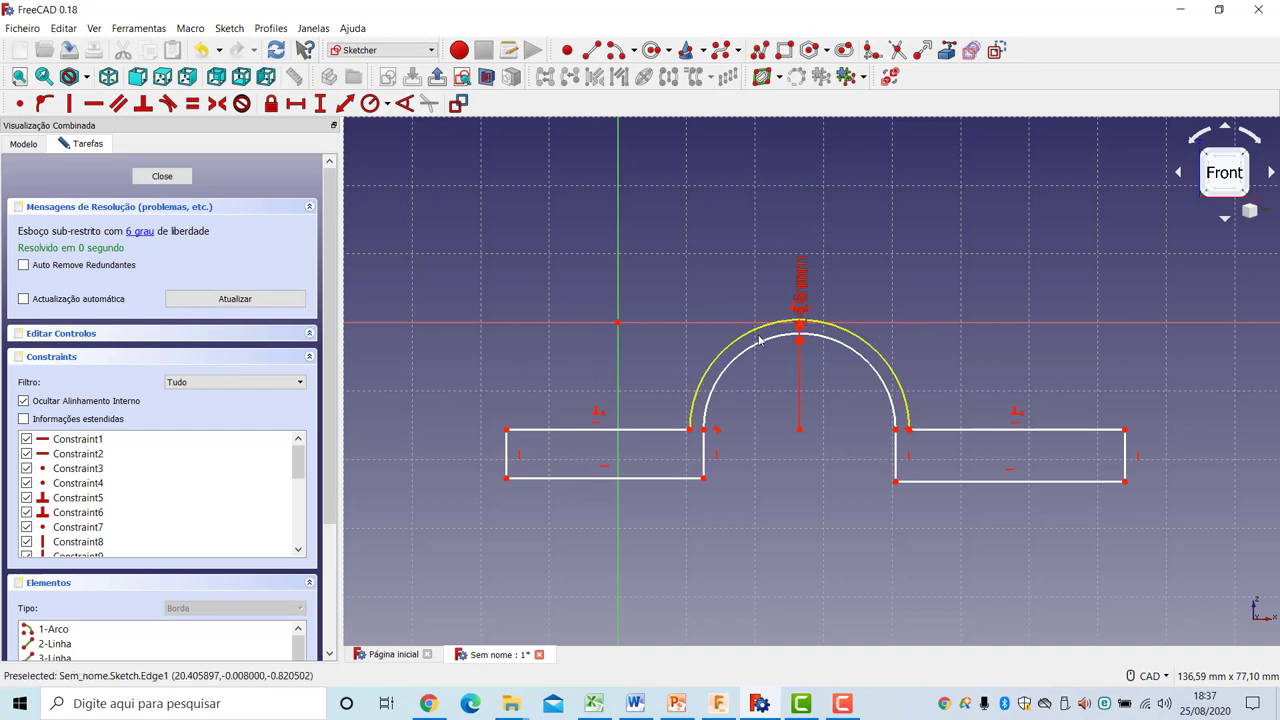
Make both feet's end edges equal and set the left one to 2 mm thick
{"action": "left_click", "coordinate": [507, 463]}
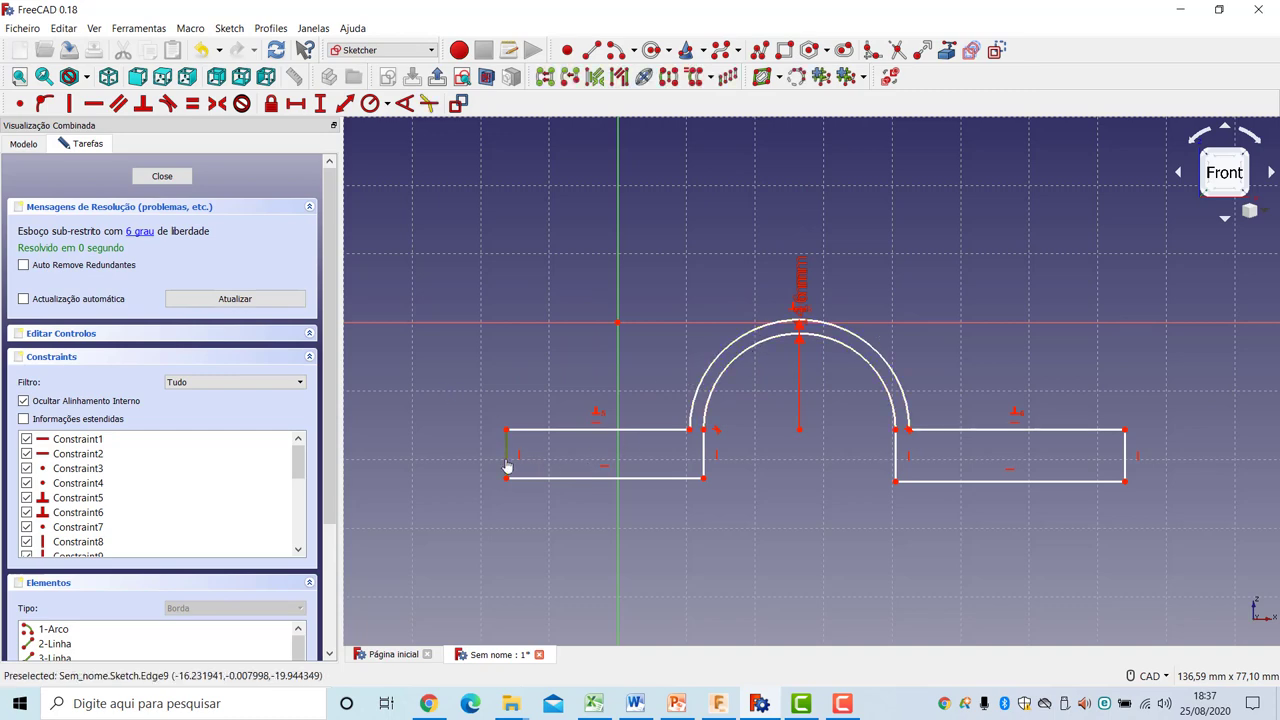
{"action": "left_click", "coordinate": [1126, 463]}
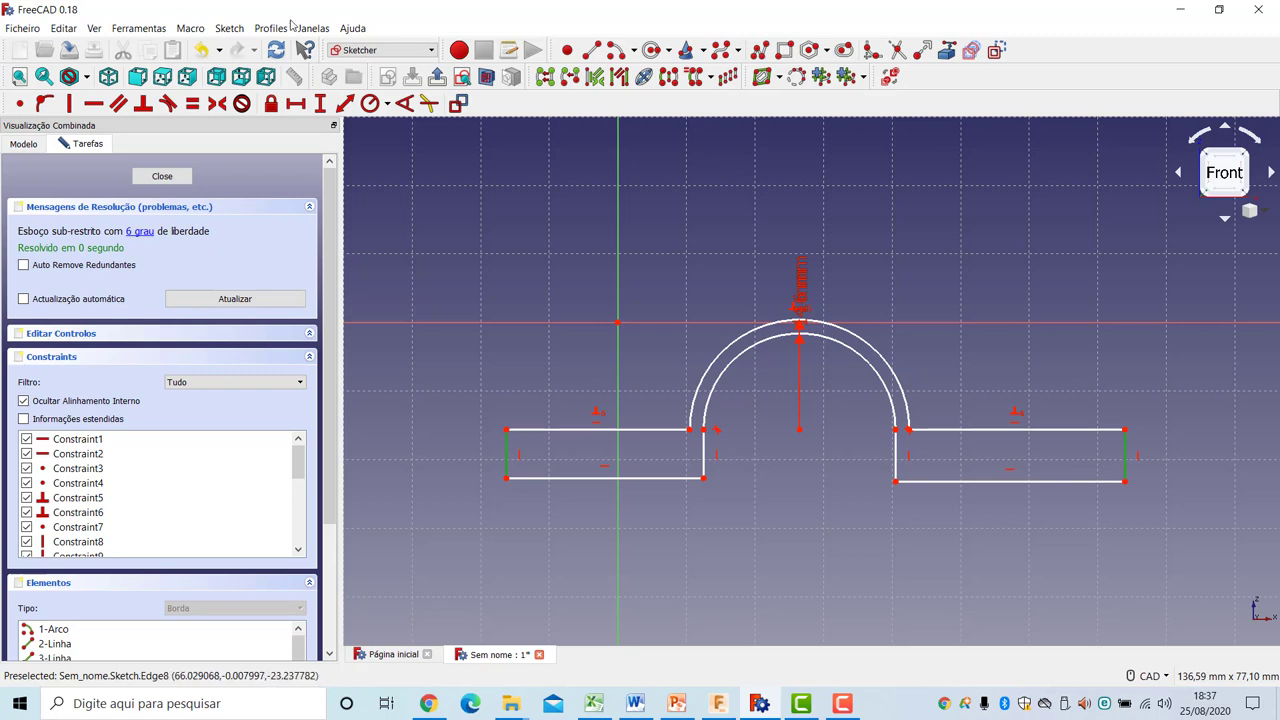
{"action": "left_click", "coordinate": [197, 105]}
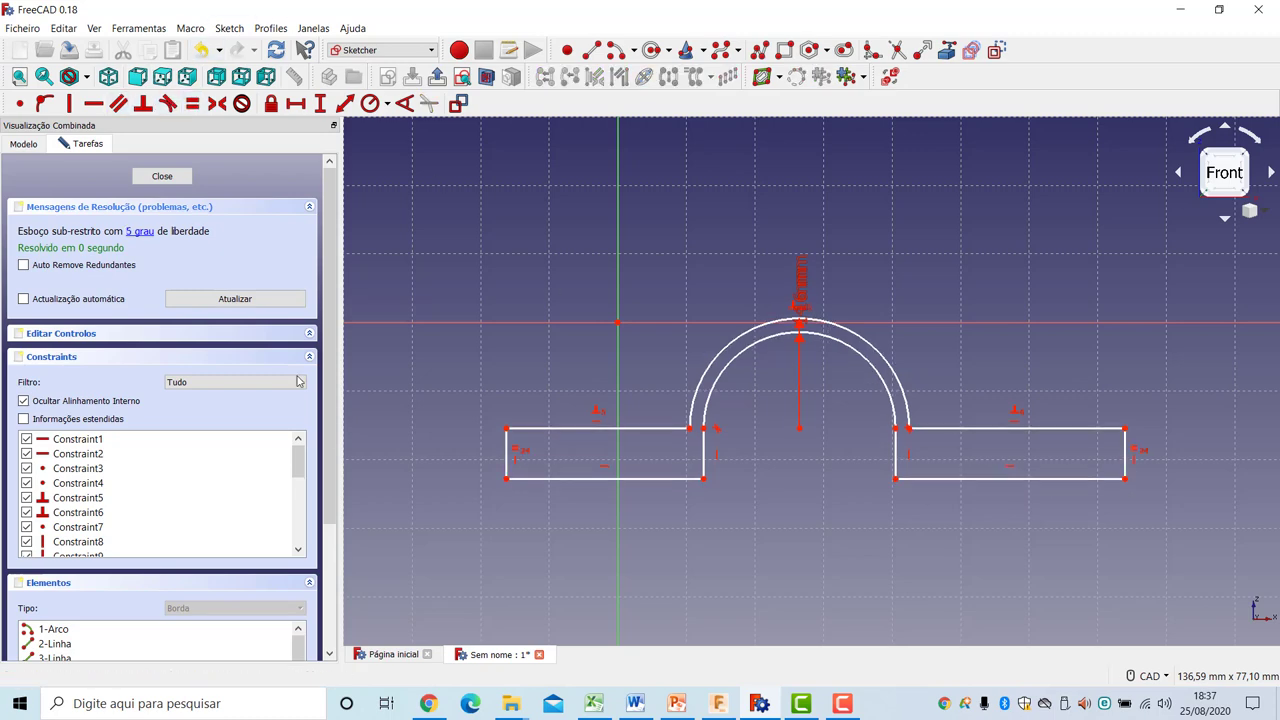
{"action": "left_click", "coordinate": [507, 462]}
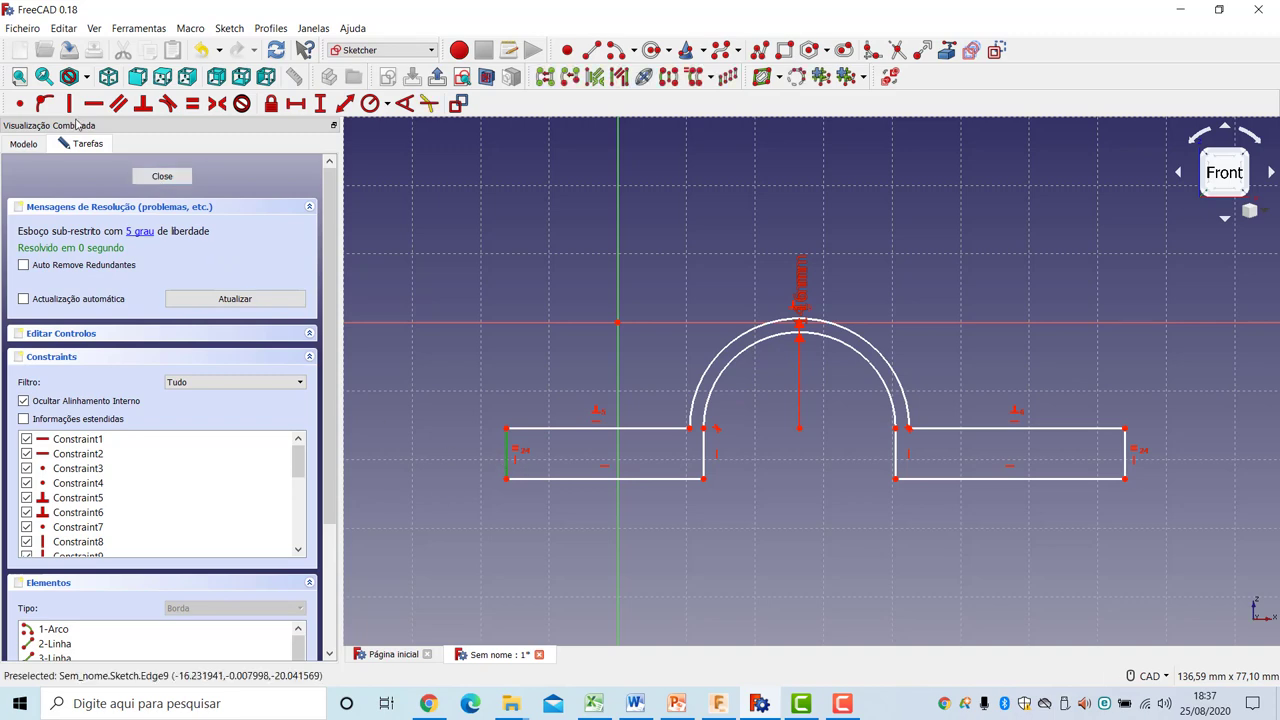
{"action": "left_click", "coordinate": [320, 103]}
{"action": "type", "text": "2"}
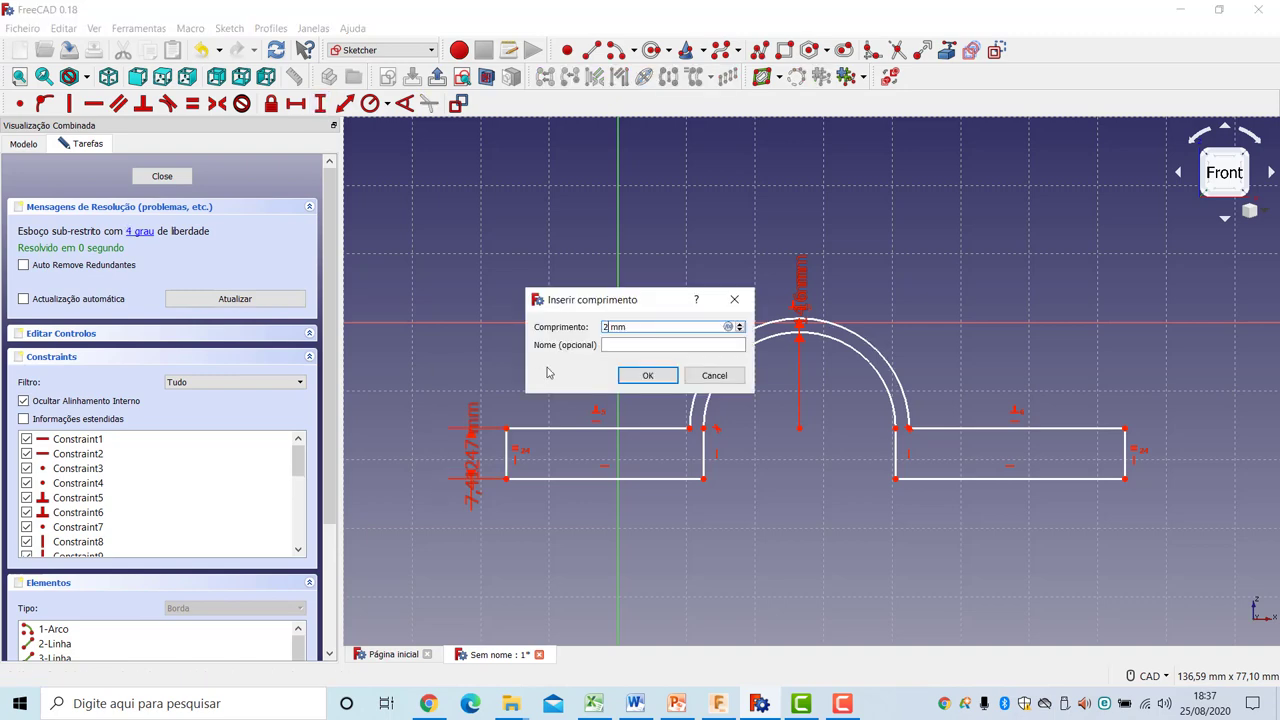
{"action": "key", "text": "Return"}
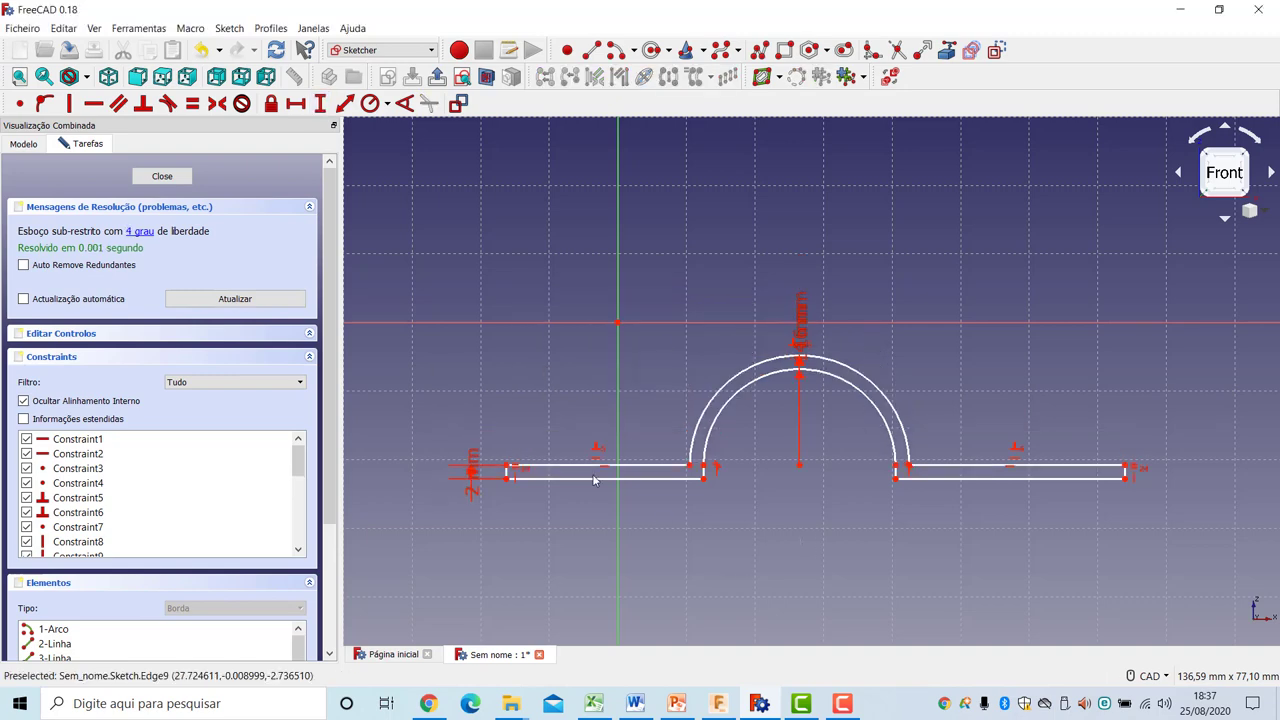
{"action": "left_click_drag", "start_coordinate": [472, 470], "coordinate": [453, 565]}
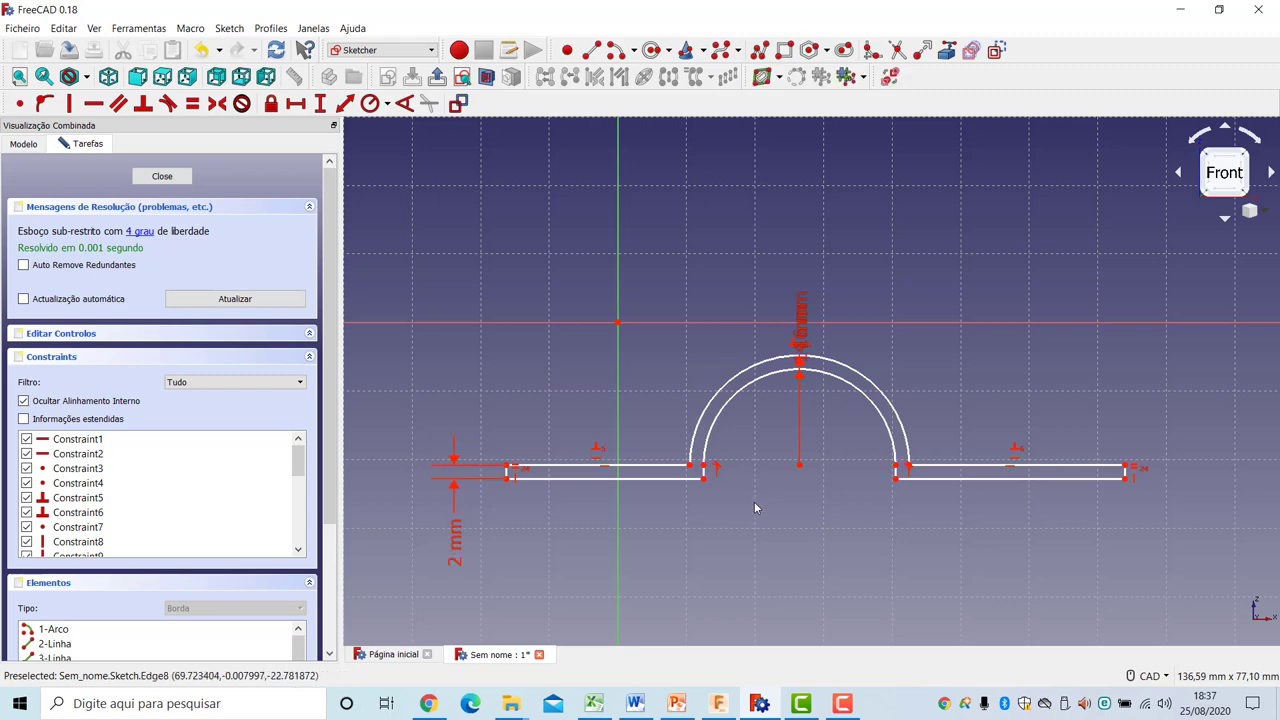
Make both feet's top edges equal and set the left one's length to 25 mm
{"action": "left_click", "coordinate": [600, 466]}
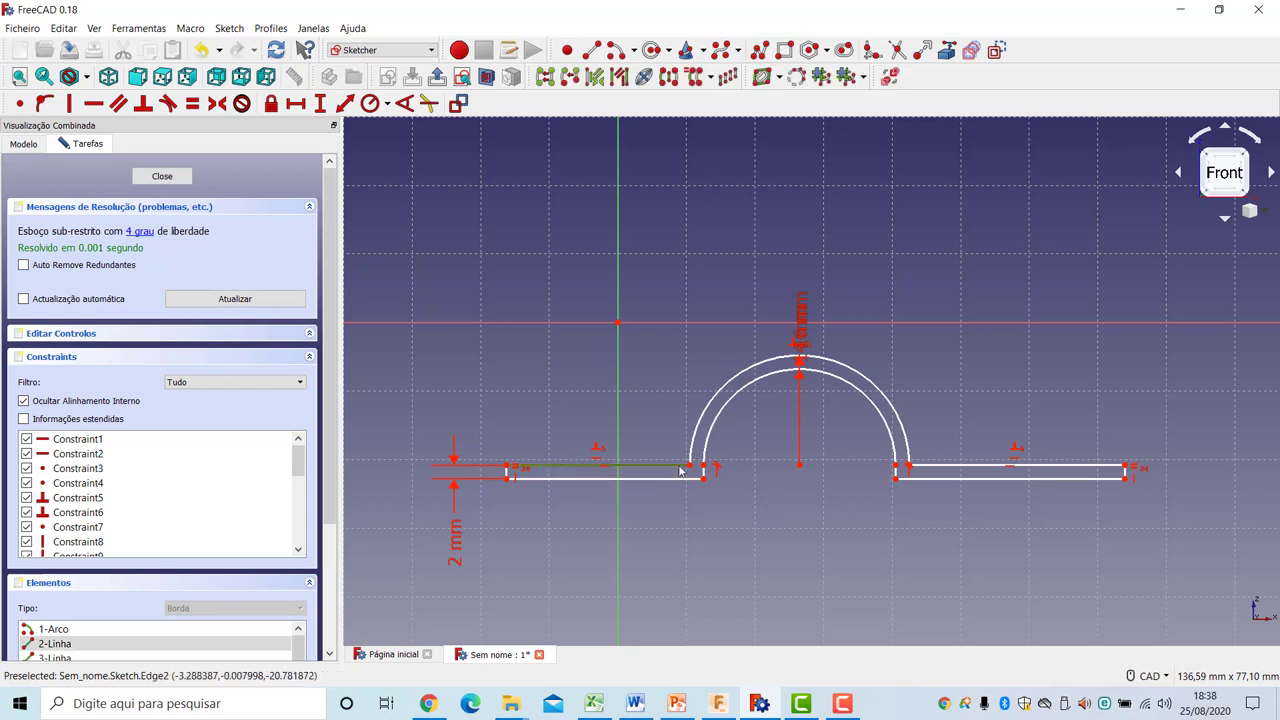
{"action": "left_click", "coordinate": [983, 470]}
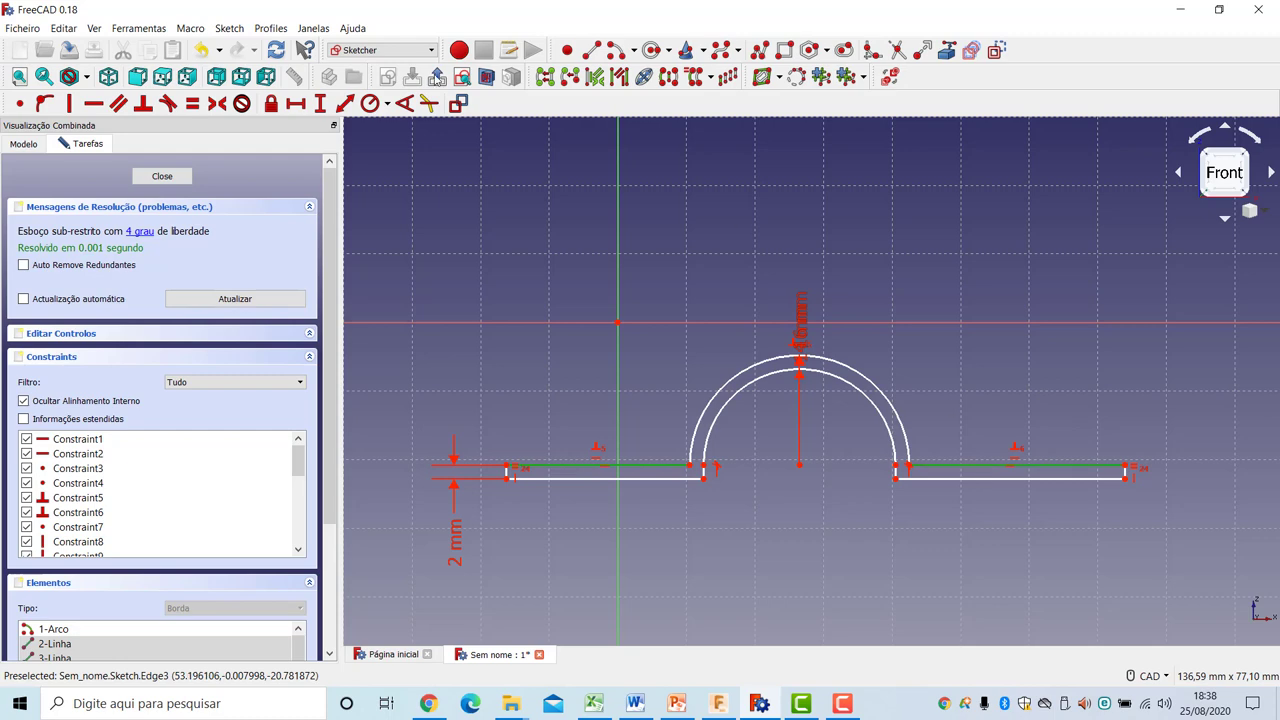
{"action": "left_click", "coordinate": [193, 103]}
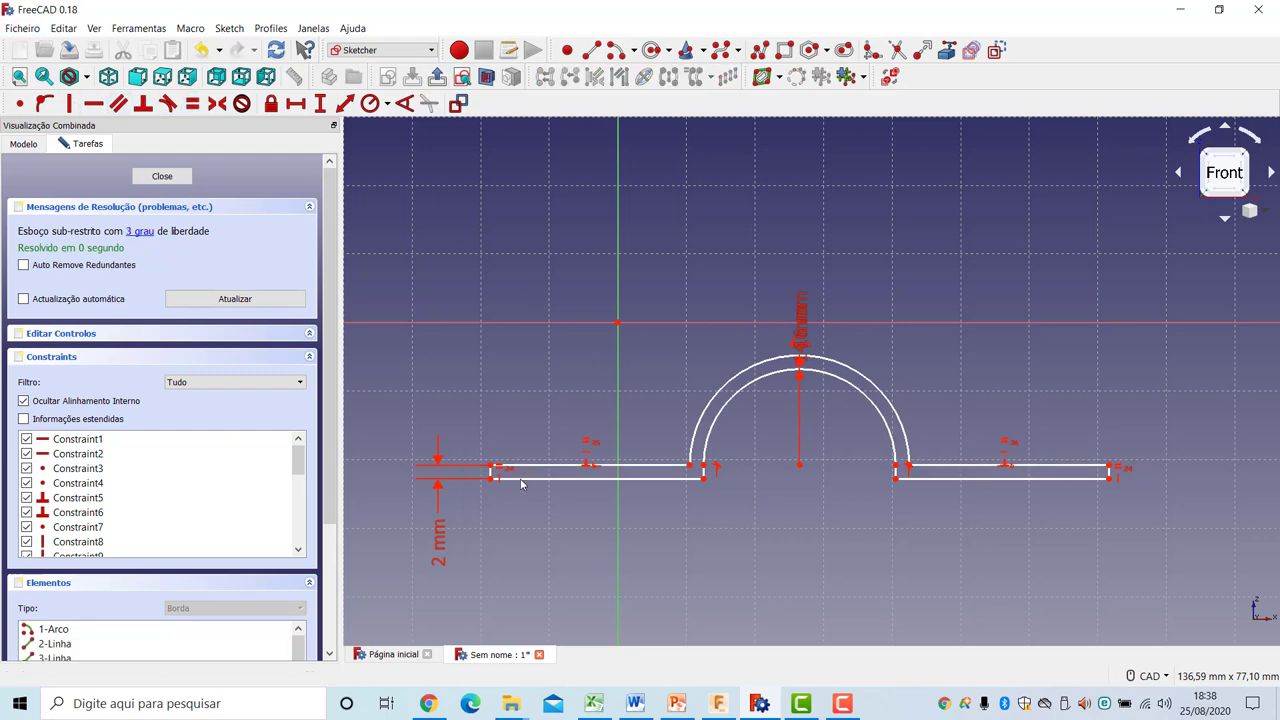
{"action": "left_click", "coordinate": [303, 106]}
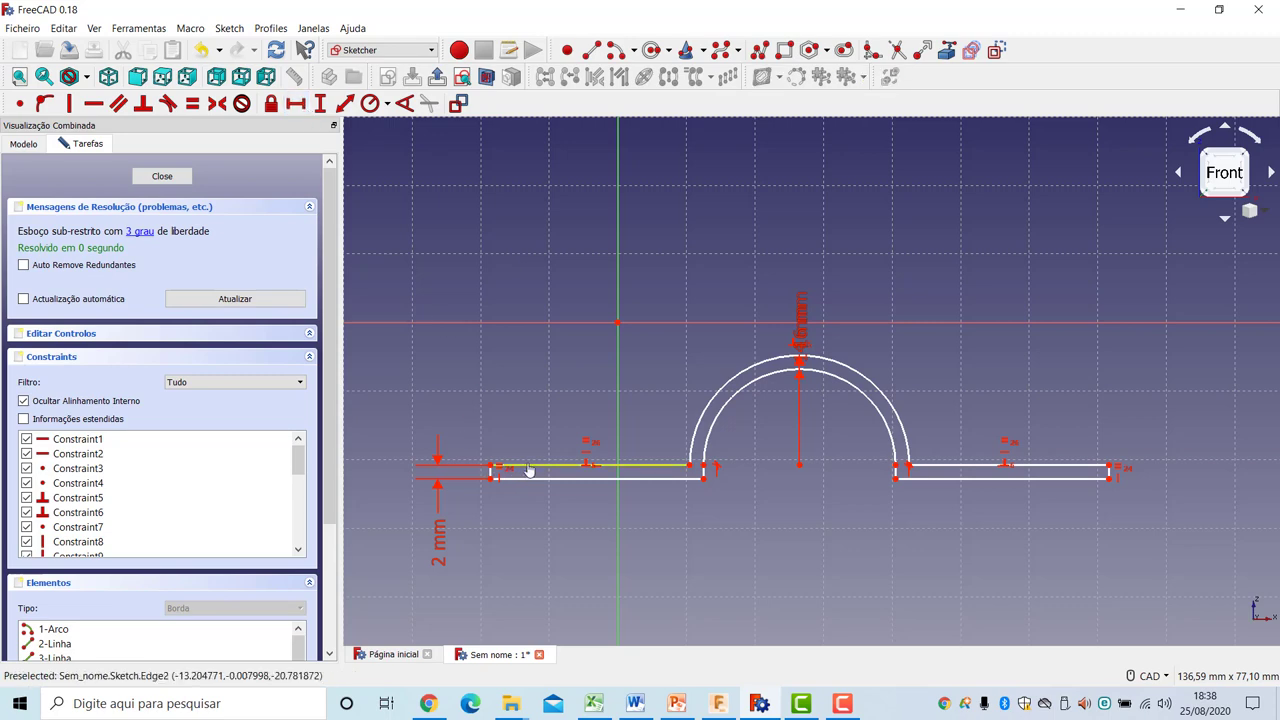
{"action": "left_click", "coordinate": [531, 470]}
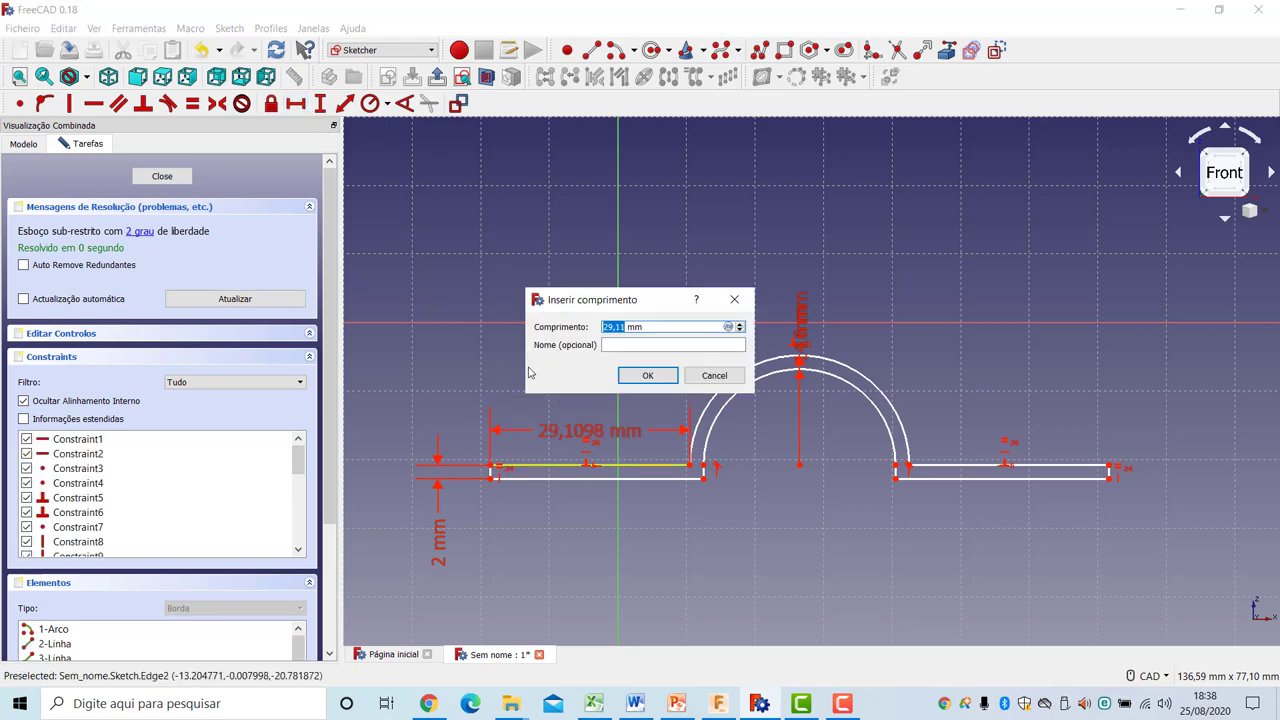
{"action": "type", "text": "25"}
{"action": "key", "text": "Return"}
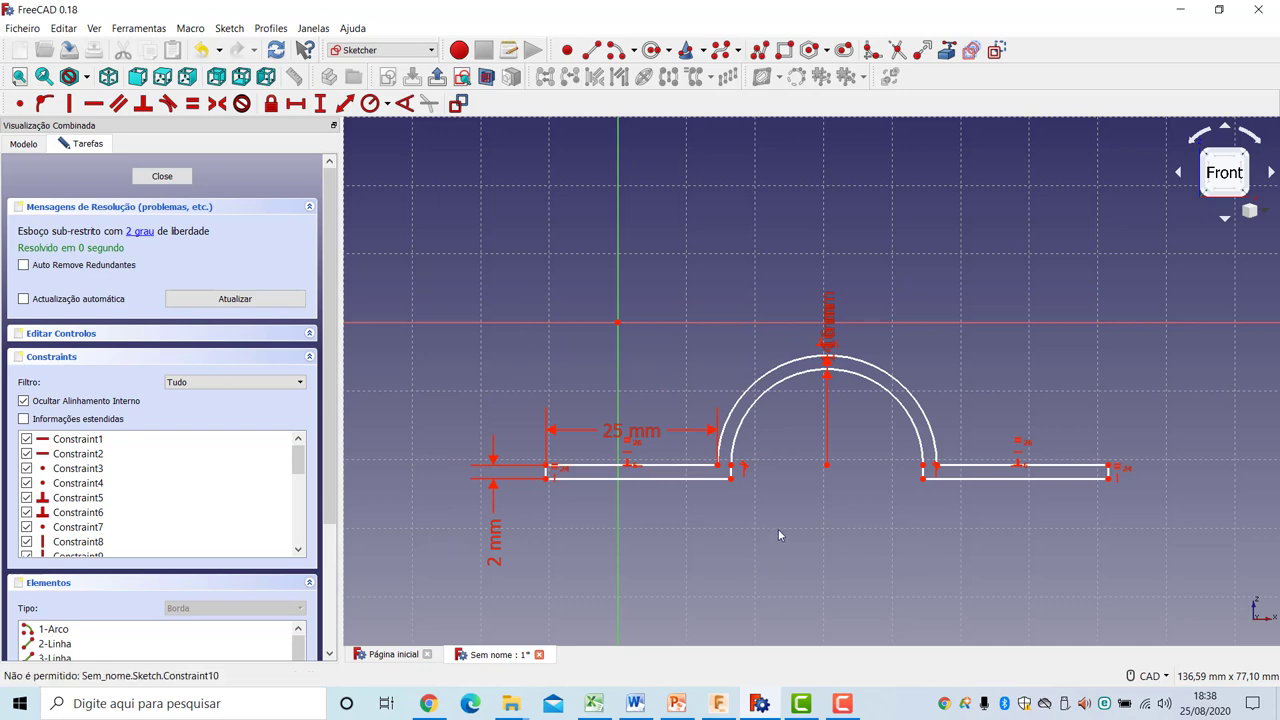
Move the 14 mm and 16 mm radius labels aside to clear the arc centre
{"action": "left_click", "coordinate": [862, 356]}
{"action": "left_click_drag", "start_coordinate": [832, 320], "coordinate": [1075, 316]}
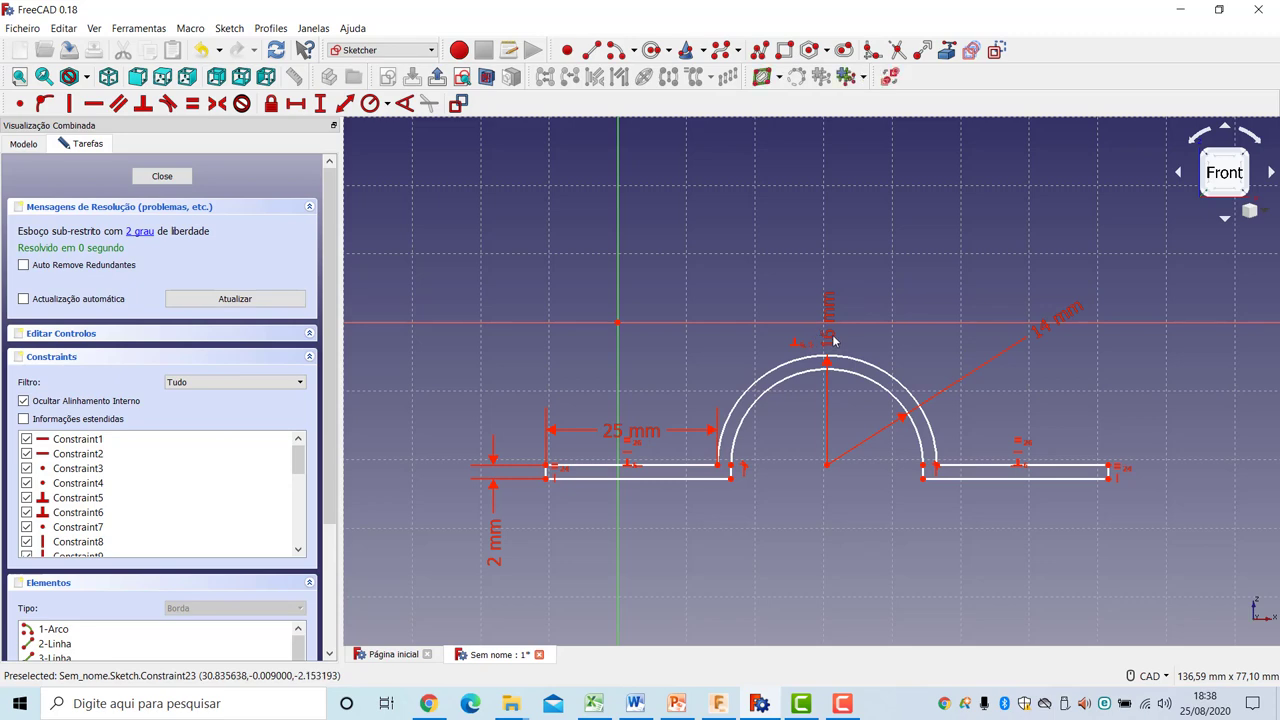
{"action": "left_click_drag", "start_coordinate": [835, 342], "coordinate": [1018, 262]}
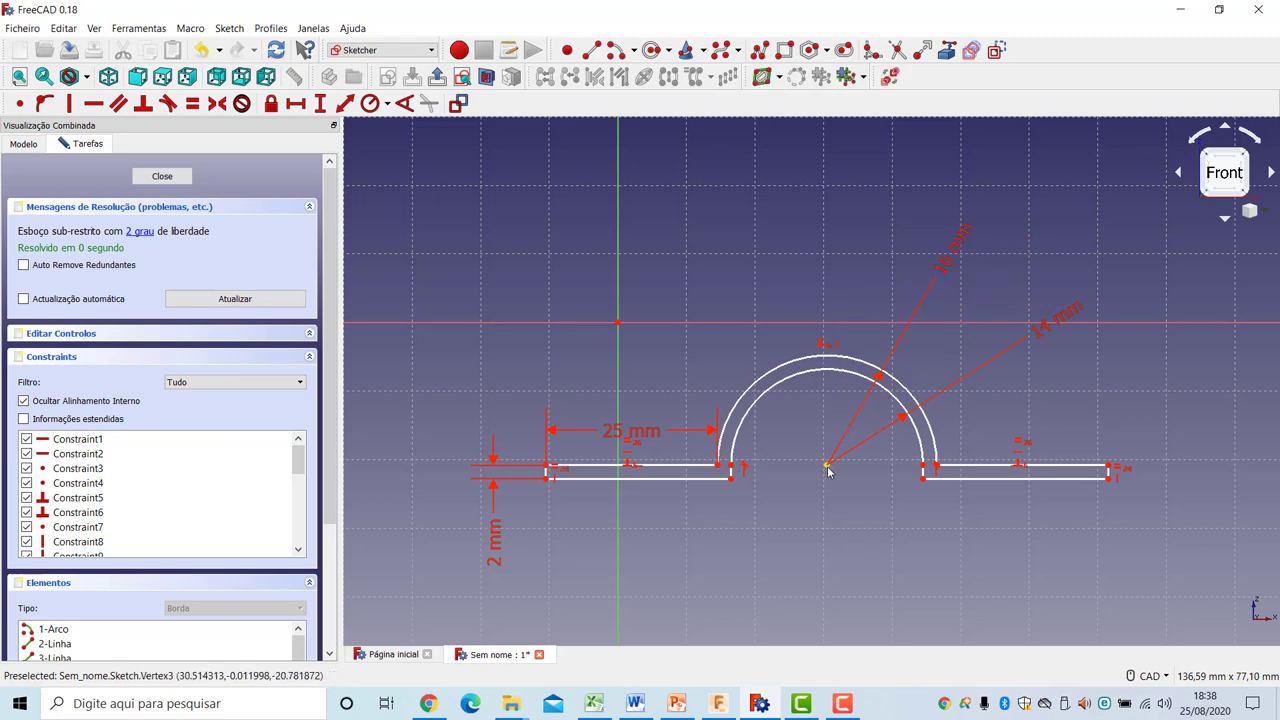
{"action": "mouse_move", "coordinate": [828, 472]}
{"action": "middle_mouse_down"}
{"action": "mouse_move", "coordinate": [1066, 470]}
{"action": "mouse_move", "coordinate": [794, 489]}
{"action": "mouse_move", "coordinate": [803, 449]}
{"action": "mouse_move", "coordinate": [746, 437]}
{"action": "middle_mouse_up"}
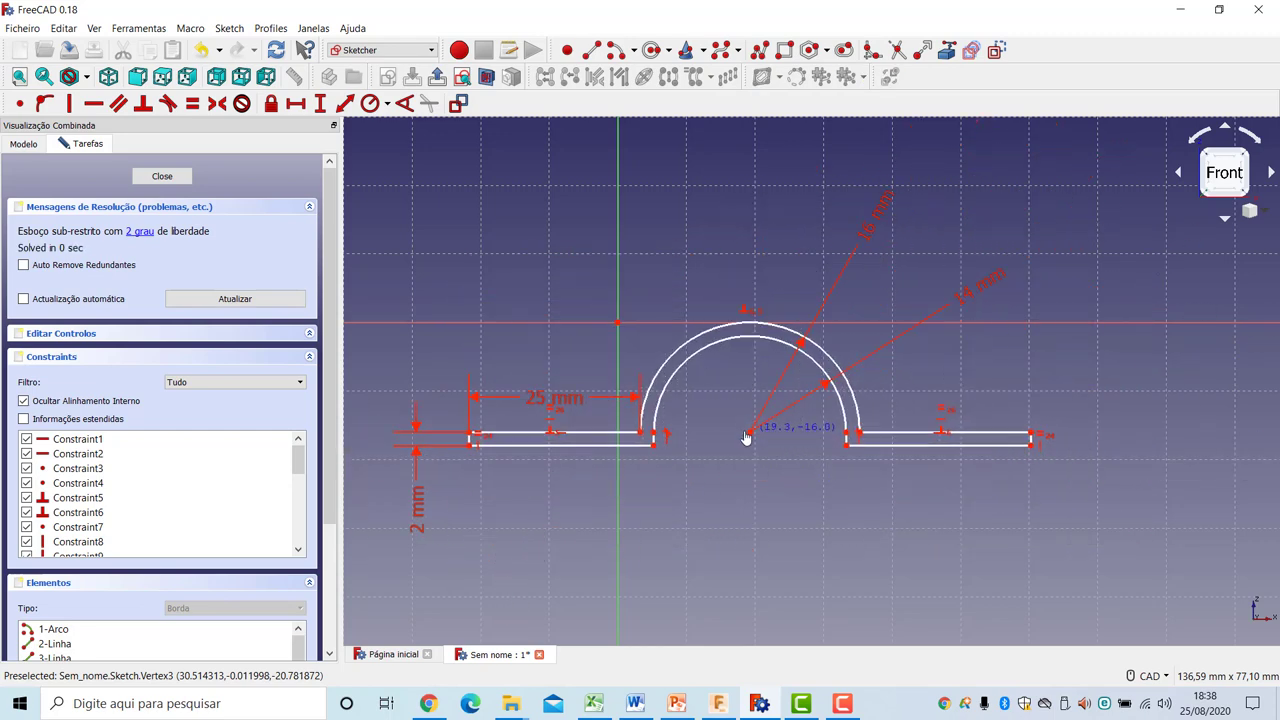
{"action": "left_click_drag", "start_coordinate": [746, 437], "coordinate": [741, 436]}
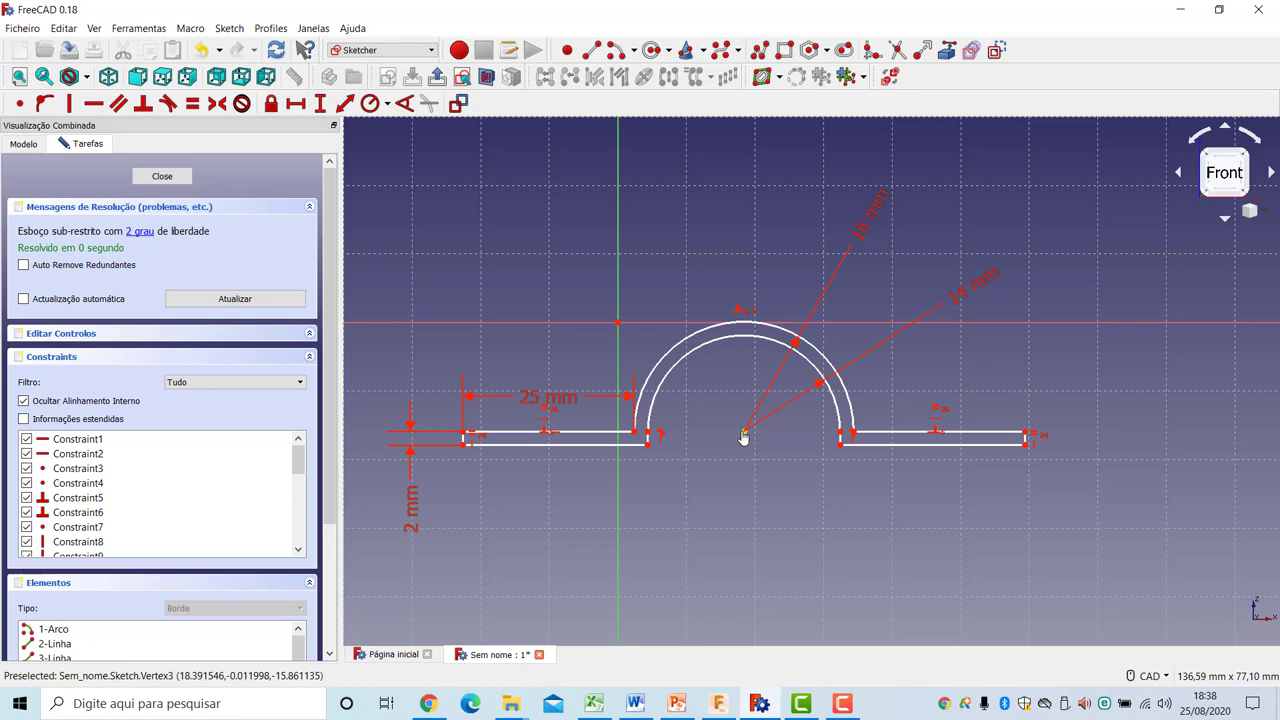
Make the arc centre coincident with the sketch origin and close the sketch
{"action": "left_click", "coordinate": [744, 436]}
{"action": "left_click", "coordinate": [617, 322]}
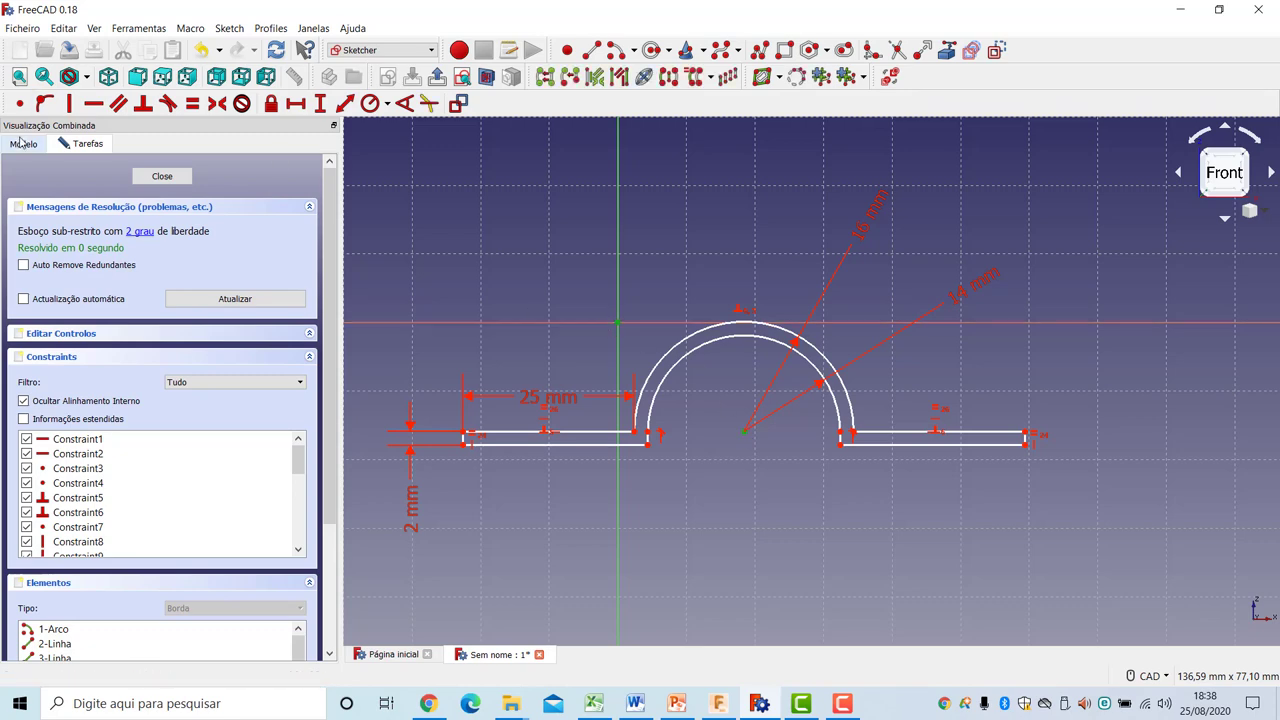
{"action": "left_click", "coordinate": [20, 103]}
{"action": "scroll", "coordinate": [829, 465], "scroll_direction": "down", "scroll_amount": 2}
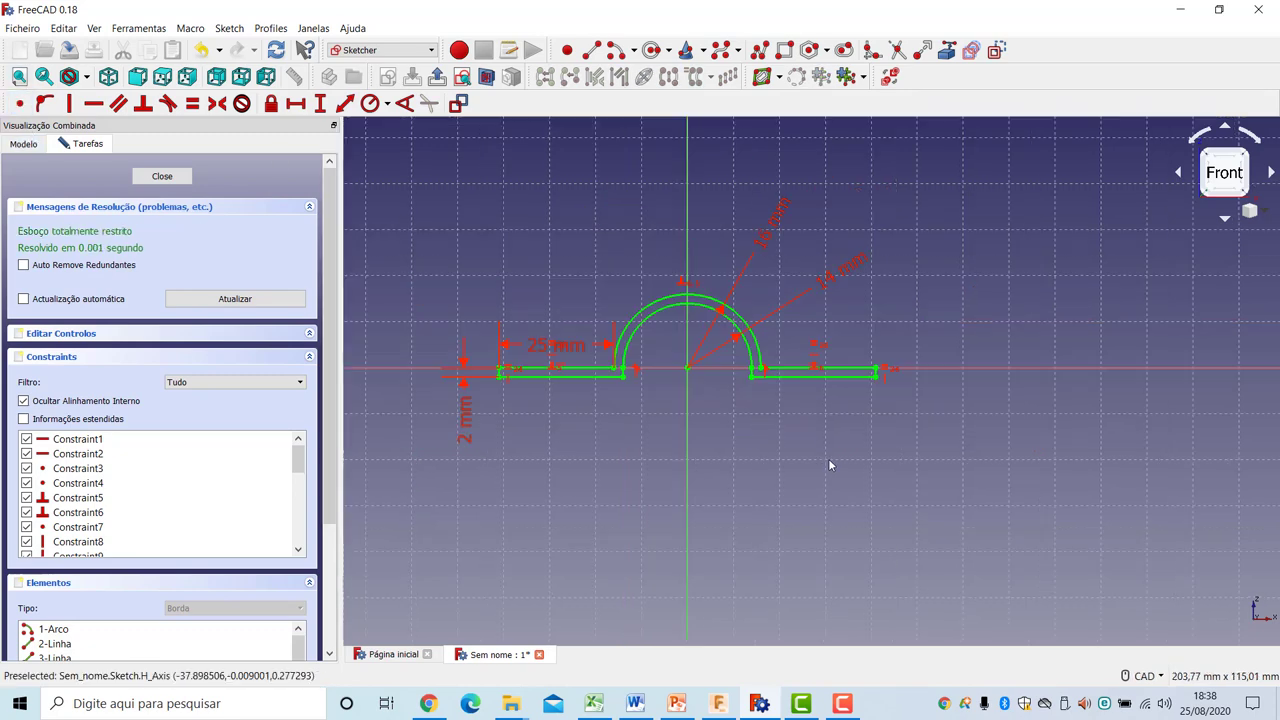
{"action": "scroll", "coordinate": [831, 463], "scroll_direction": "up", "scroll_amount": 2}
{"action": "middle_click_drag", "start_coordinate": [637, 443], "coordinate": [780, 454]}
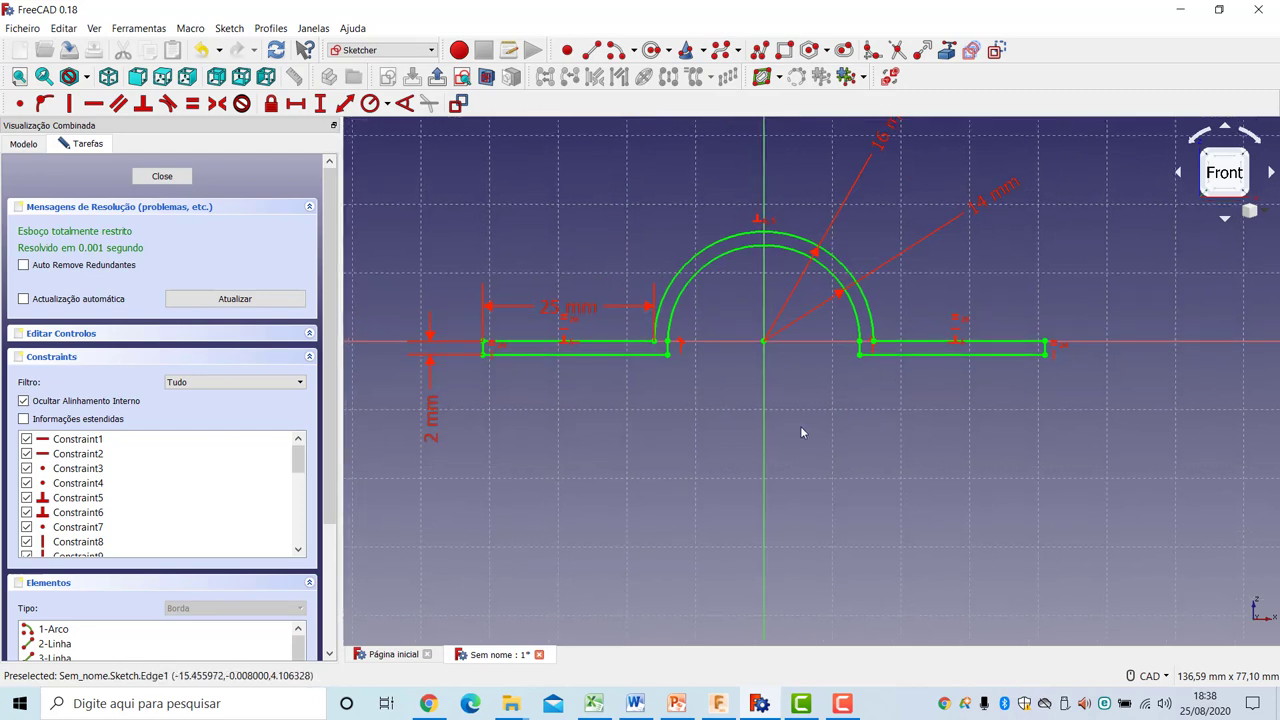
{"action": "left_click", "coordinate": [175, 180]}
{"action": "scroll", "coordinate": [729, 397], "scroll_direction": "down", "scroll_amount": 3}
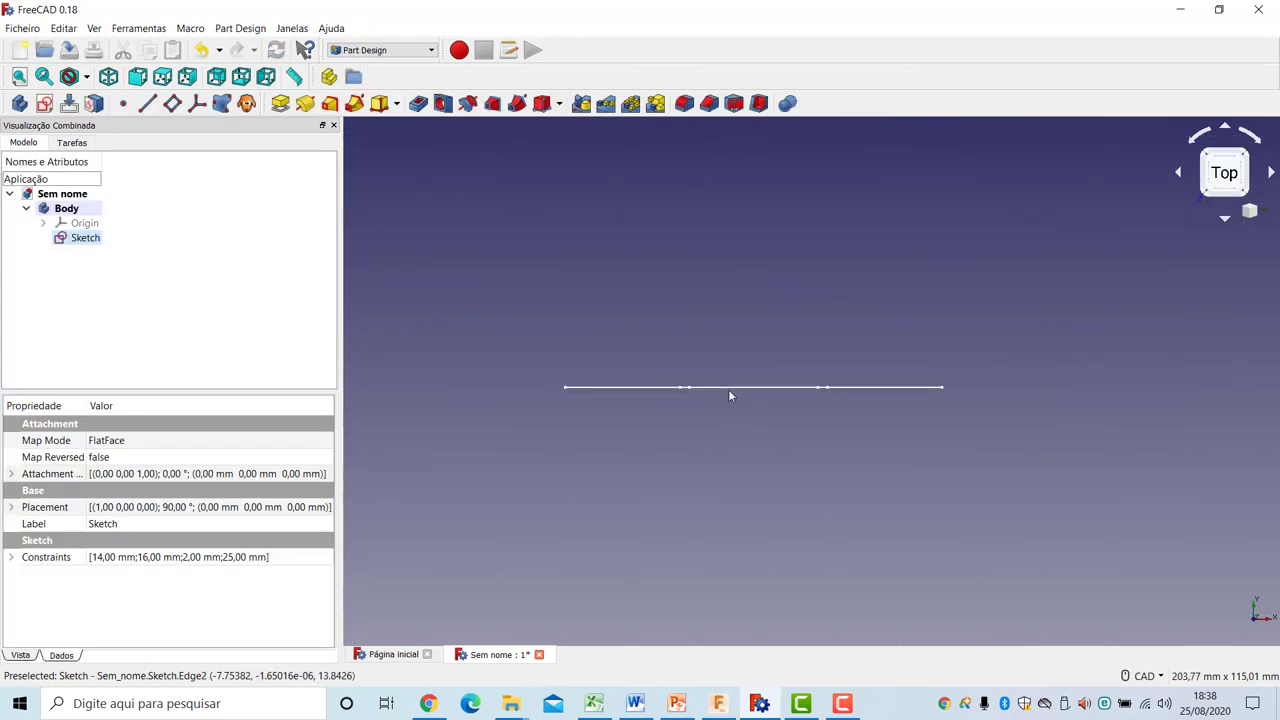
Pad the clamp sketch 50 mm with 'Simétrico ao plano' enabled
{"action": "left_click", "coordinate": [1247, 155]}
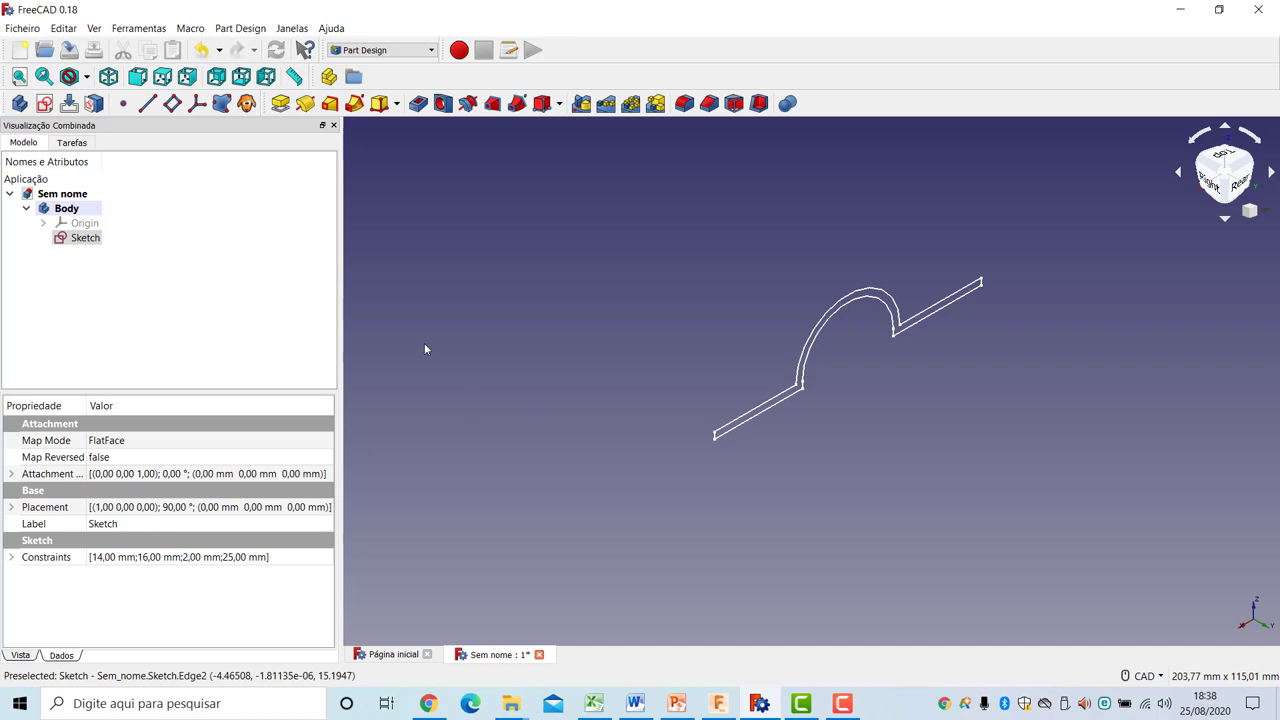
{"action": "left_click", "coordinate": [280, 103]}
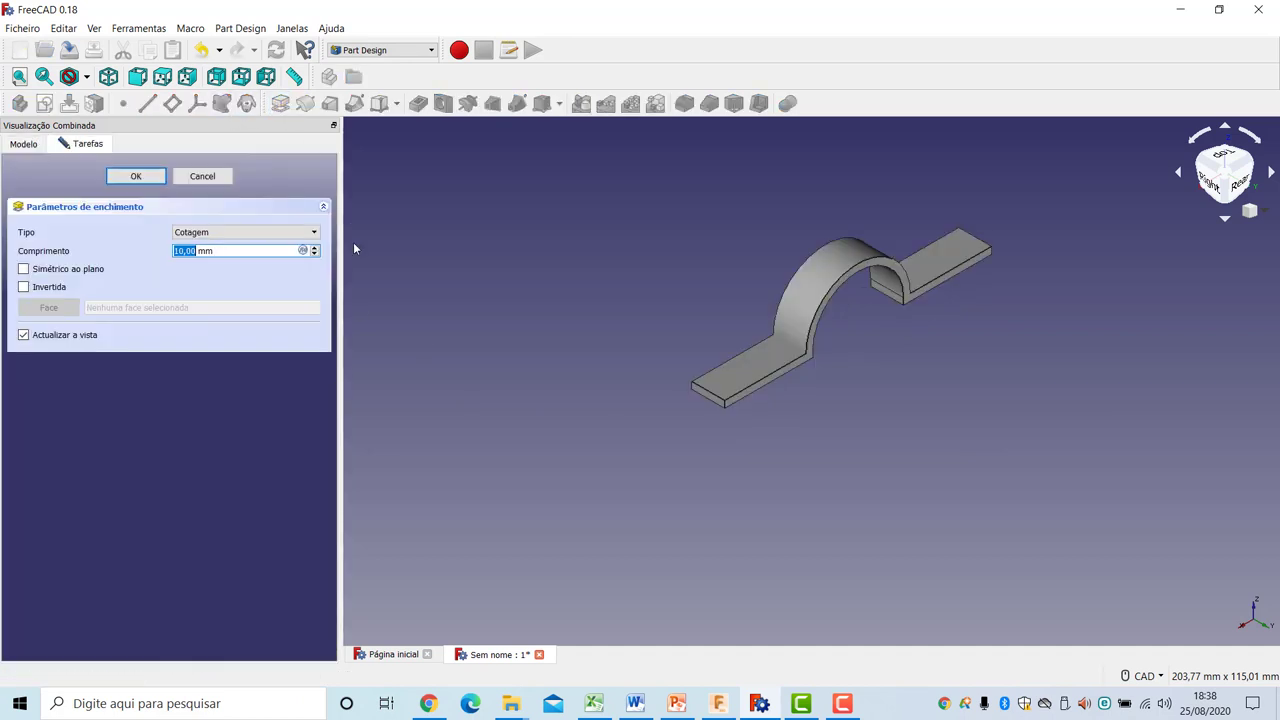
{"action": "left_click", "coordinate": [76, 274]}
{"action": "left_click", "coordinate": [212, 250]}
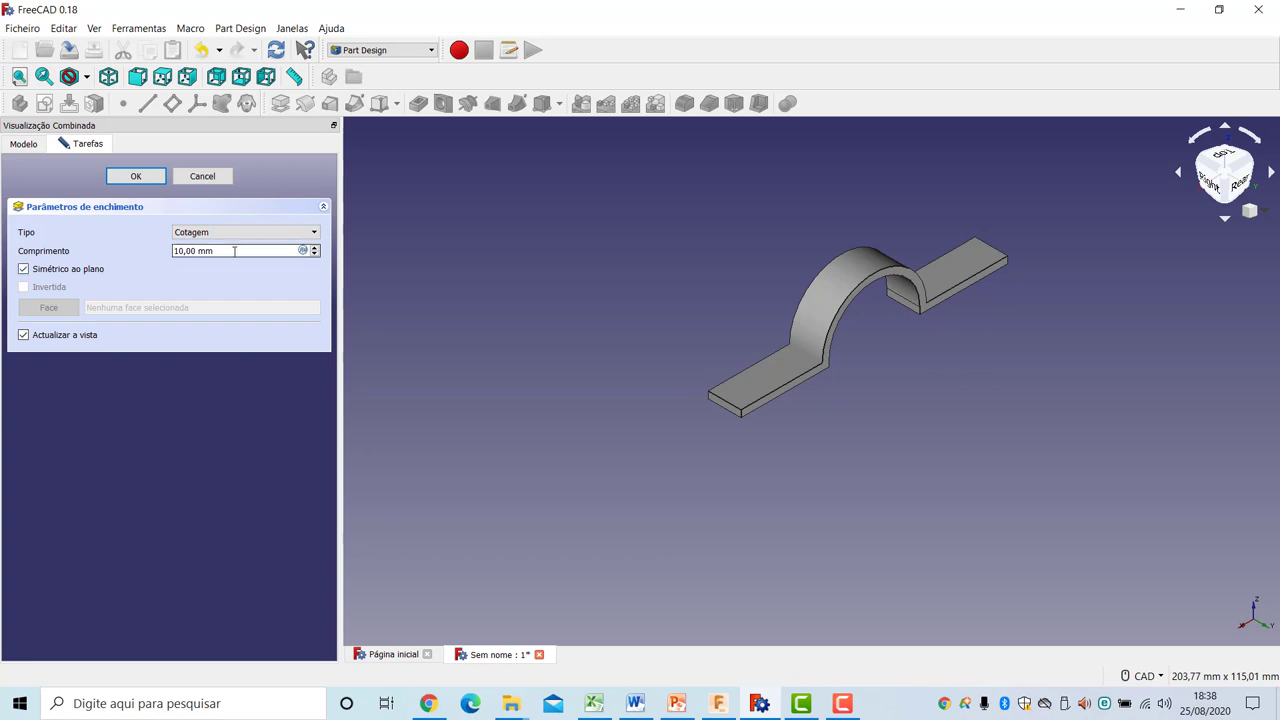
{"action": "double_click", "coordinate": [234, 251]}
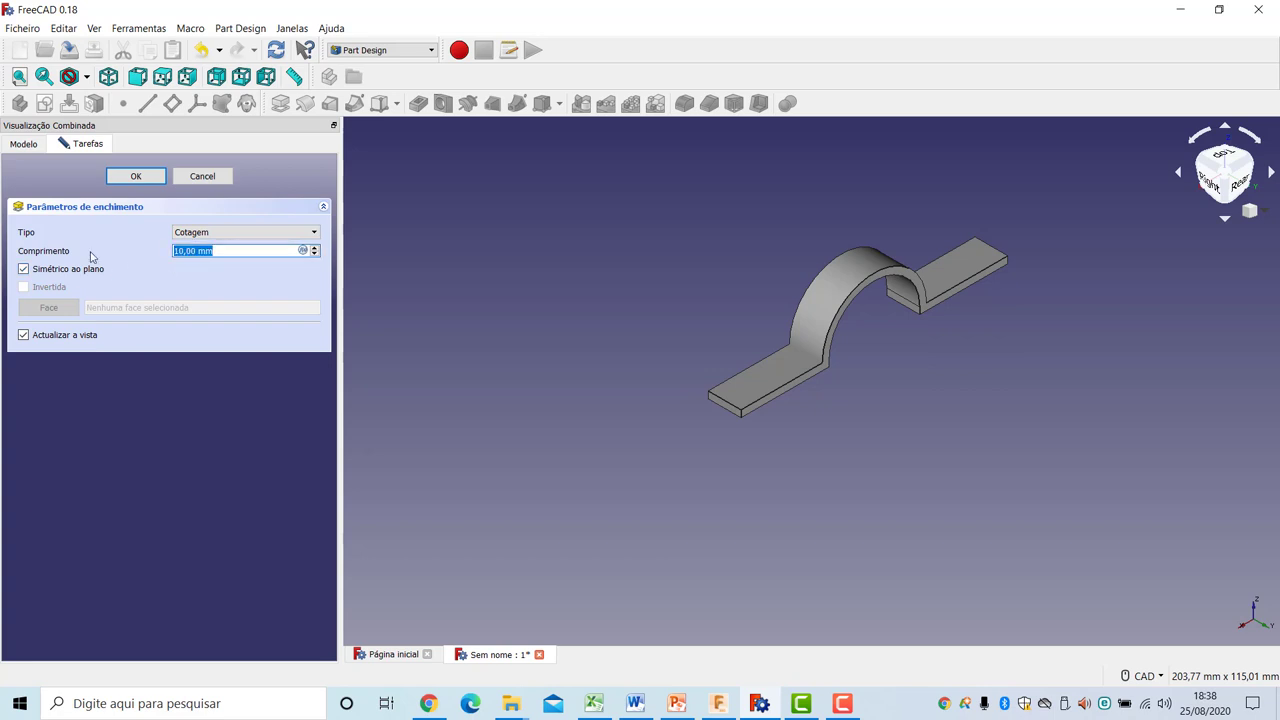
{"action": "type", "text": "50"}
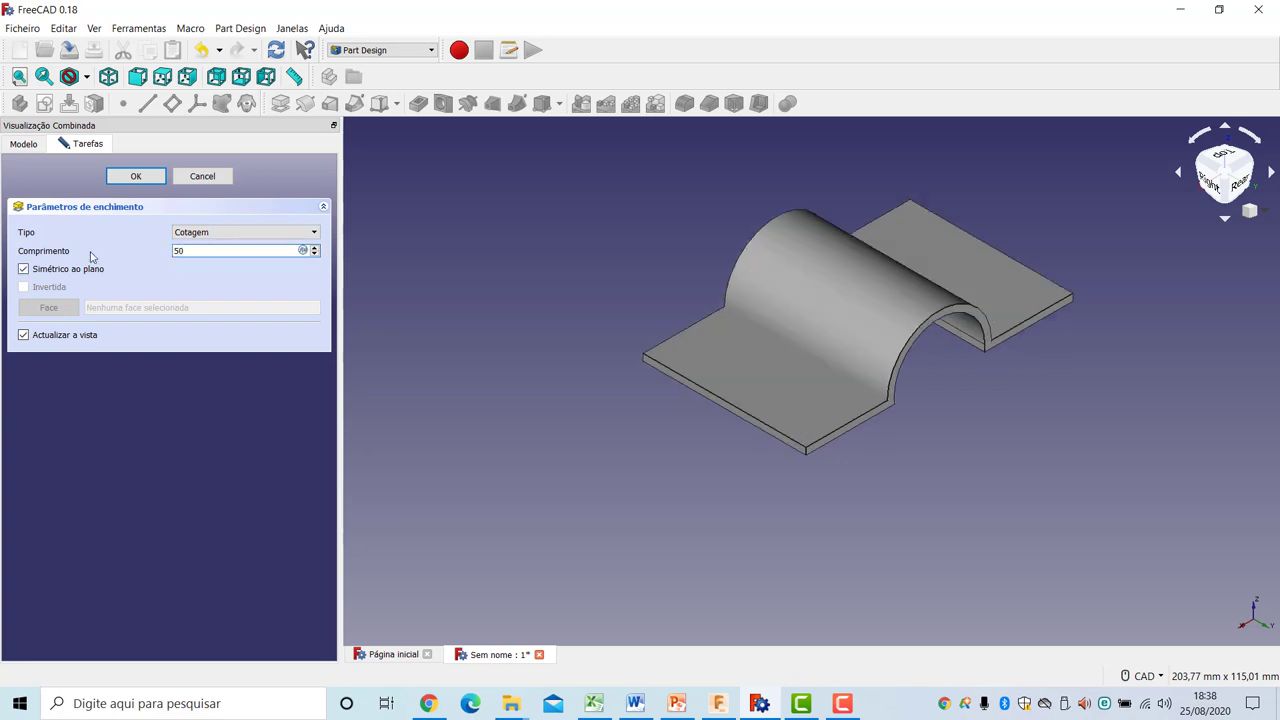
{"action": "left_click", "coordinate": [136, 176]}
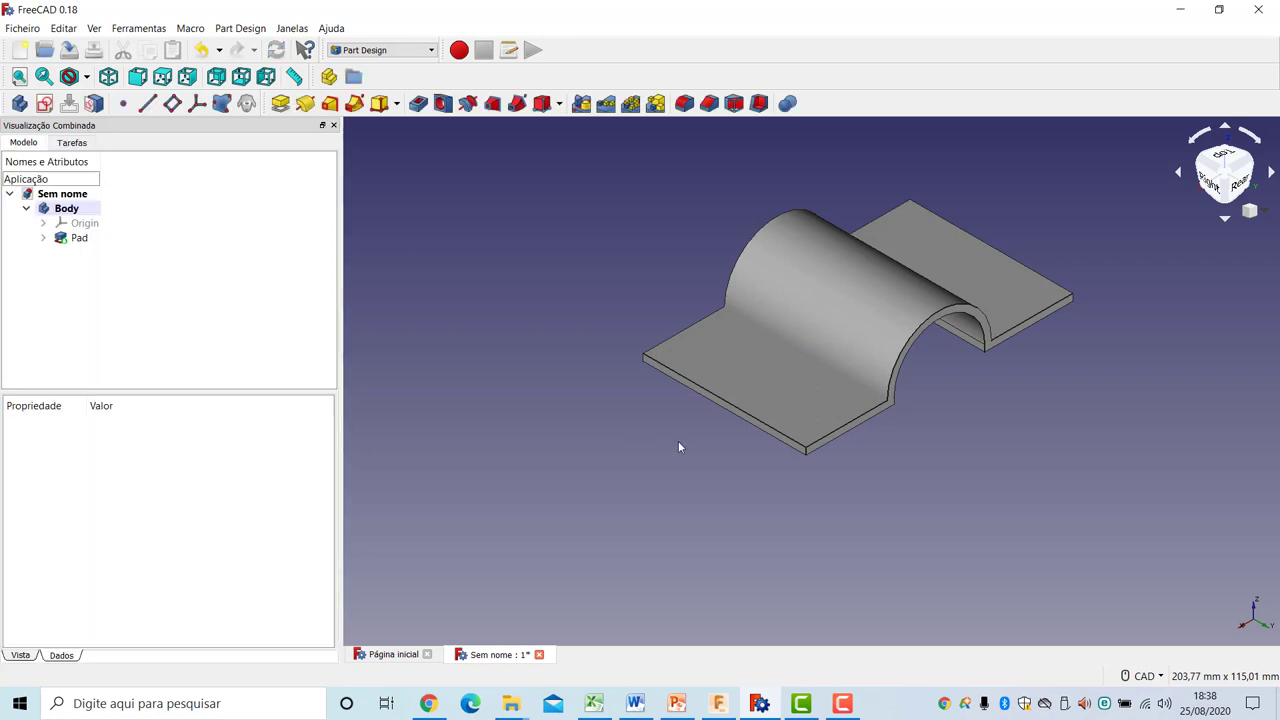
Select the front foot's flat top face and create a new sketch attached to it
{"action": "left_click", "coordinate": [788, 412]}
{"action": "left_click", "coordinate": [605, 528]}
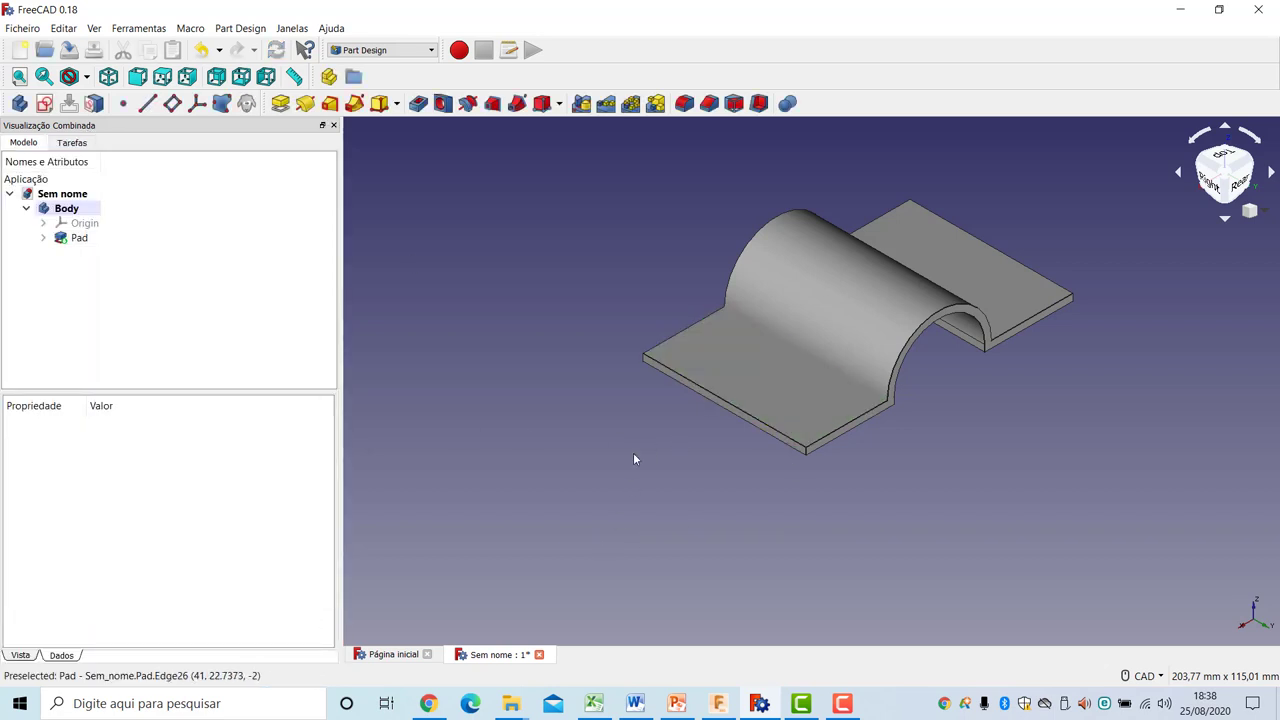
{"action": "left_click", "coordinate": [768, 405]}
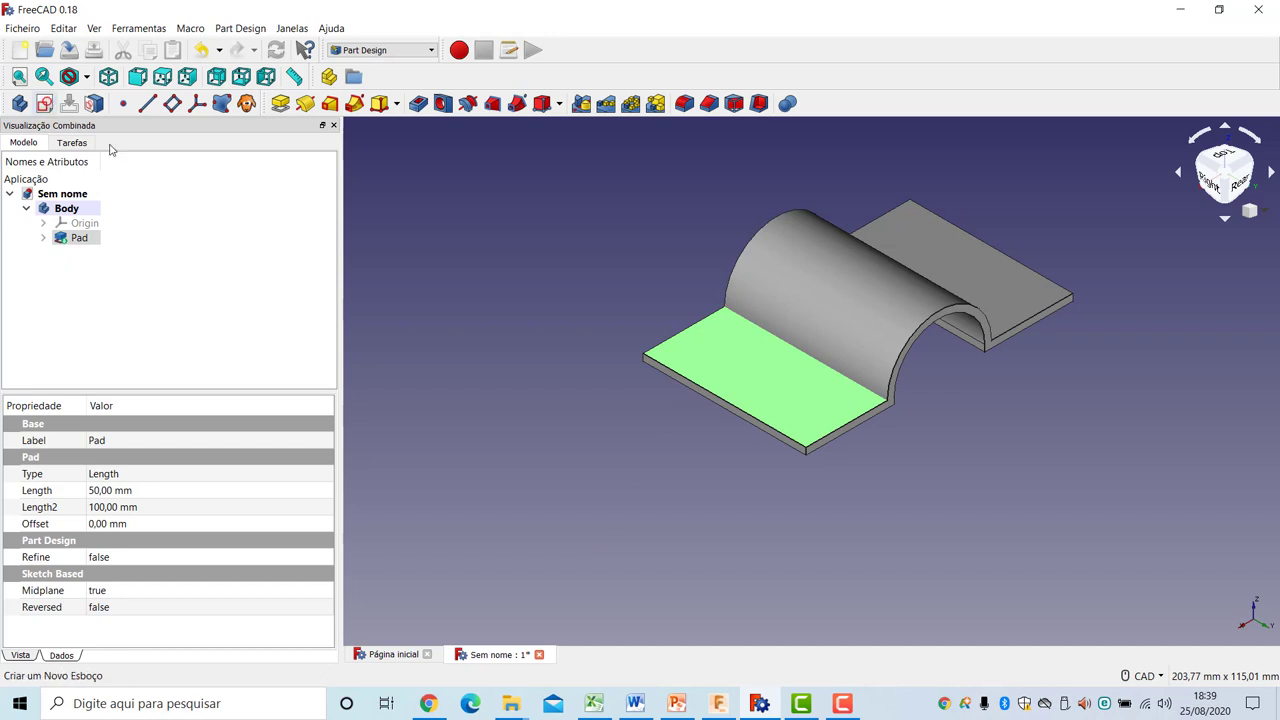
{"action": "double_click", "coordinate": [809, 417]}
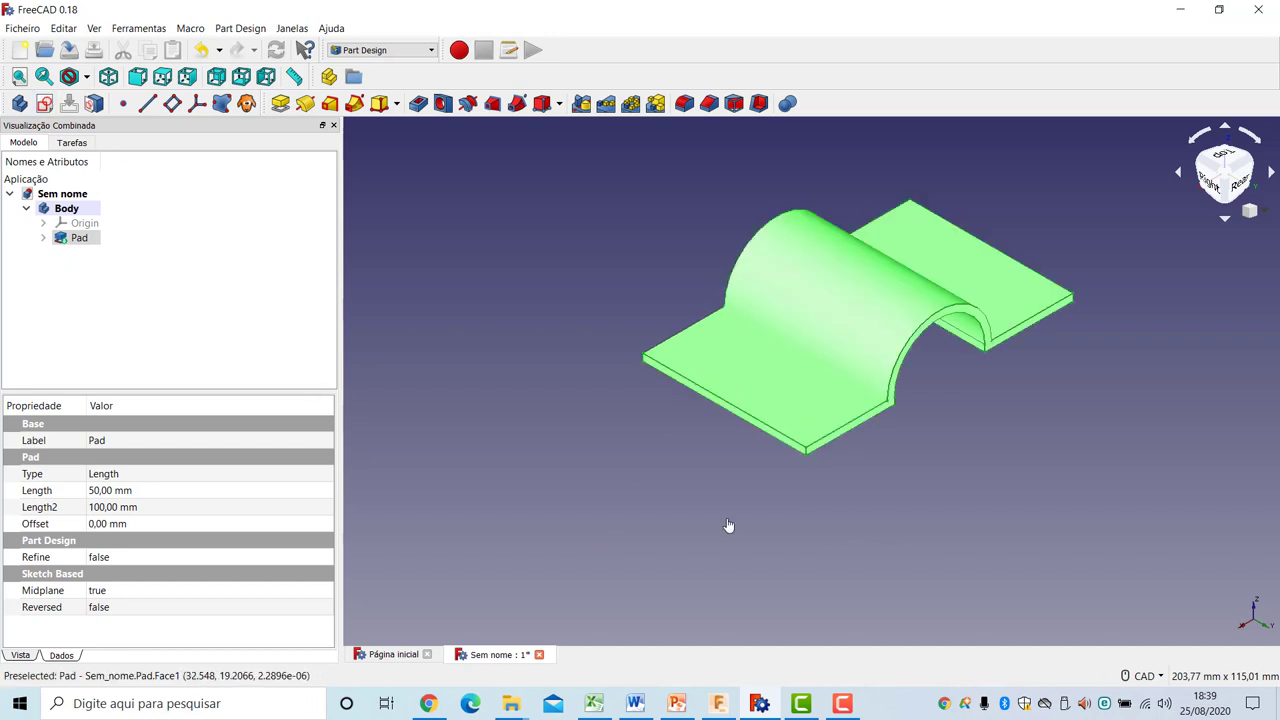
{"action": "left_click", "coordinate": [953, 487]}
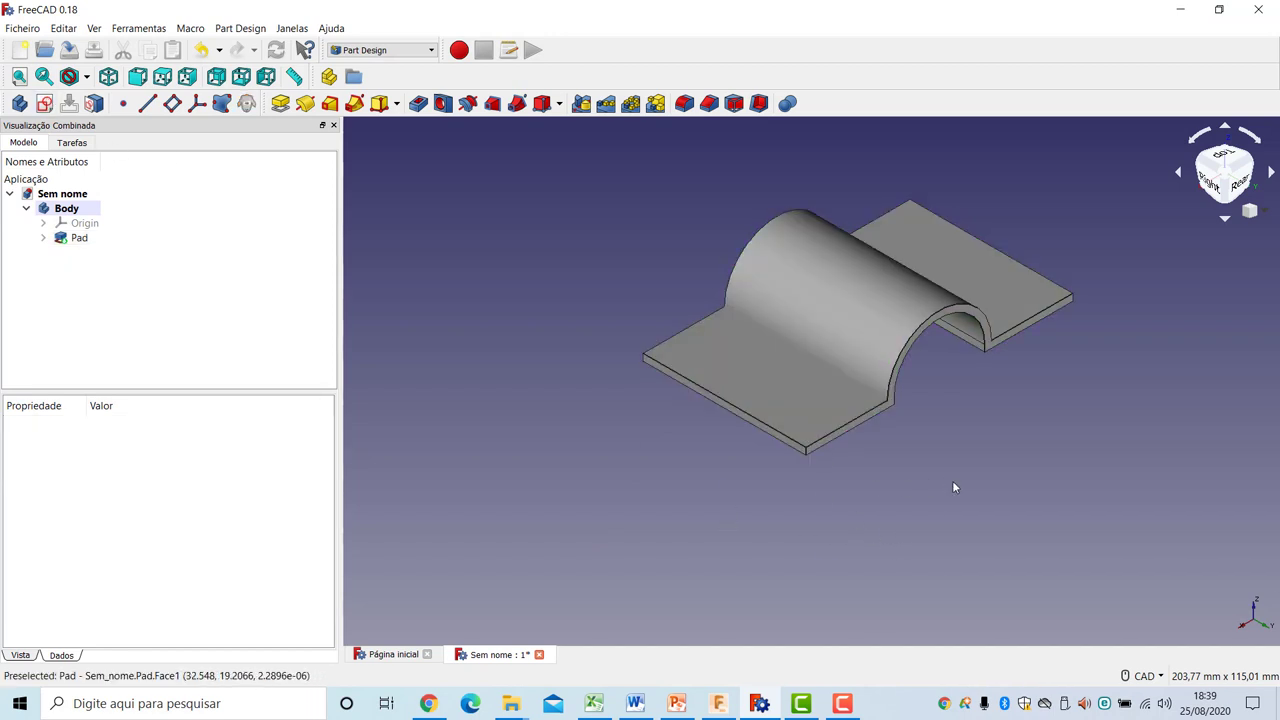
{"action": "left_click", "coordinate": [814, 420]}
{"action": "left_click", "coordinate": [591, 508]}
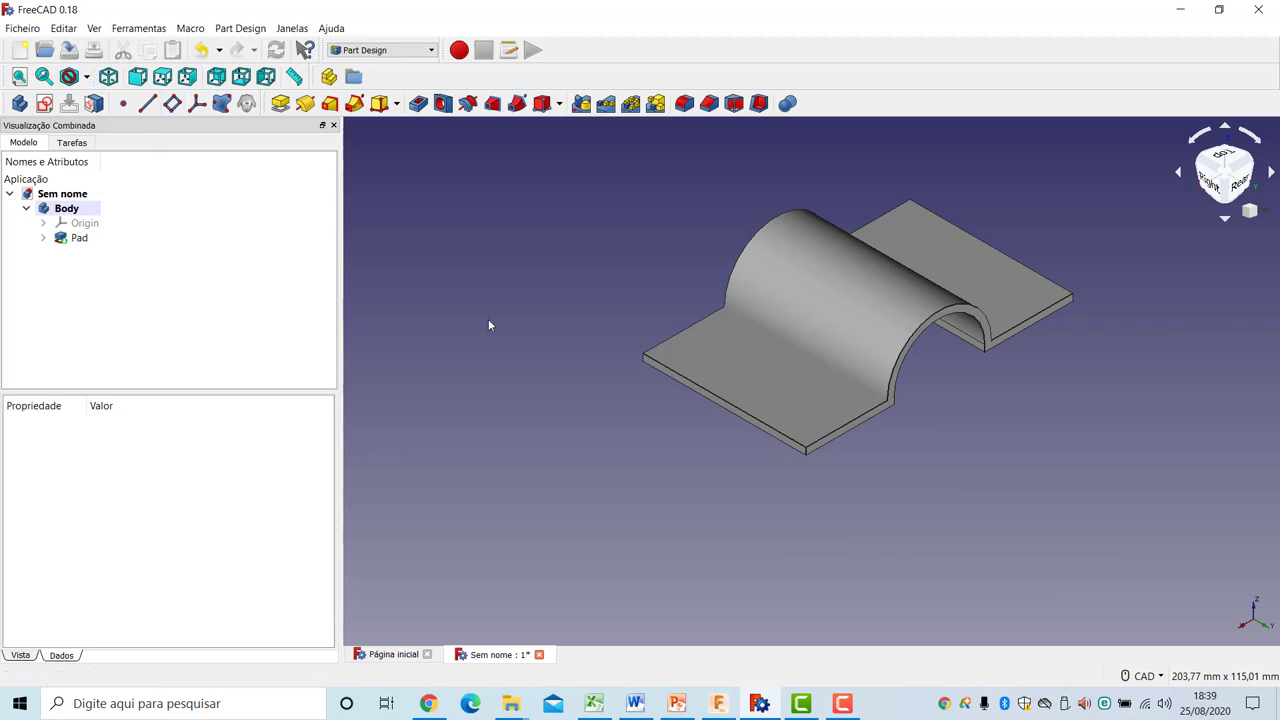
{"action": "left_click", "coordinate": [86, 78]}
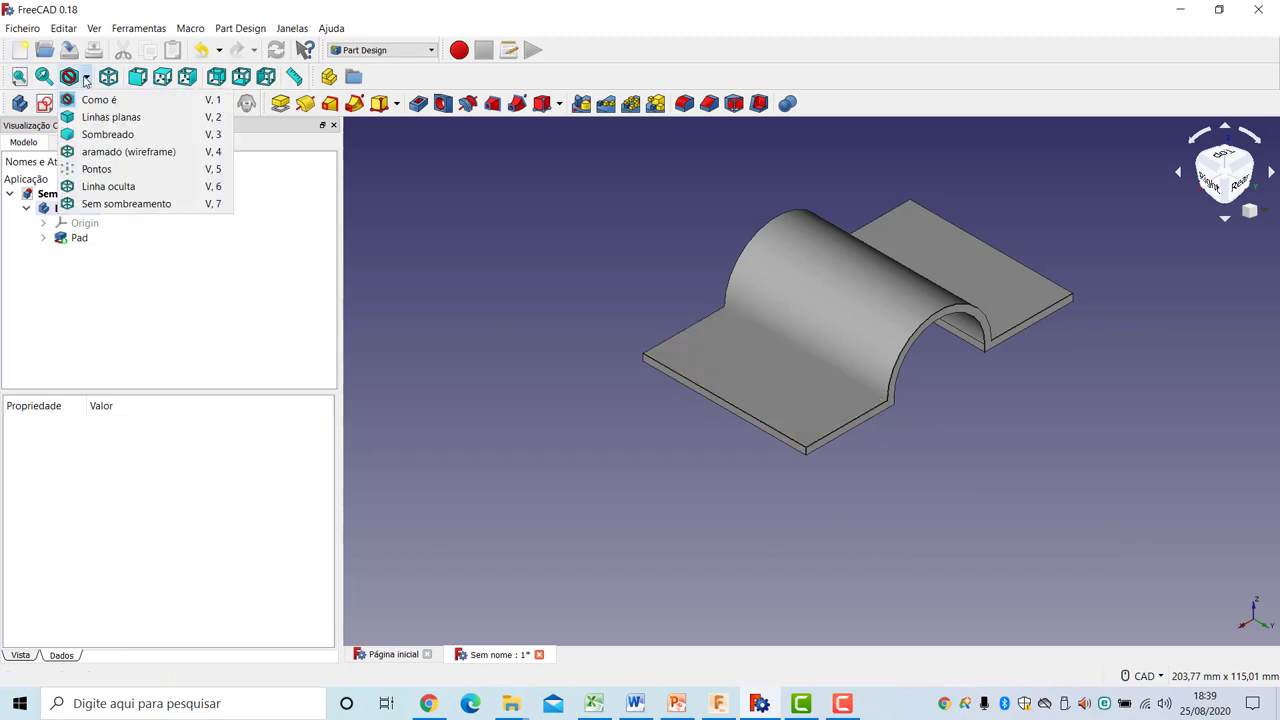
{"action": "left_click", "coordinate": [757, 380]}
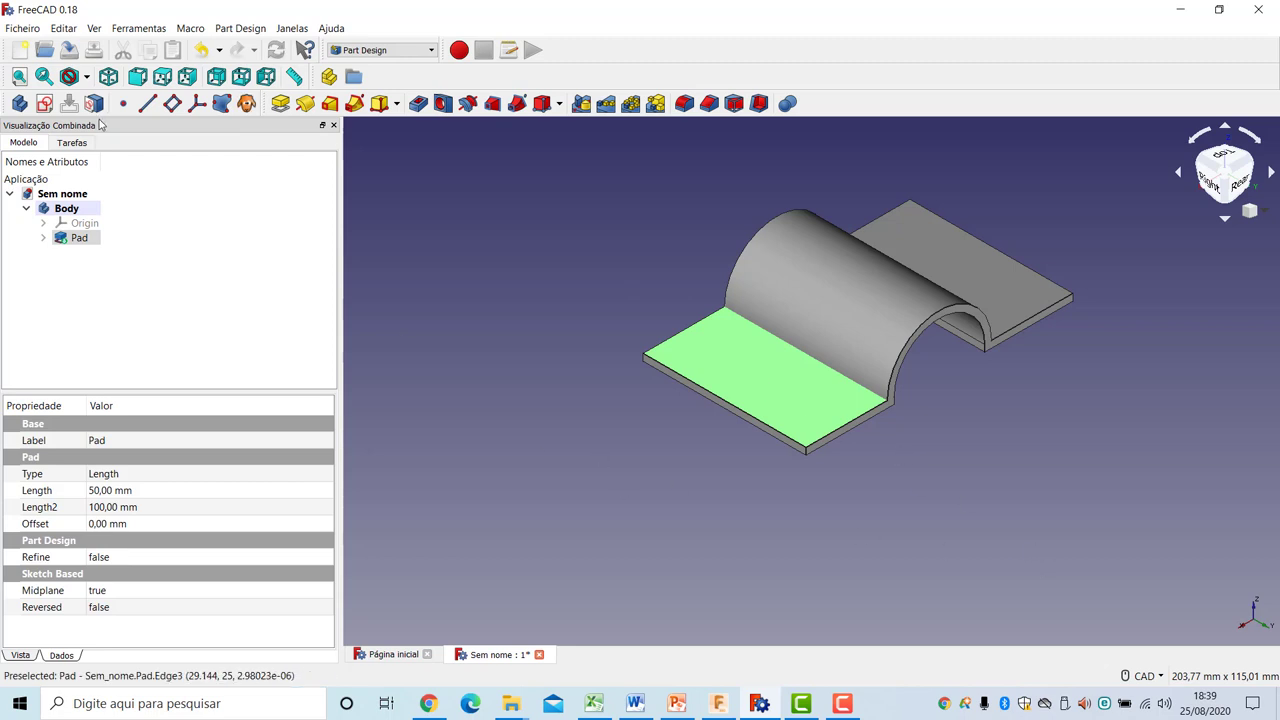
{"action": "left_click", "coordinate": [44, 103]}
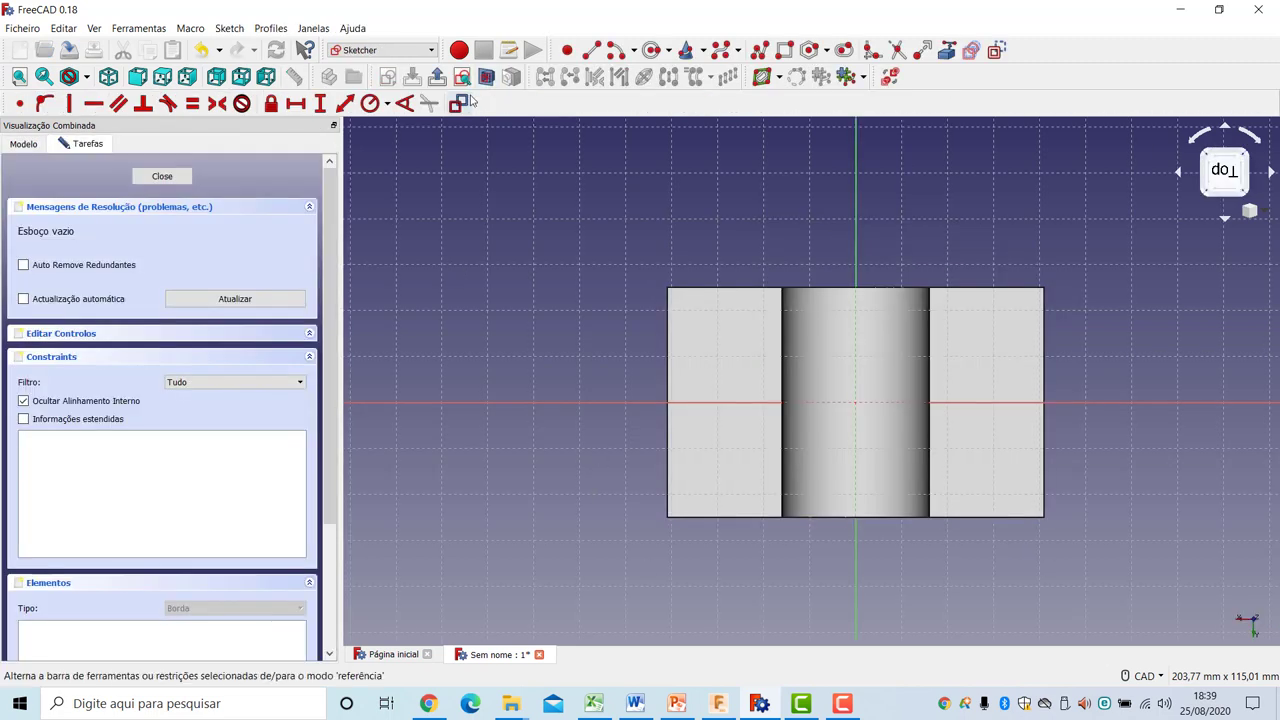
Draw two circles on the foot, one above the other
{"action": "left_click", "coordinate": [651, 50]}
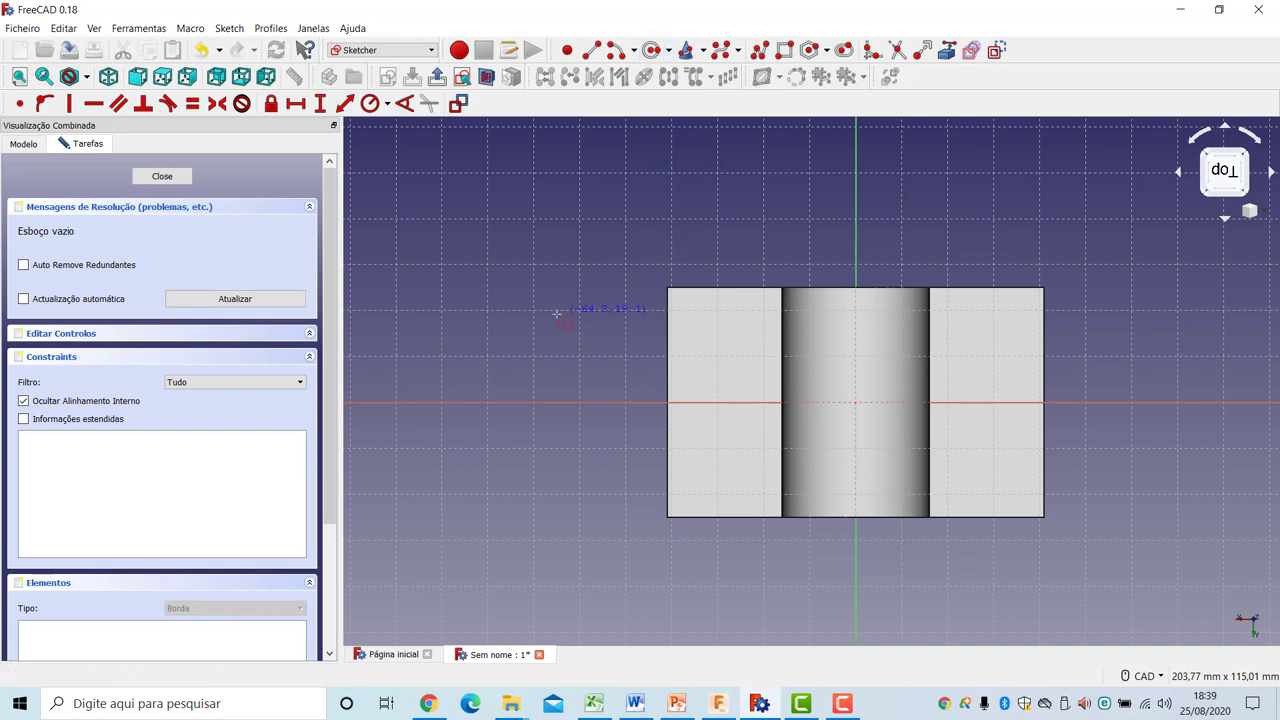
{"action": "left_click", "coordinate": [556, 333]}
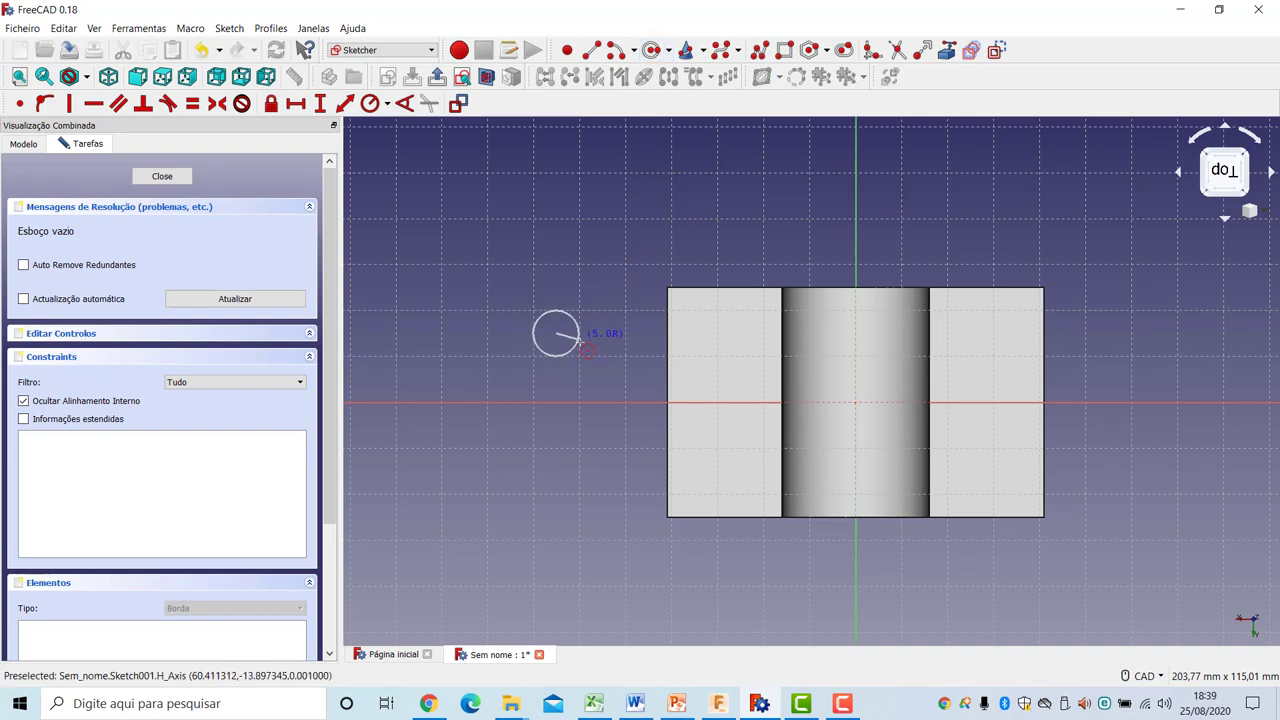
{"action": "left_click", "coordinate": [581, 341]}
{"action": "left_click", "coordinate": [558, 474]}
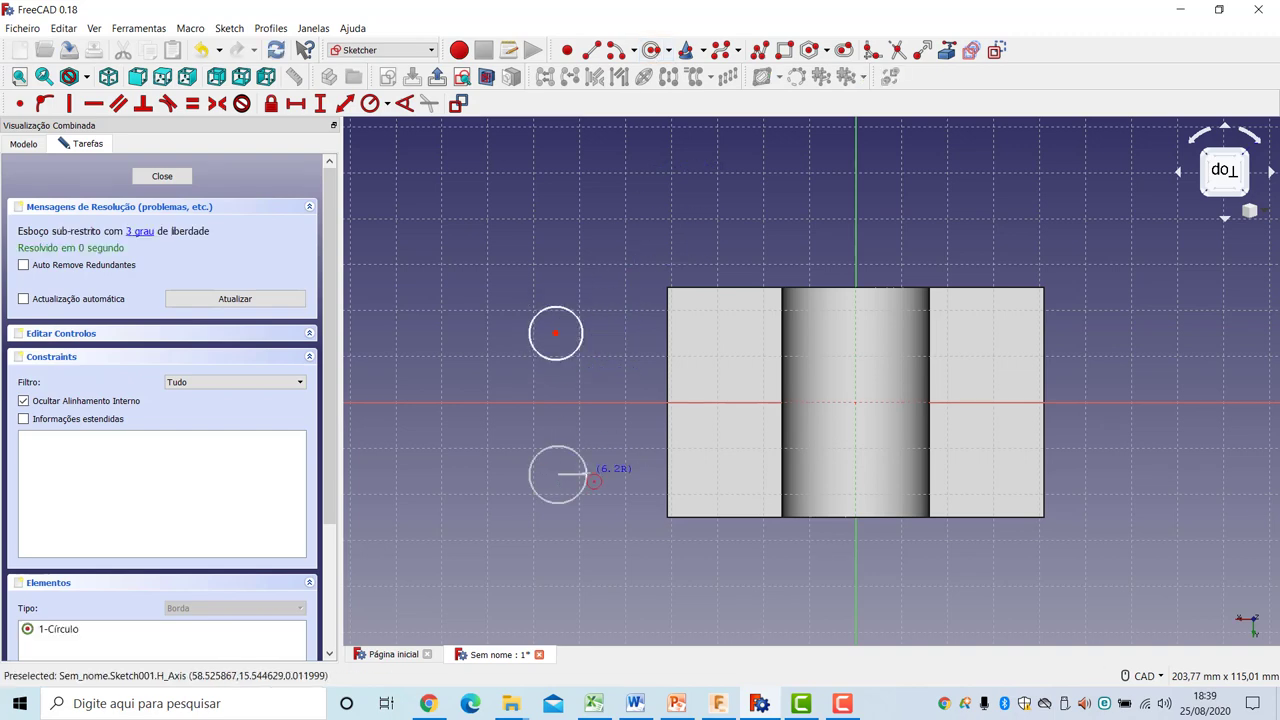
{"action": "left_click", "coordinate": [586, 480]}
{"action": "right_click", "coordinate": [634, 466]}
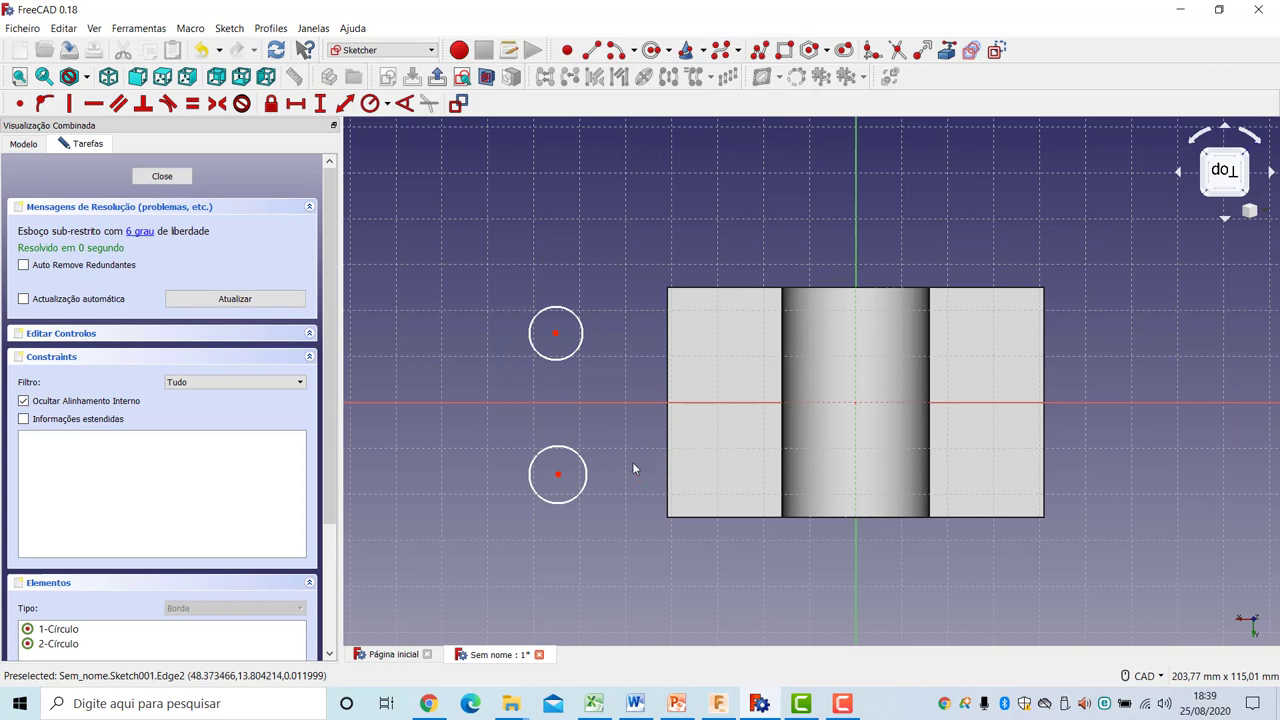
Make the circles equal and their centres symmetric about the horizontal axis
{"action": "left_click", "coordinate": [575, 458]}
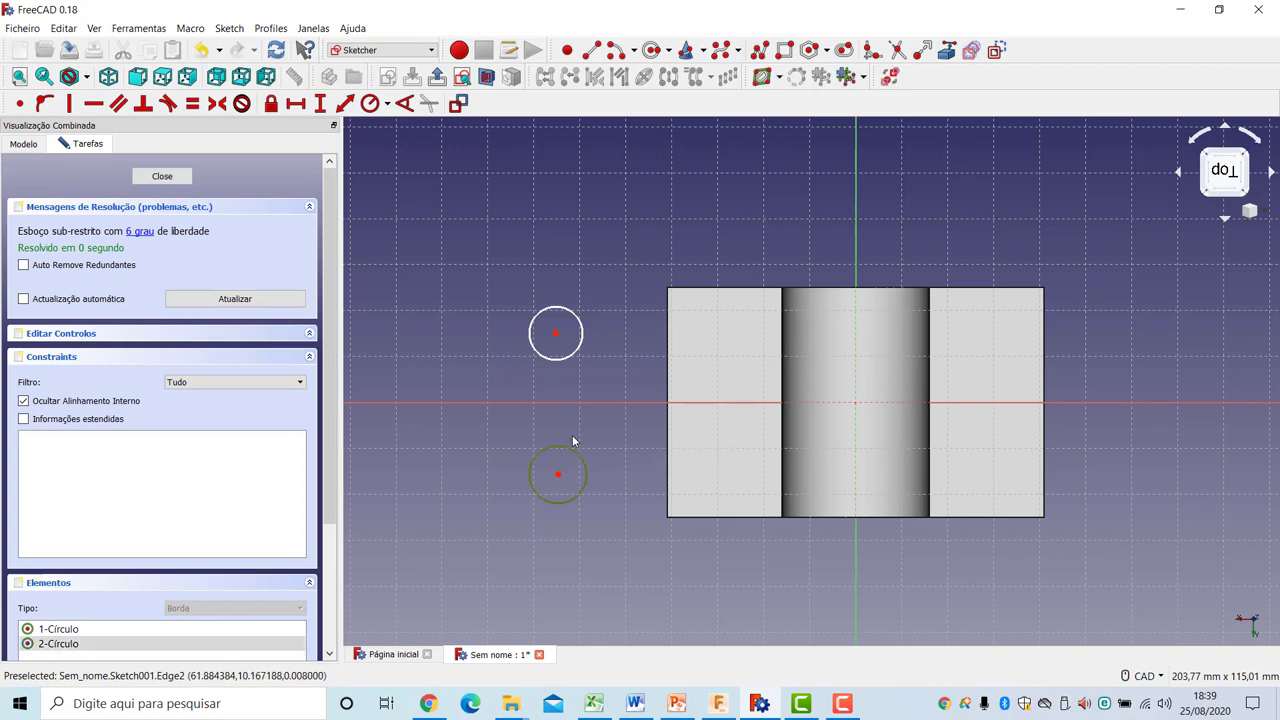
{"action": "left_click", "coordinate": [559, 359]}
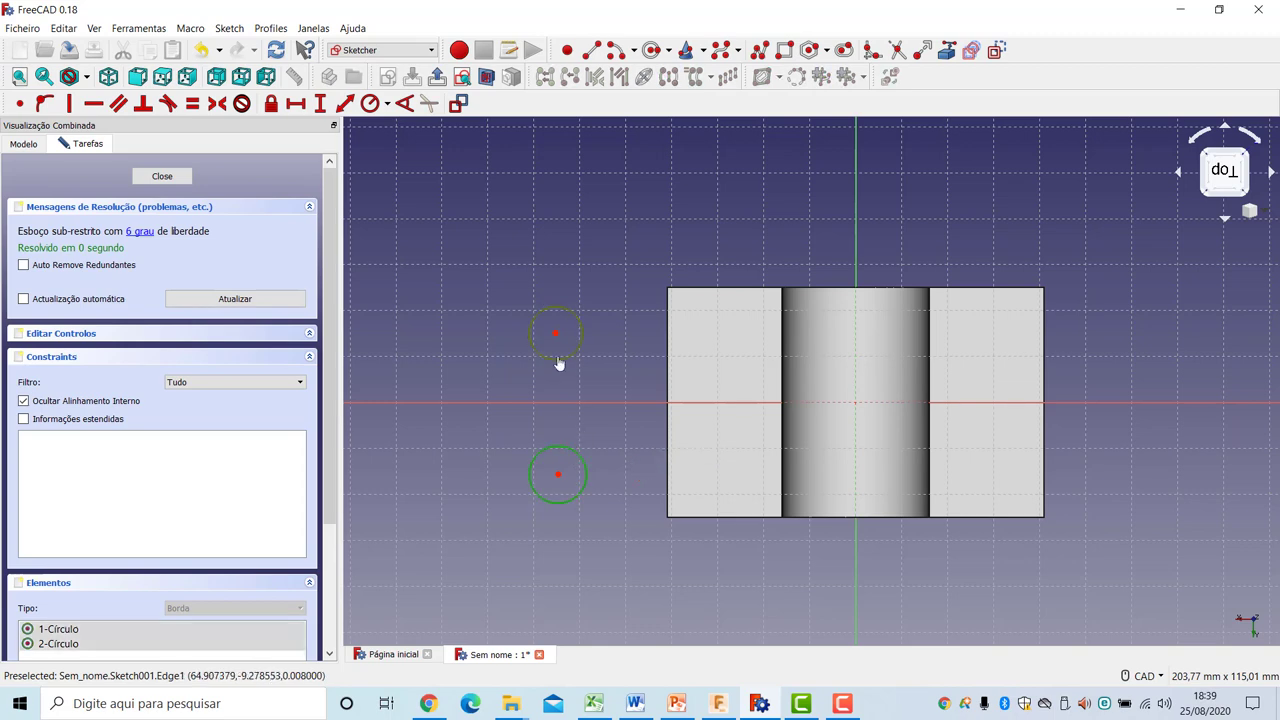
{"action": "left_click", "coordinate": [192, 103]}
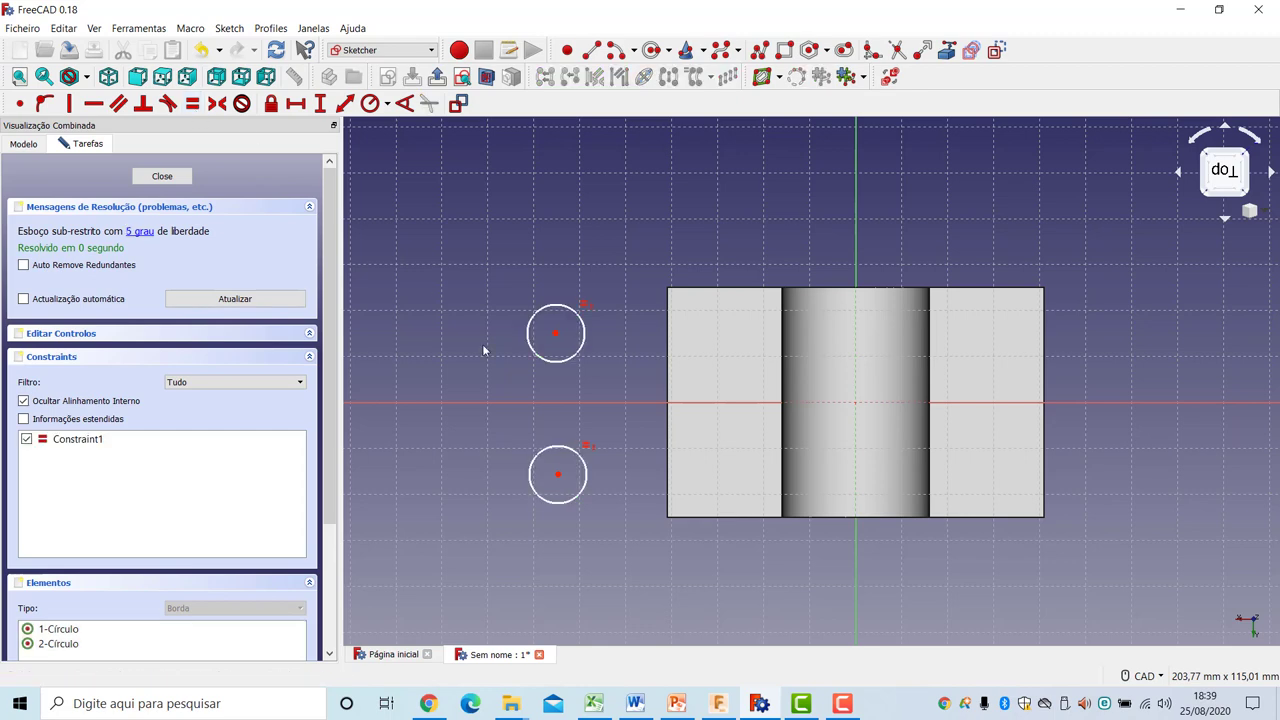
{"action": "left_click", "coordinate": [556, 333]}
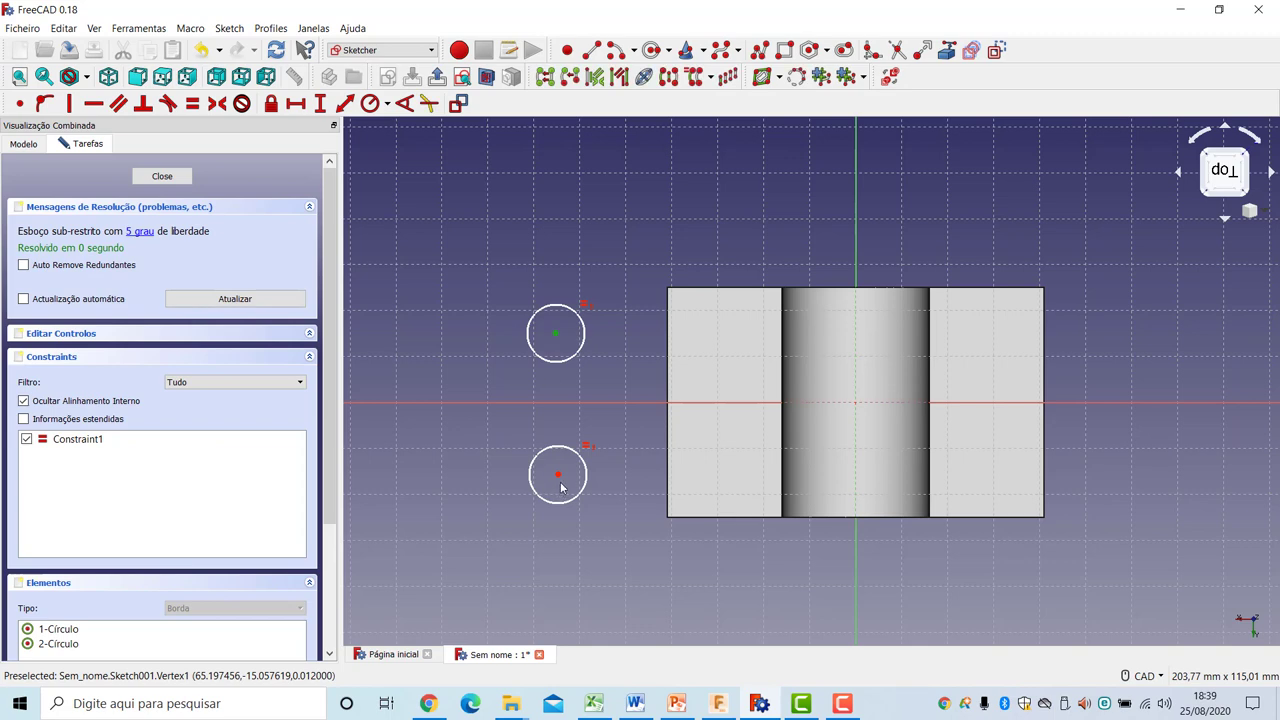
{"action": "left_click", "coordinate": [558, 474]}
{"action": "left_click", "coordinate": [491, 404]}
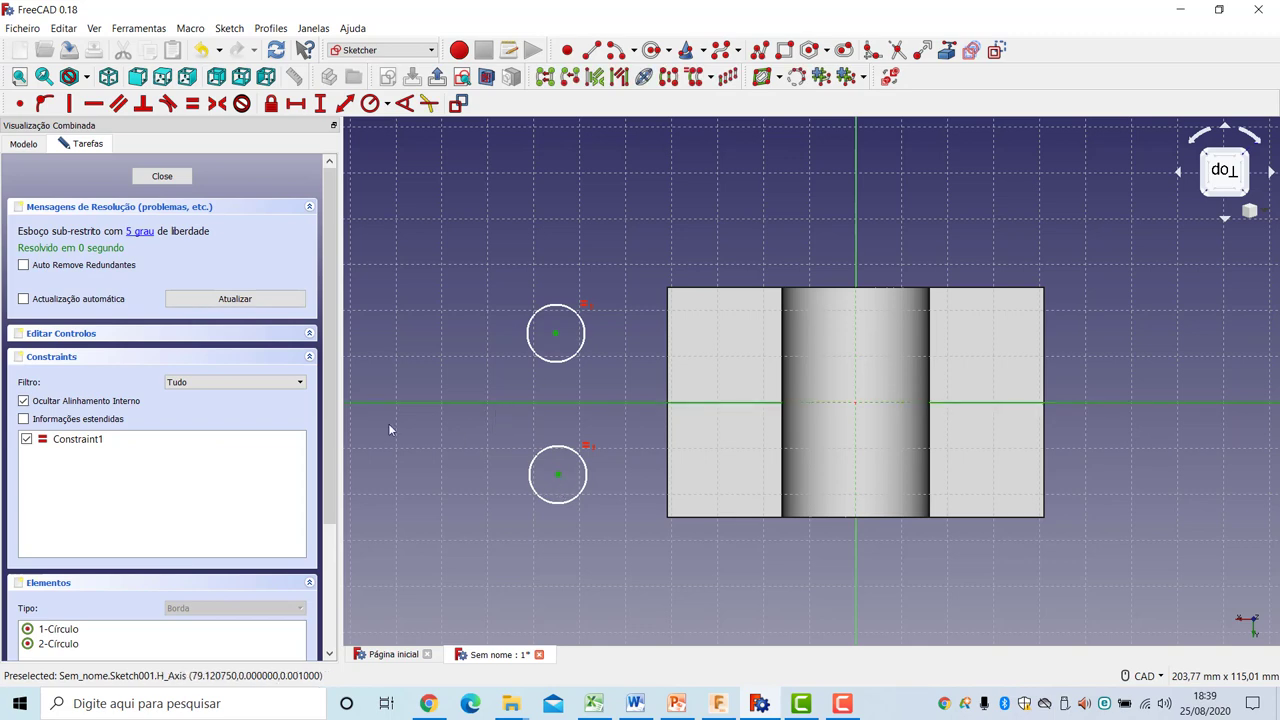
{"action": "left_click", "coordinate": [217, 103]}
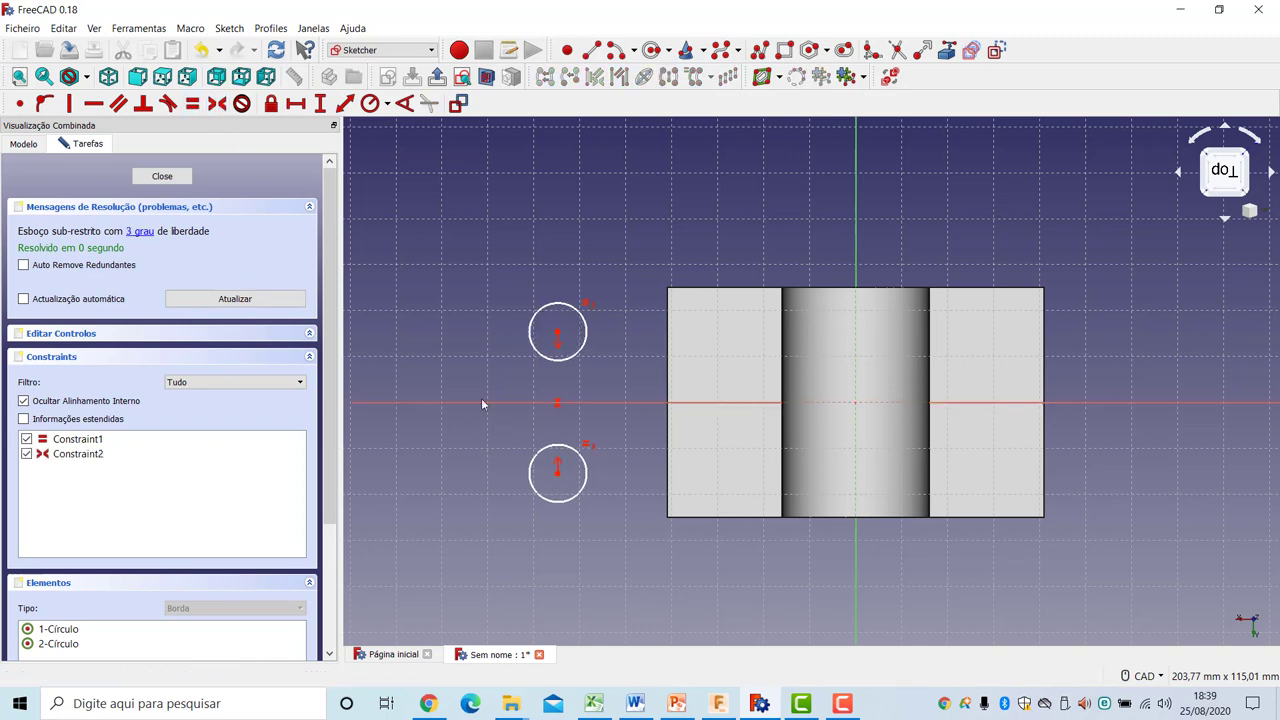
{"action": "mouse_move", "coordinate": [563, 305]}
{"action": "left_mouse_down"}
{"action": "mouse_move", "coordinate": [617, 237]}
{"action": "mouse_move", "coordinate": [560, 291]}
{"action": "mouse_move", "coordinate": [569, 271]}
{"action": "mouse_move", "coordinate": [557, 263]}
{"action": "mouse_move", "coordinate": [465, 330]}
{"action": "mouse_move", "coordinate": [563, 251]}
{"action": "mouse_move", "coordinate": [589, 294]}
{"action": "mouse_move", "coordinate": [560, 277]}
{"action": "mouse_move", "coordinate": [563, 263]}
{"action": "mouse_move", "coordinate": [550, 325]}
{"action": "left_mouse_up"}
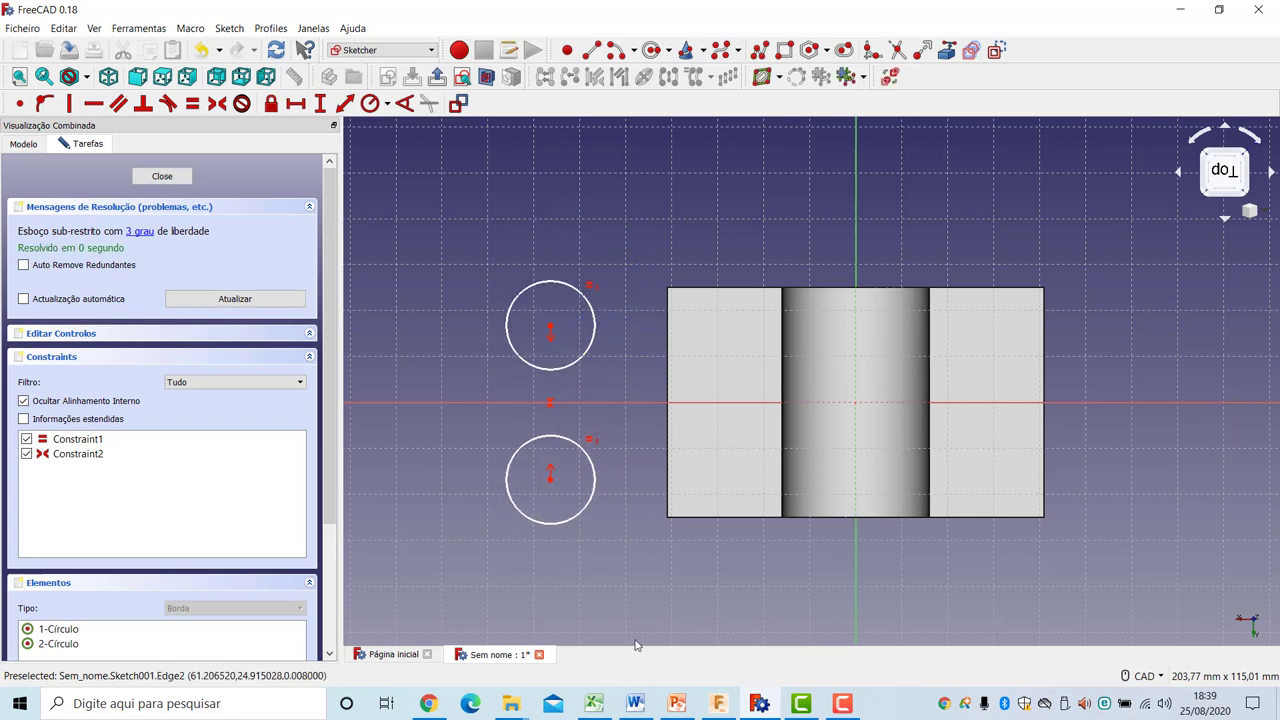
{"action": "left_click", "coordinate": [565, 521]}
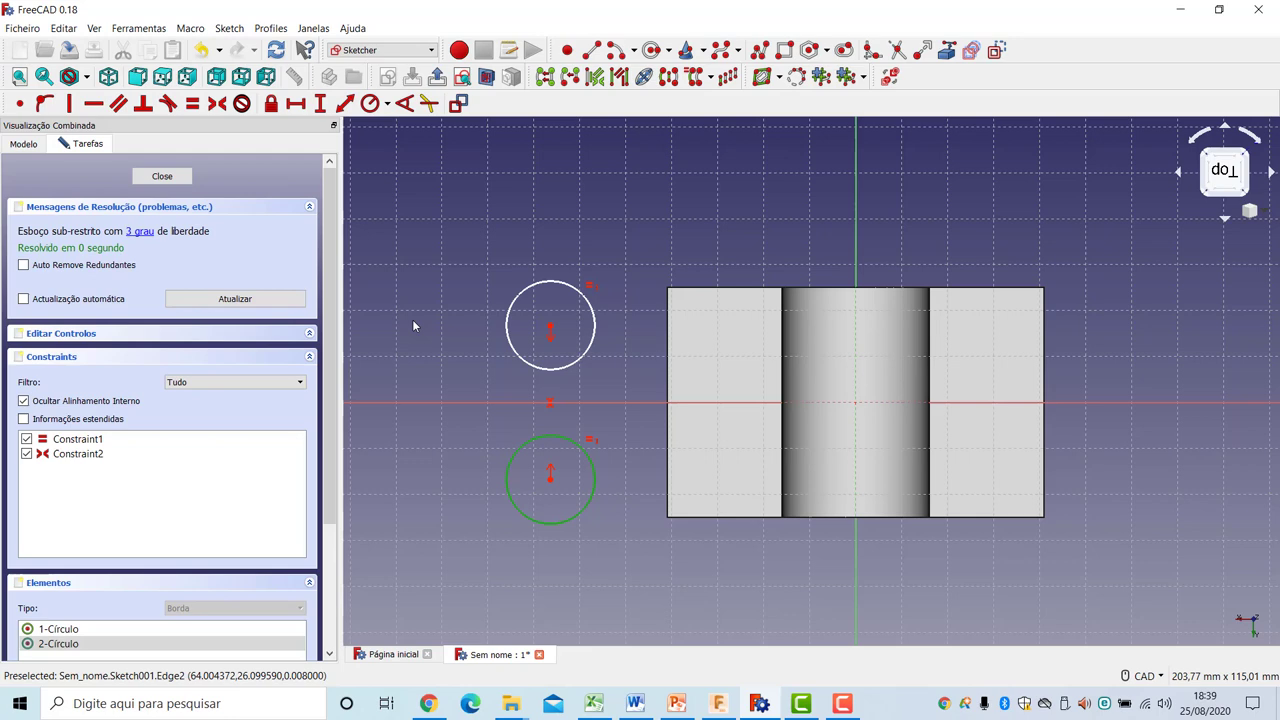
Give the lower circle a 10 mm diameter constraint
{"action": "left_click", "coordinate": [388, 105]}
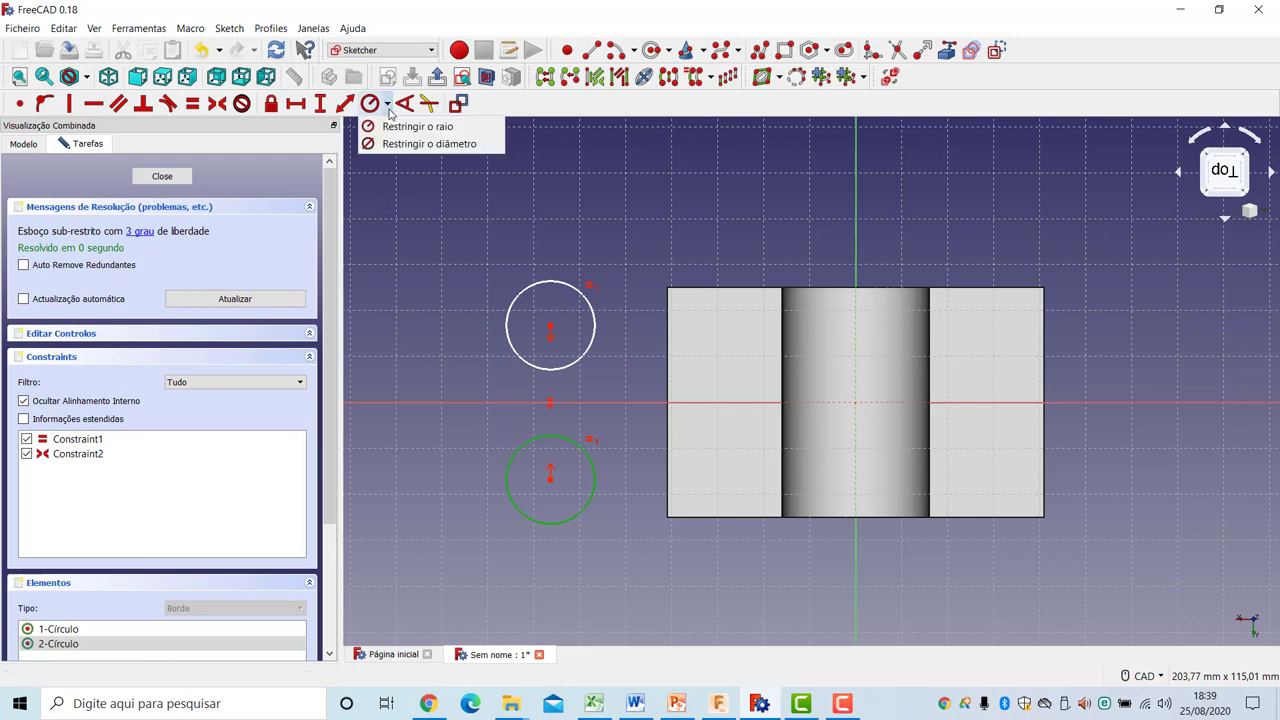
{"action": "left_click", "coordinate": [440, 140]}
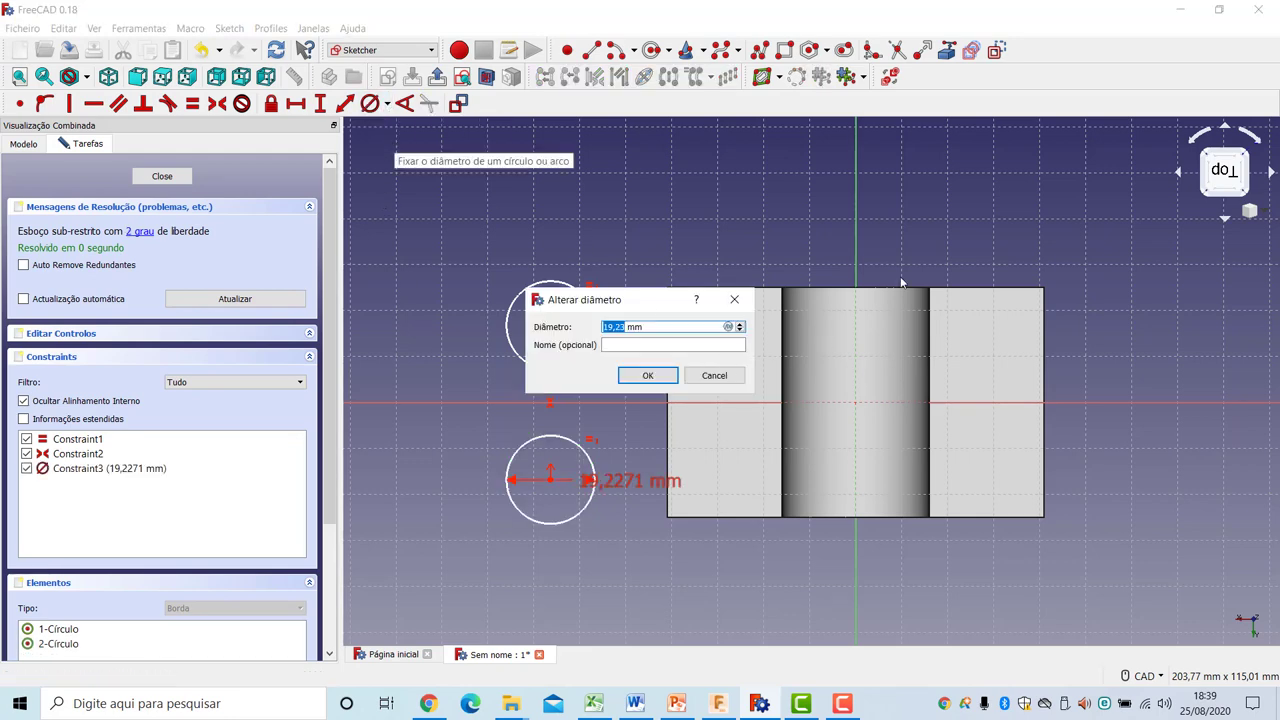
{"action": "type", "text": "10"}
{"action": "key", "text": "Return"}
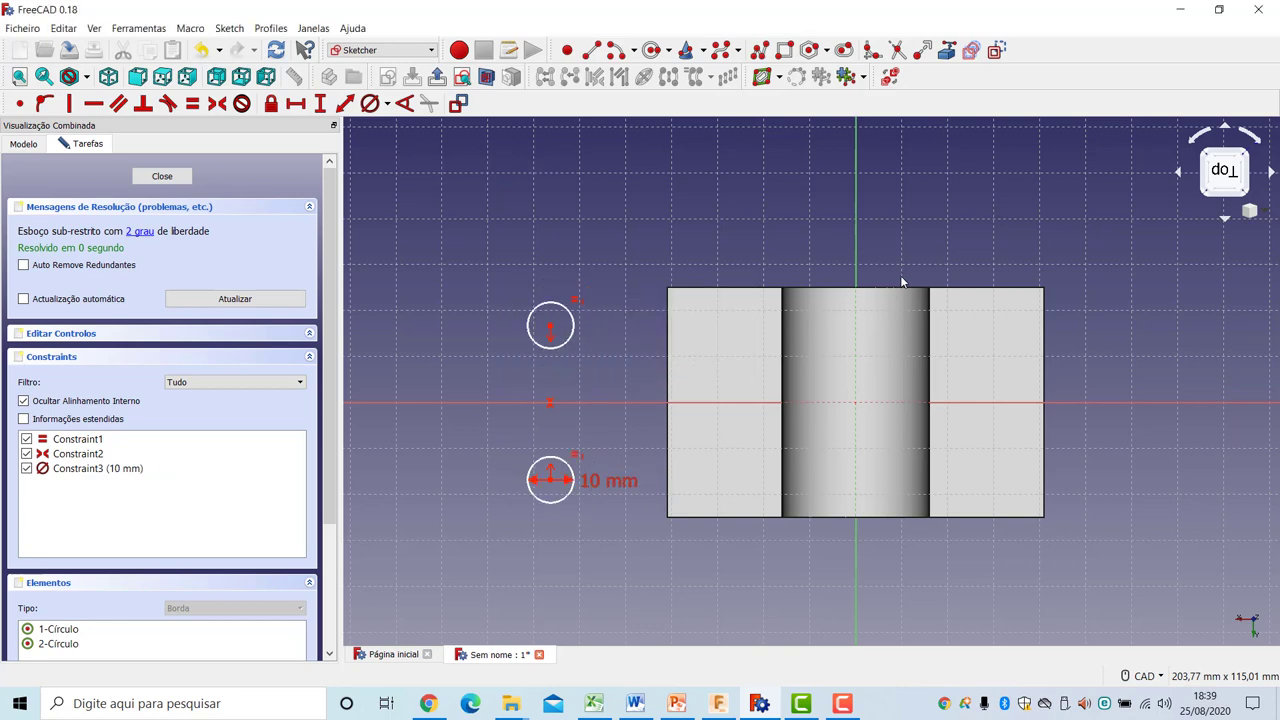
Place the upper circle's centre 15 mm vertically from the horizontal axis
{"action": "left_click", "coordinate": [550, 329]}
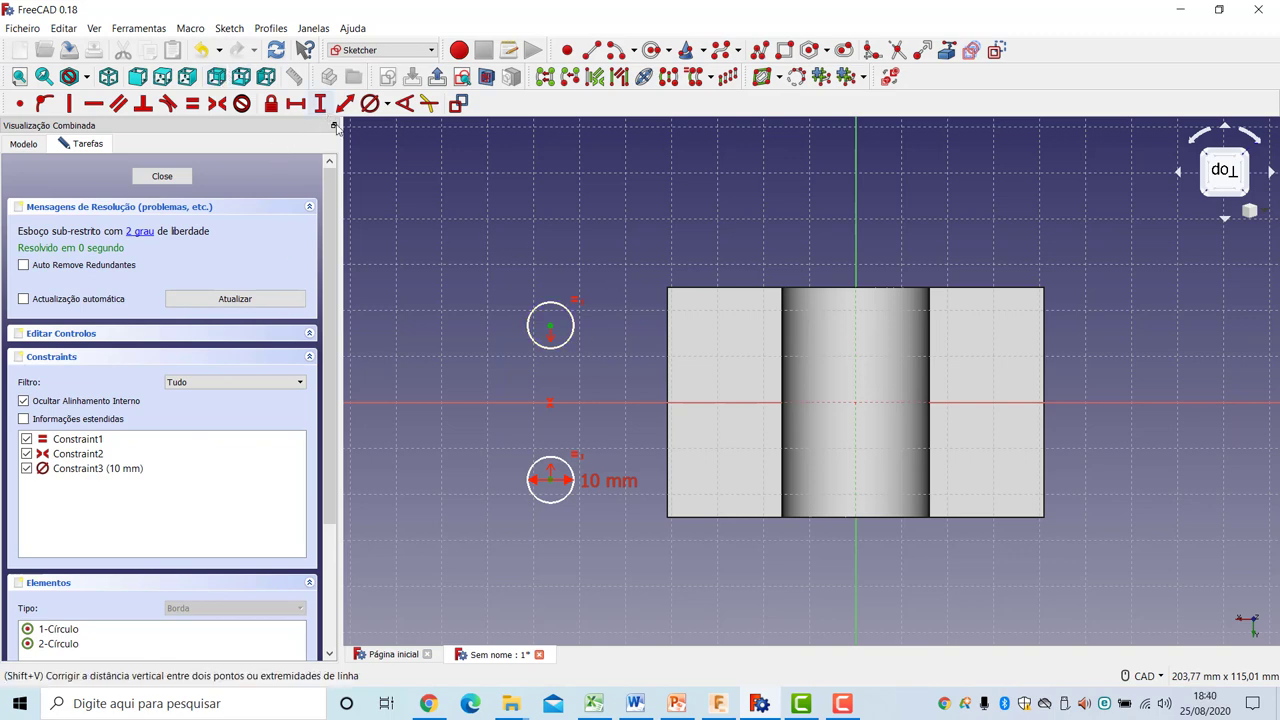
{"action": "left_click", "coordinate": [440, 387]}
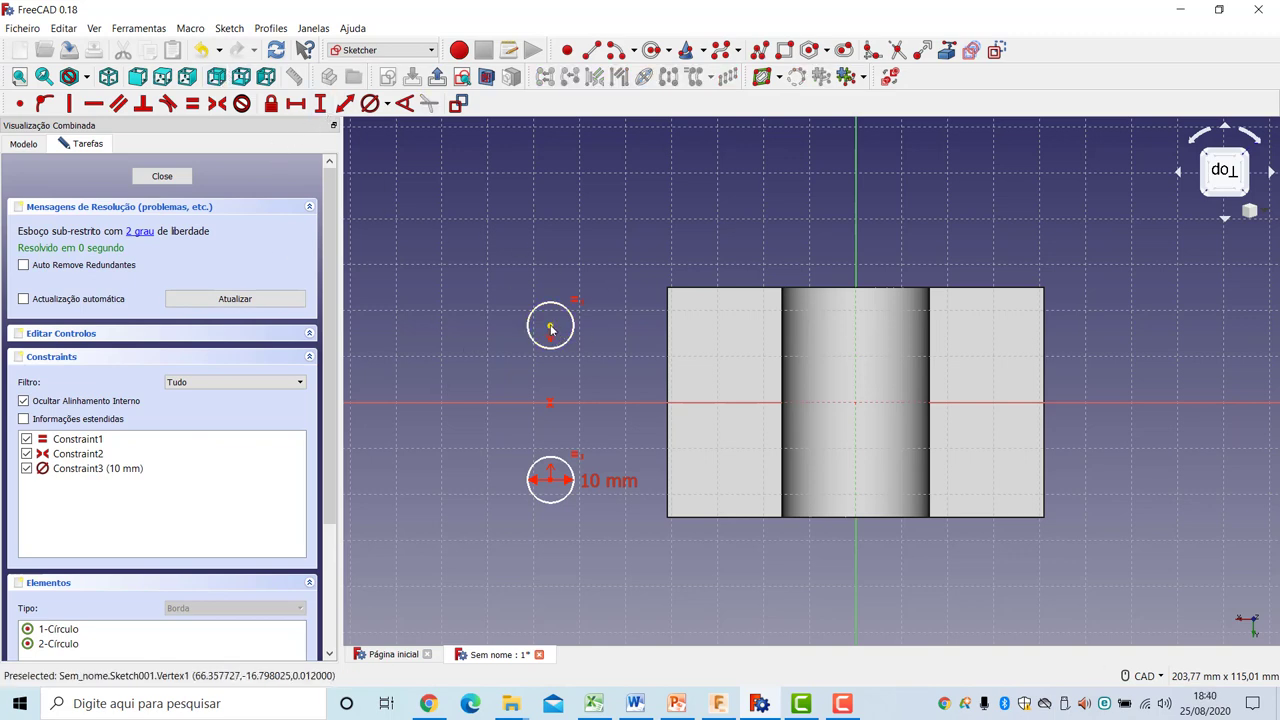
{"action": "left_click", "coordinate": [550, 329]}
{"action": "left_click", "coordinate": [509, 403]}
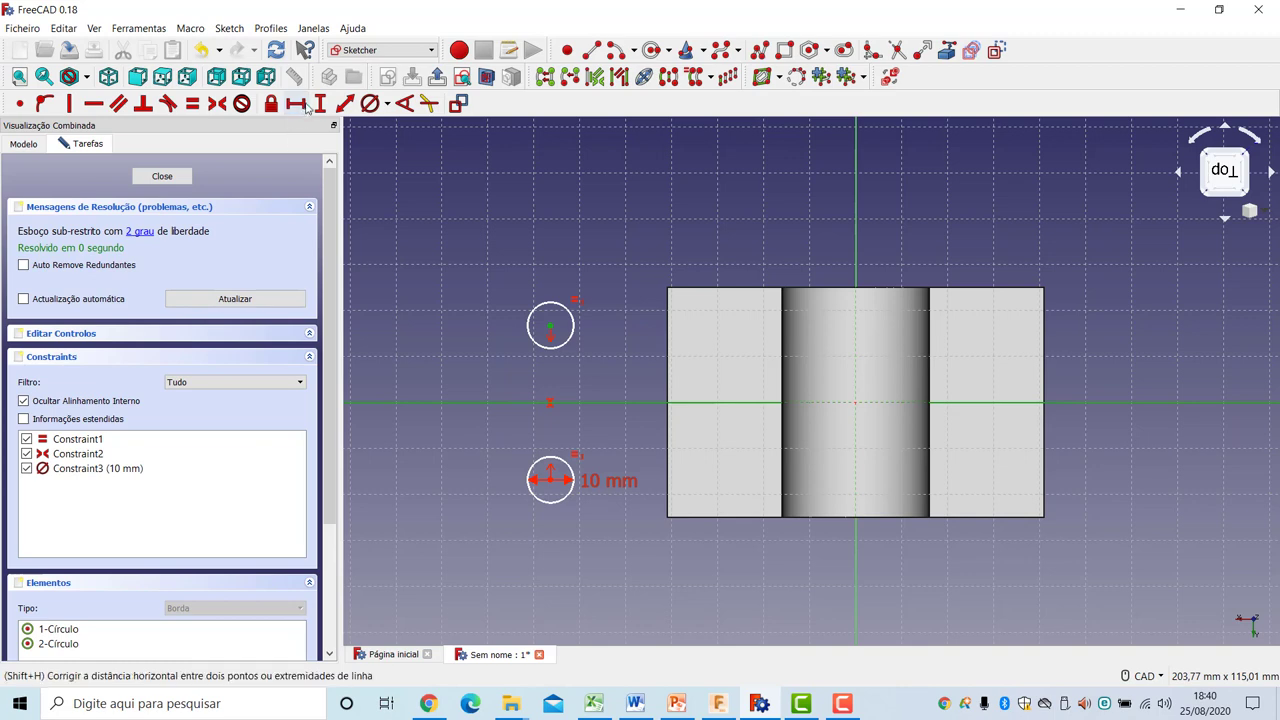
{"action": "left_click", "coordinate": [319, 103]}
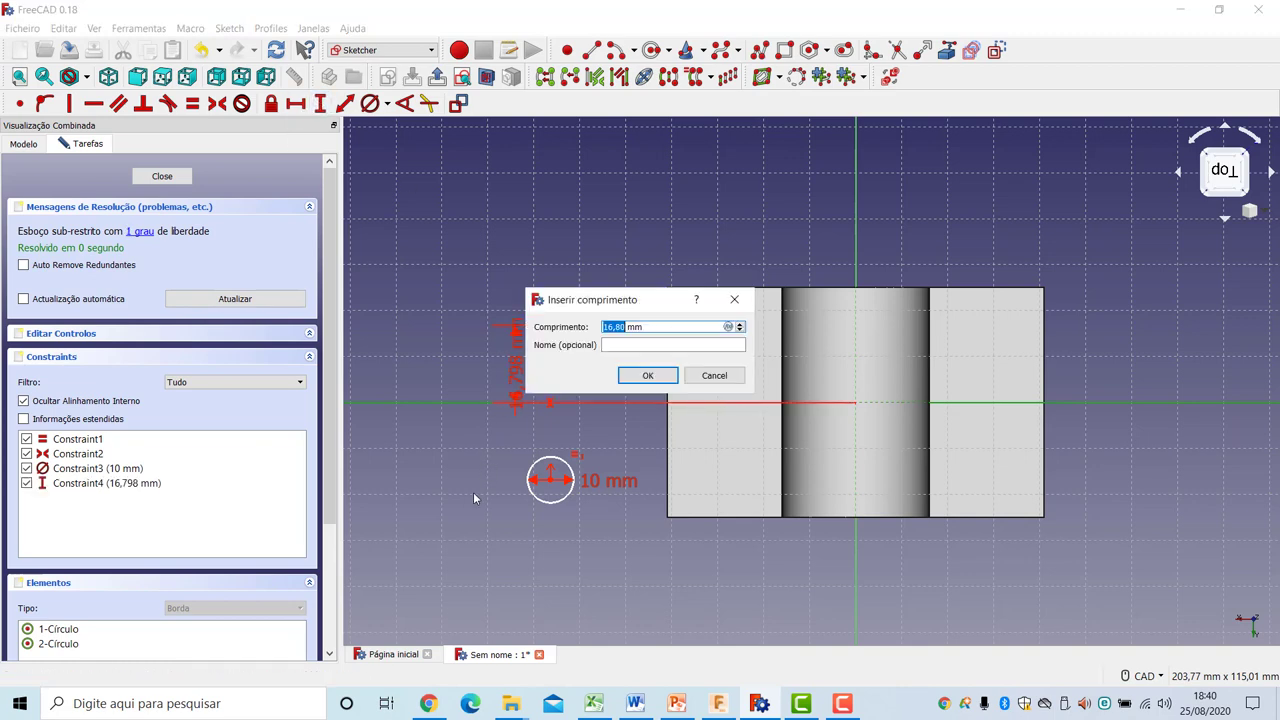
{"action": "type", "text": "15"}
{"action": "key", "text": "Return"}
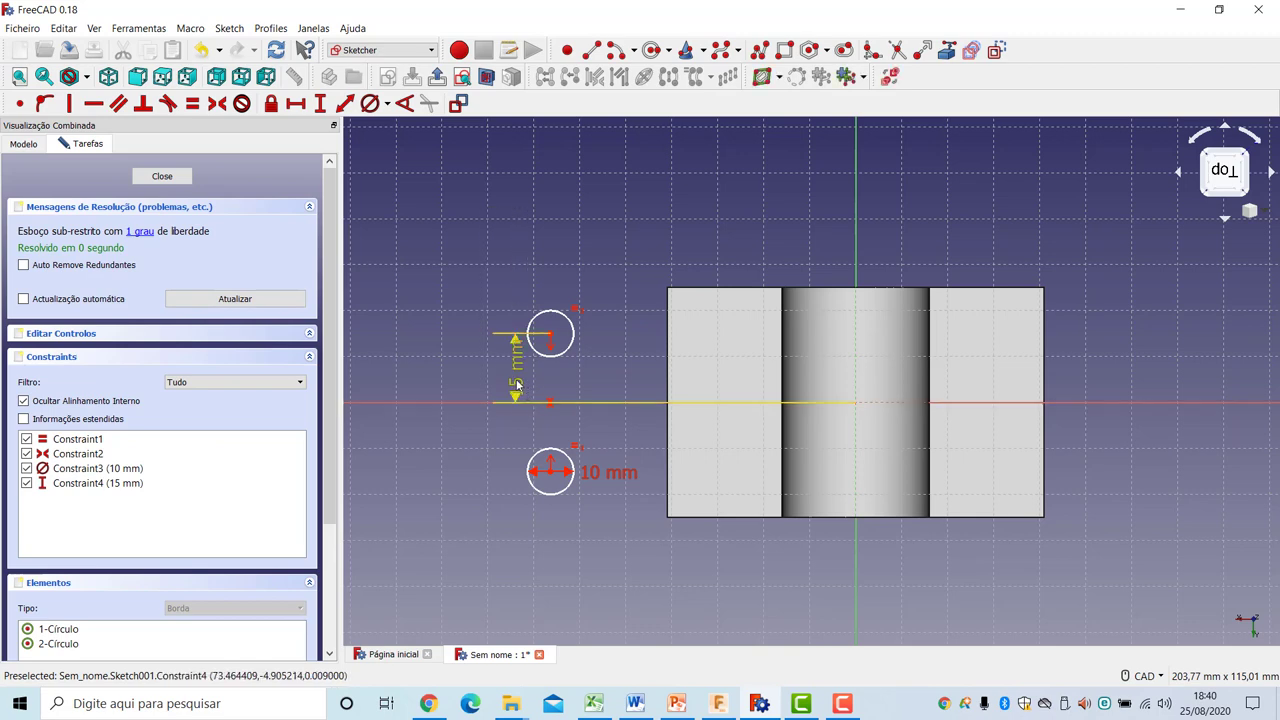
{"action": "left_click_drag", "start_coordinate": [516, 385], "coordinate": [465, 232]}
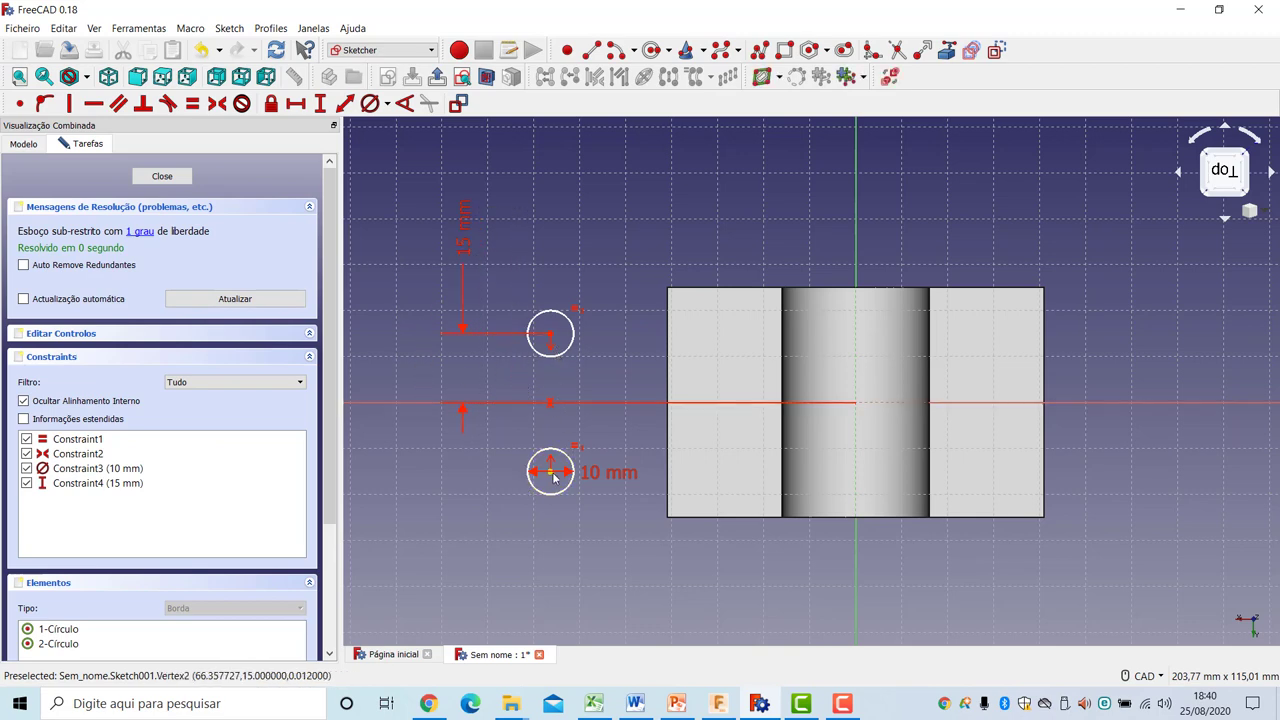
Set the upper circle's centre 30 mm horizontally from the vertical axis
{"action": "left_click", "coordinate": [550, 334]}
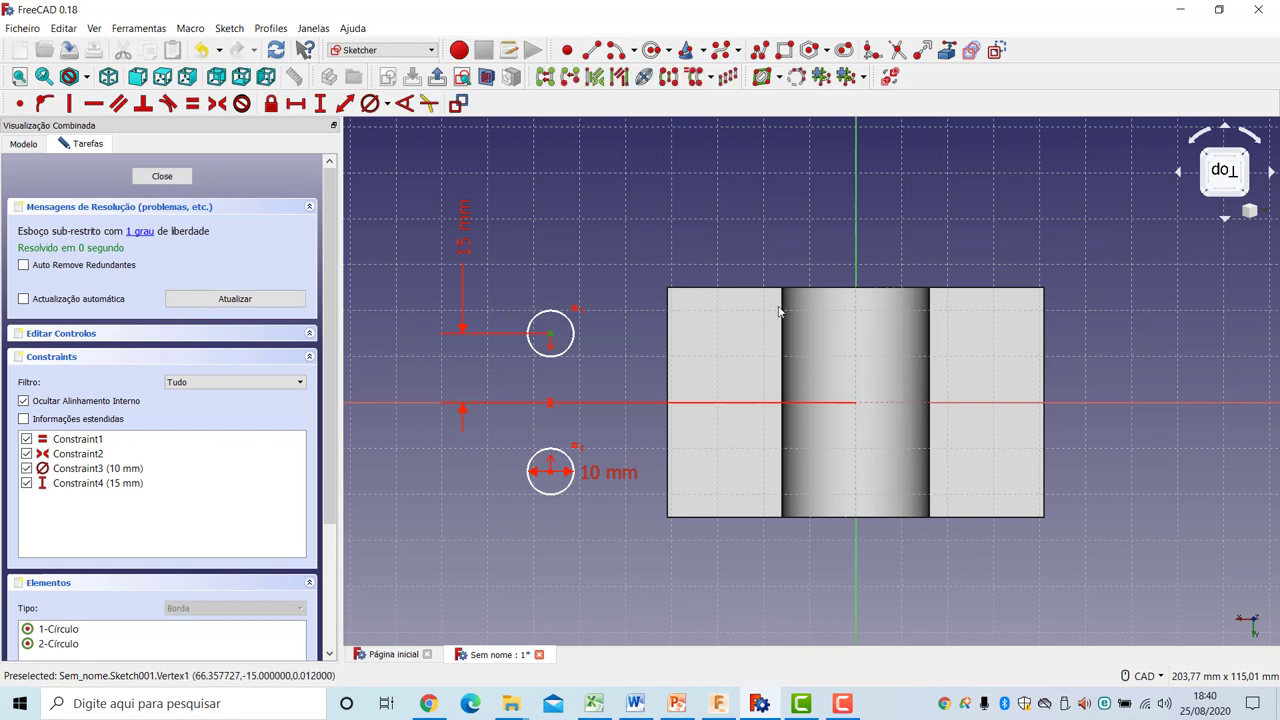
{"action": "left_click", "coordinate": [856, 277]}
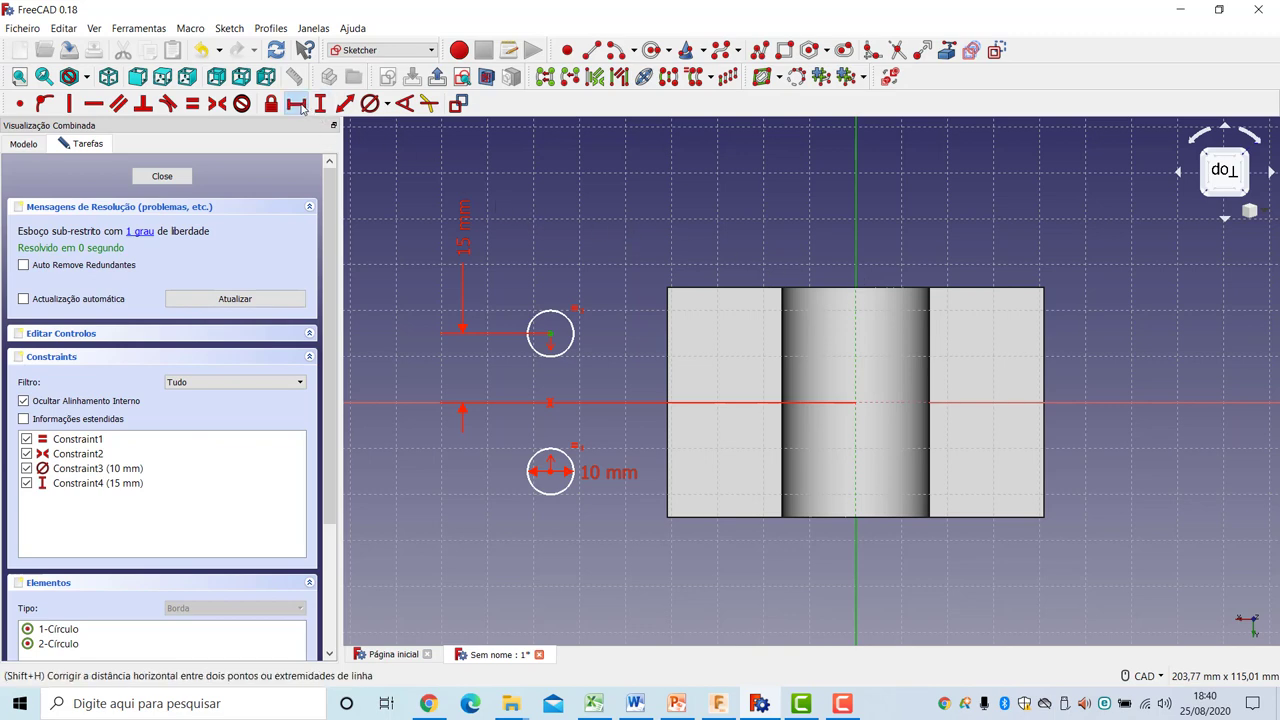
{"action": "left_click", "coordinate": [296, 104]}
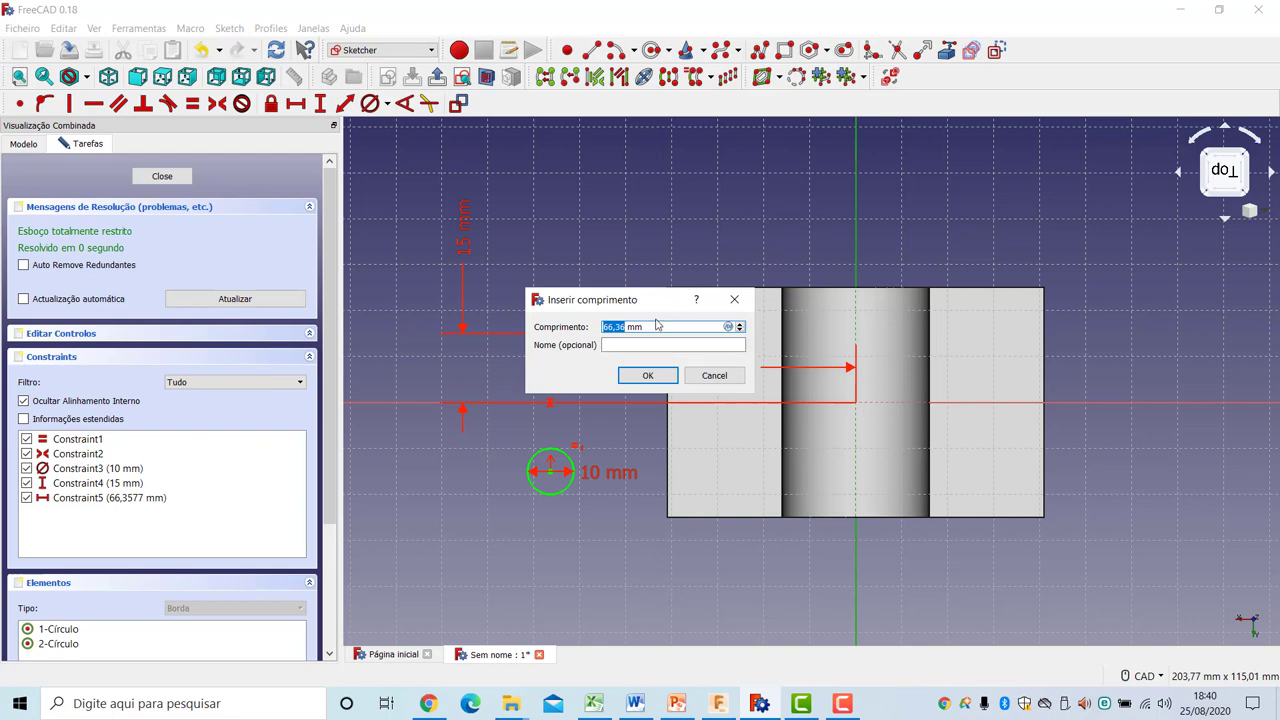
{"action": "type", "text": "3"}
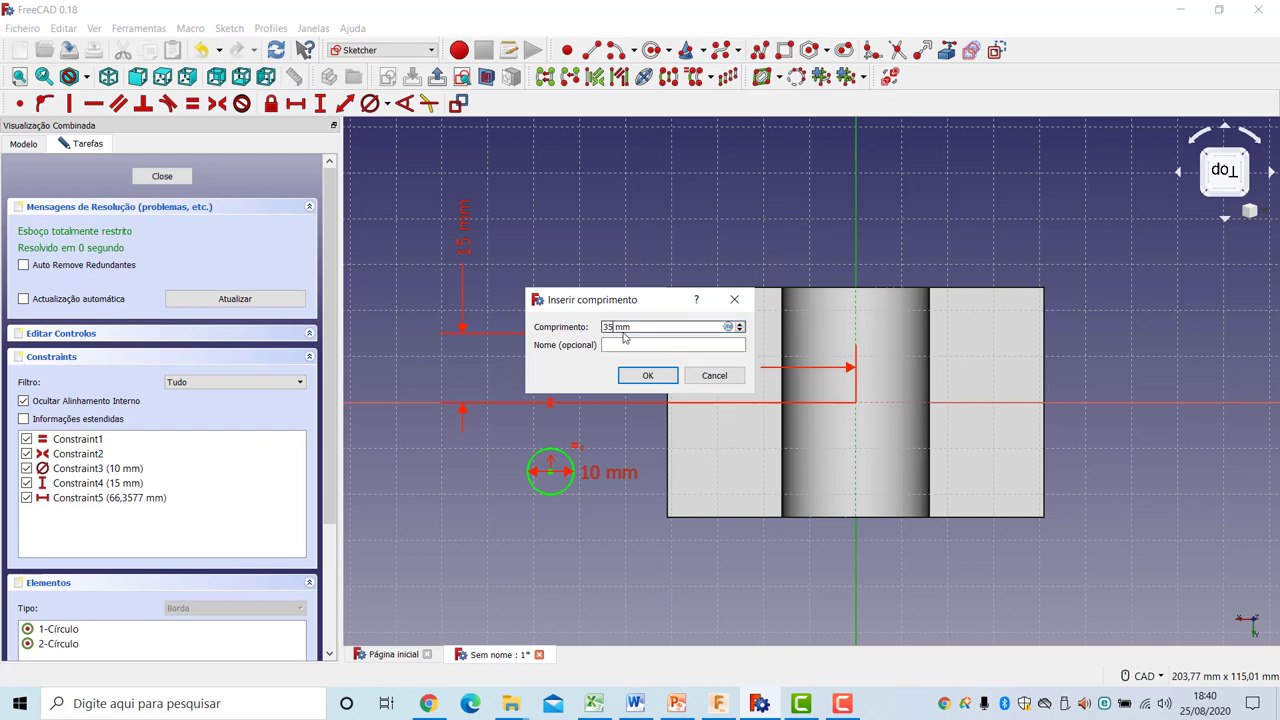
{"action": "left_click", "coordinate": [646, 375]}
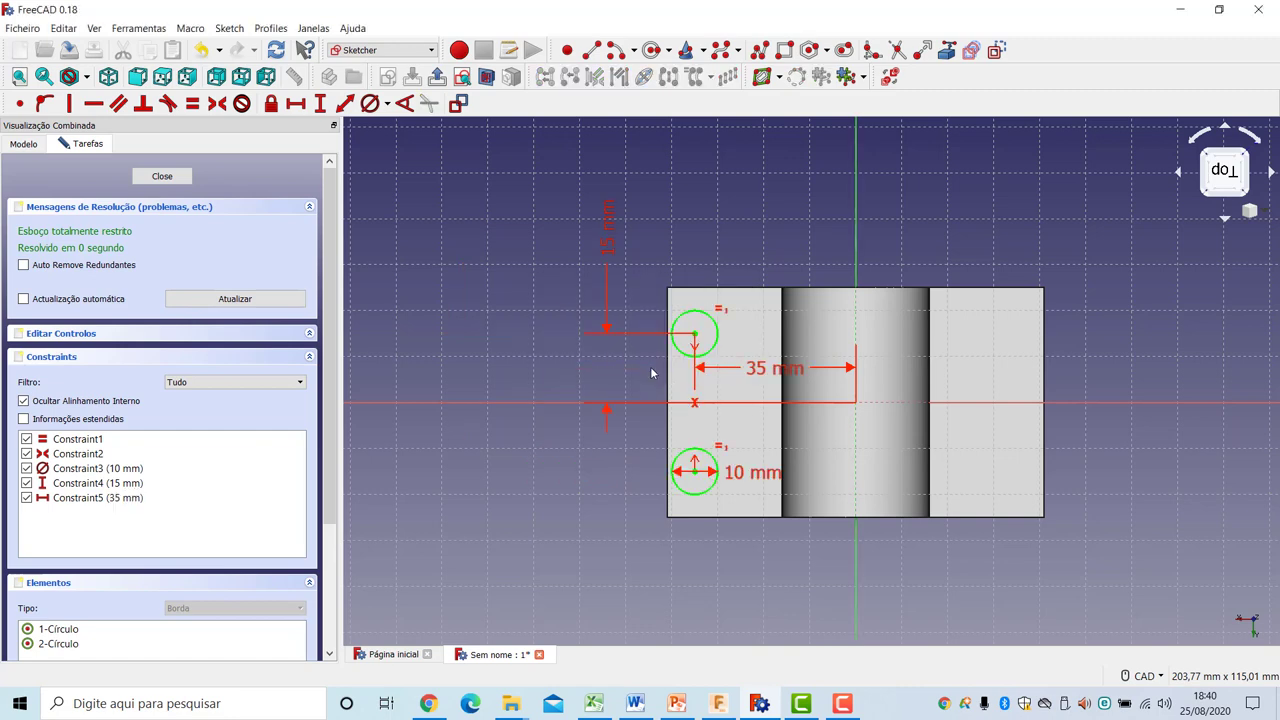
{"action": "double_click", "coordinate": [757, 369]}
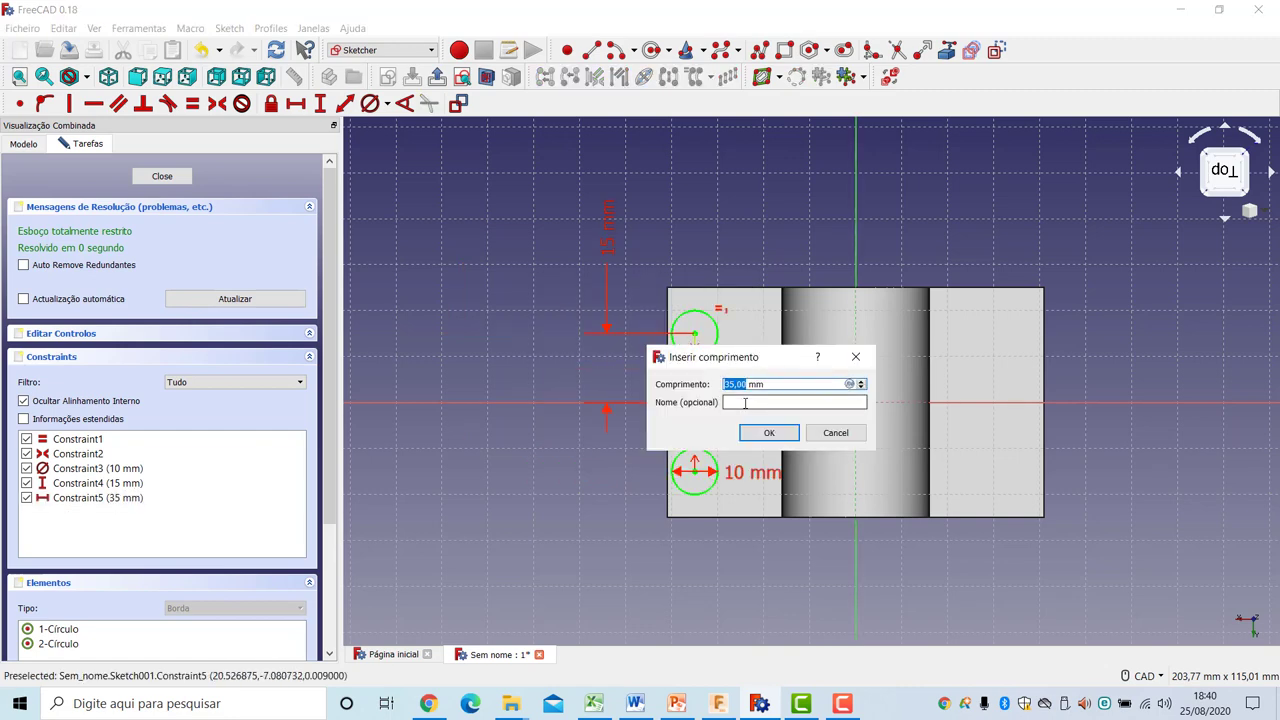
{"action": "type", "text": "30"}
{"action": "key", "text": "Return"}
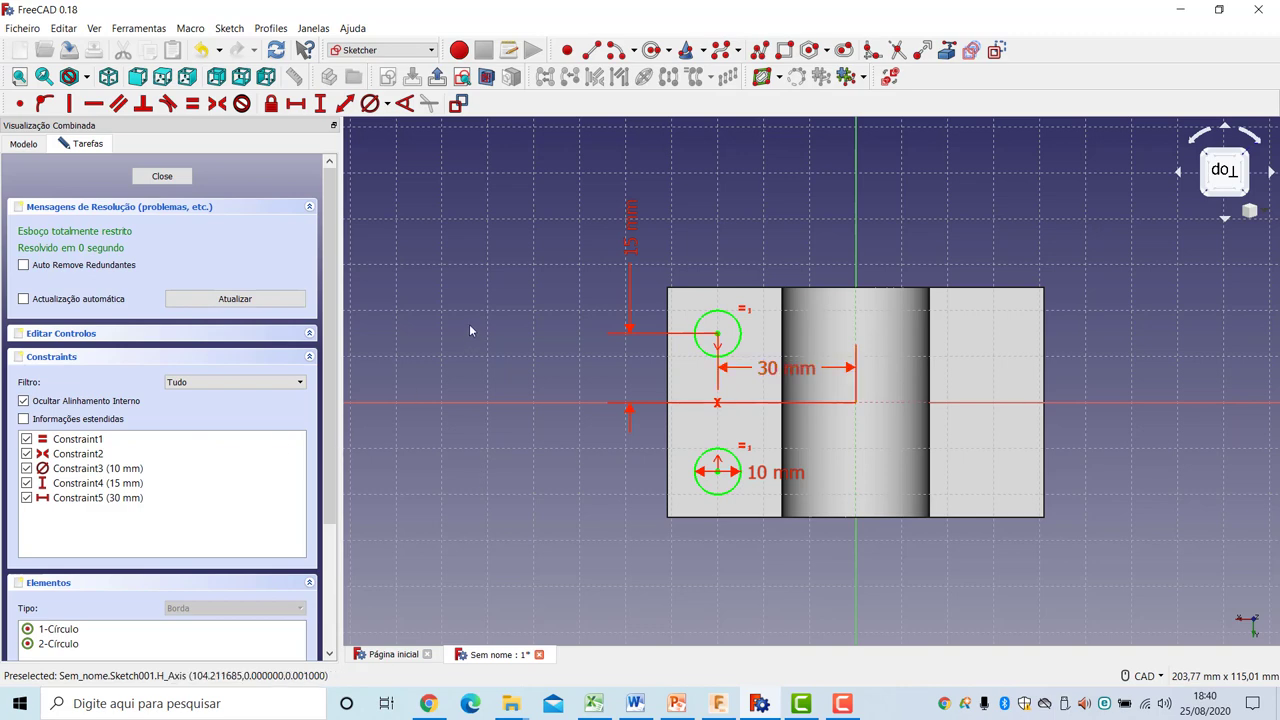
Close the sketch, try padding its circles into cylinders, then cancel the Pad
{"action": "left_click", "coordinate": [166, 187]}
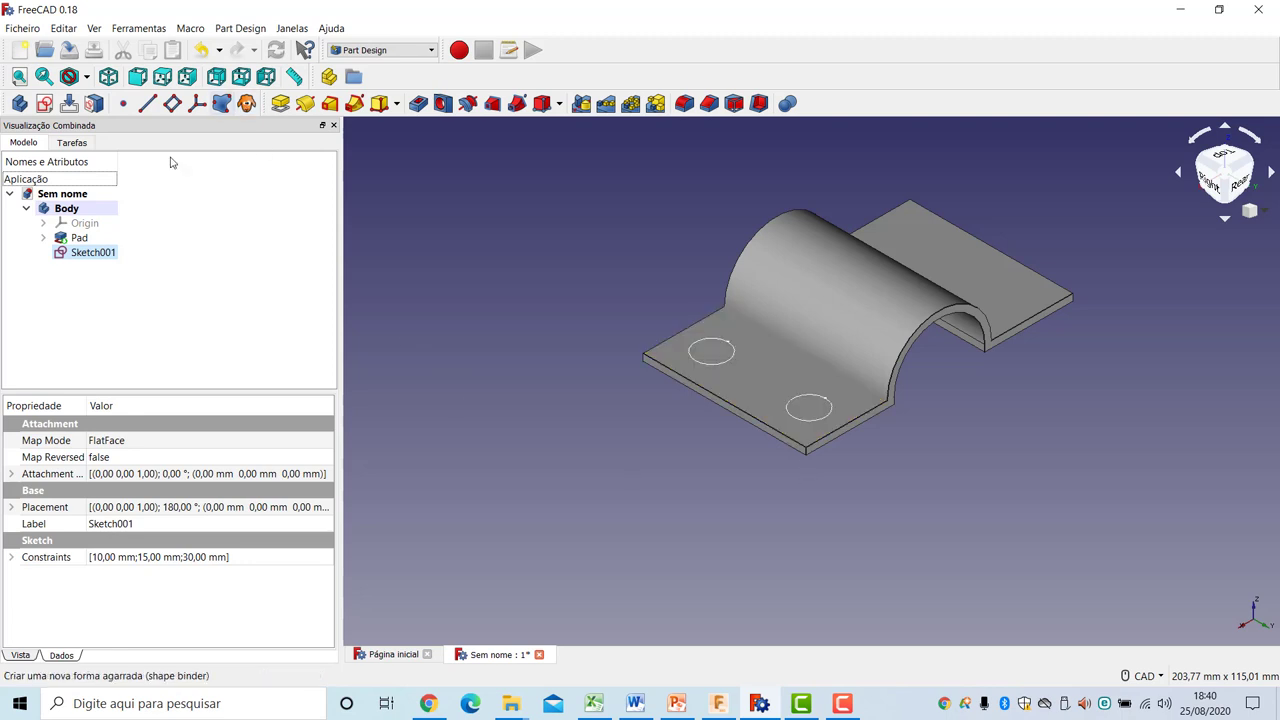
{"action": "left_click", "coordinate": [280, 103]}
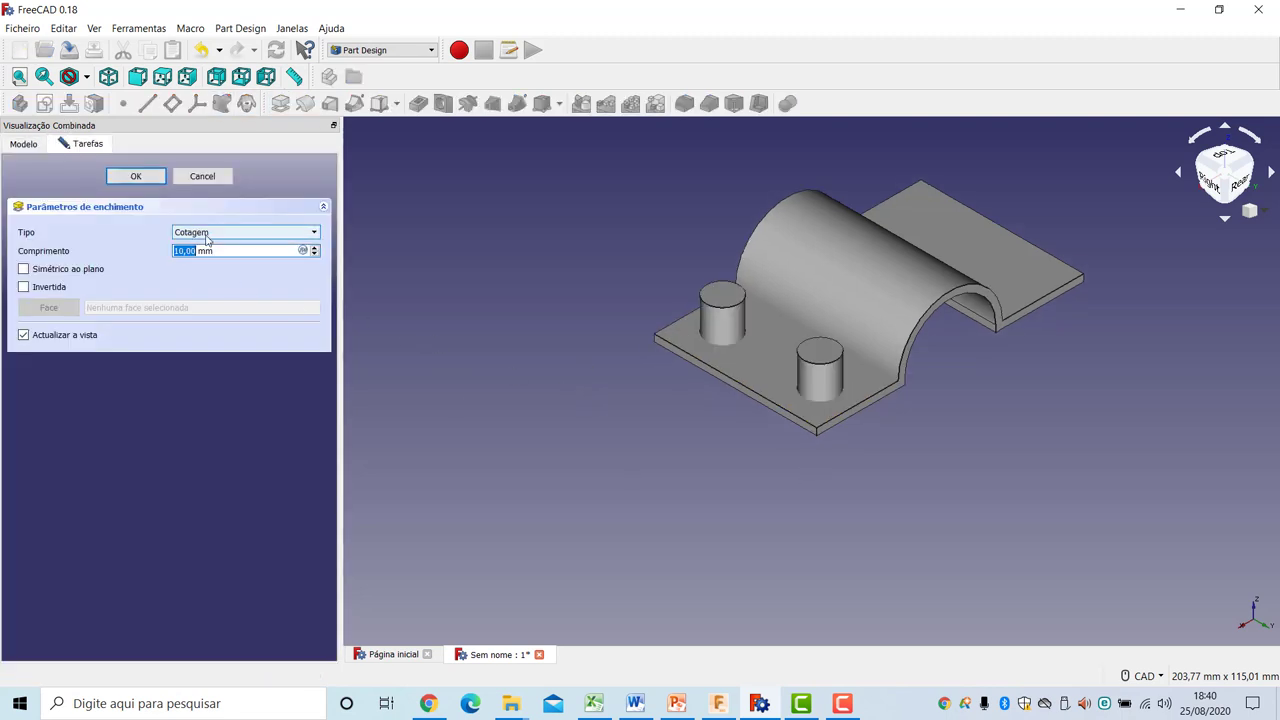
{"action": "left_click", "coordinate": [714, 322]}
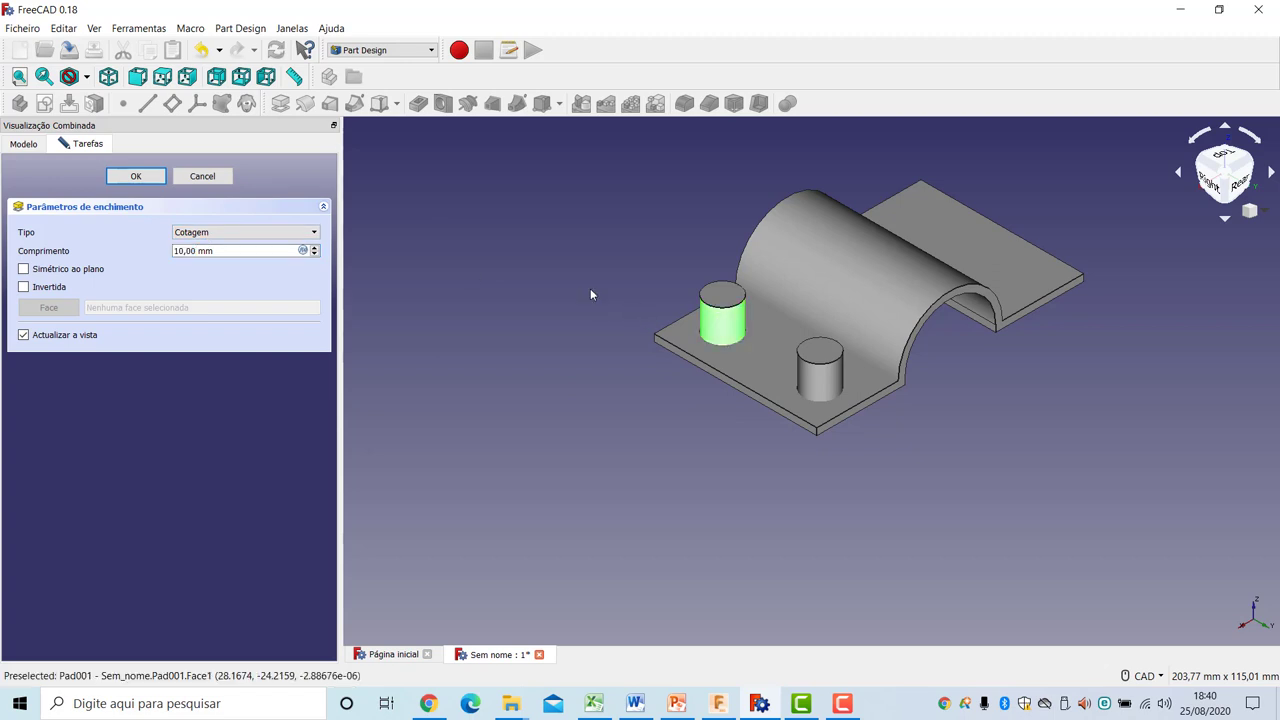
{"action": "left_click", "coordinate": [202, 176]}
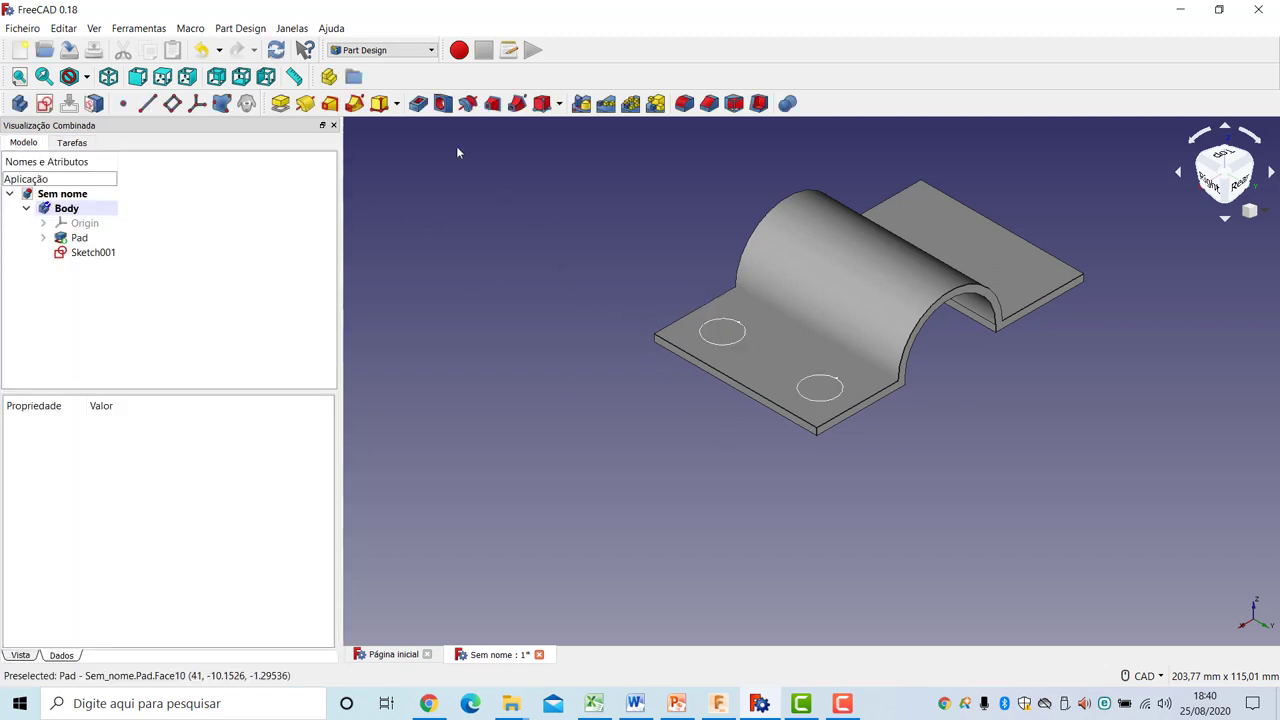
Pocket Sketch001's two 10 mm circles through the left foot using the chosen depth type
{"action": "left_click", "coordinate": [418, 103]}
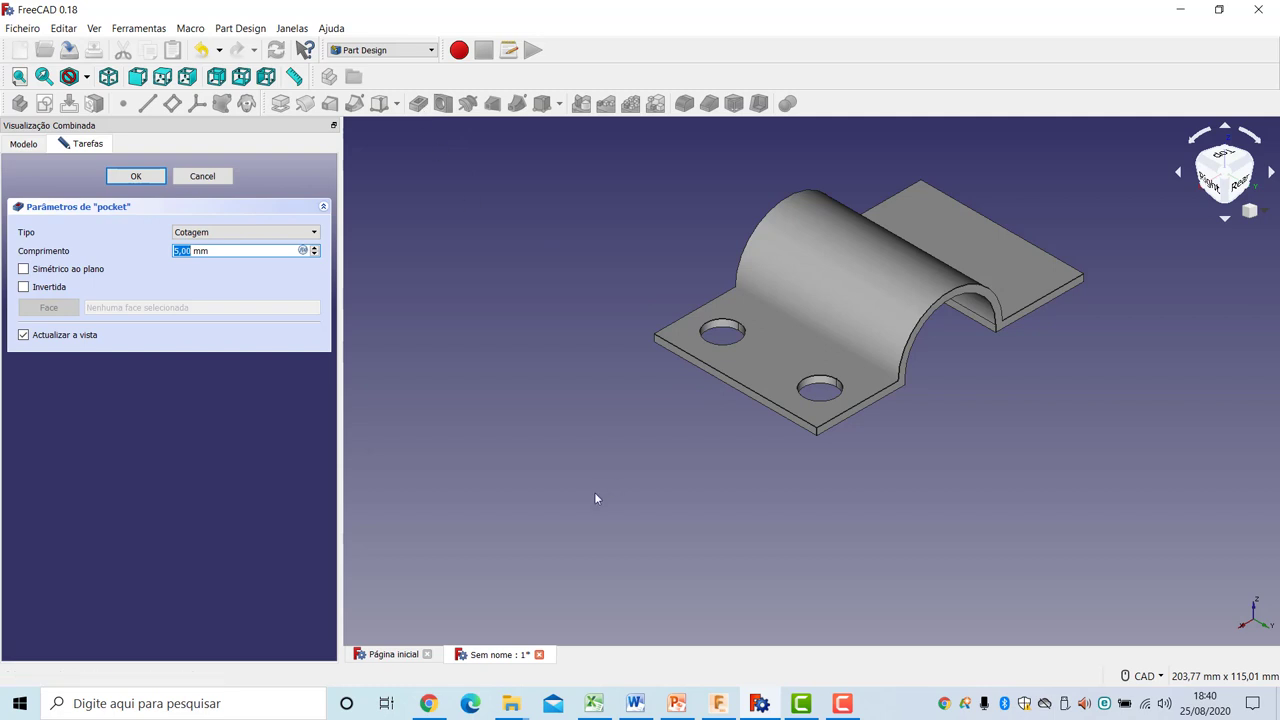
{"action": "left_click", "coordinate": [190, 233]}
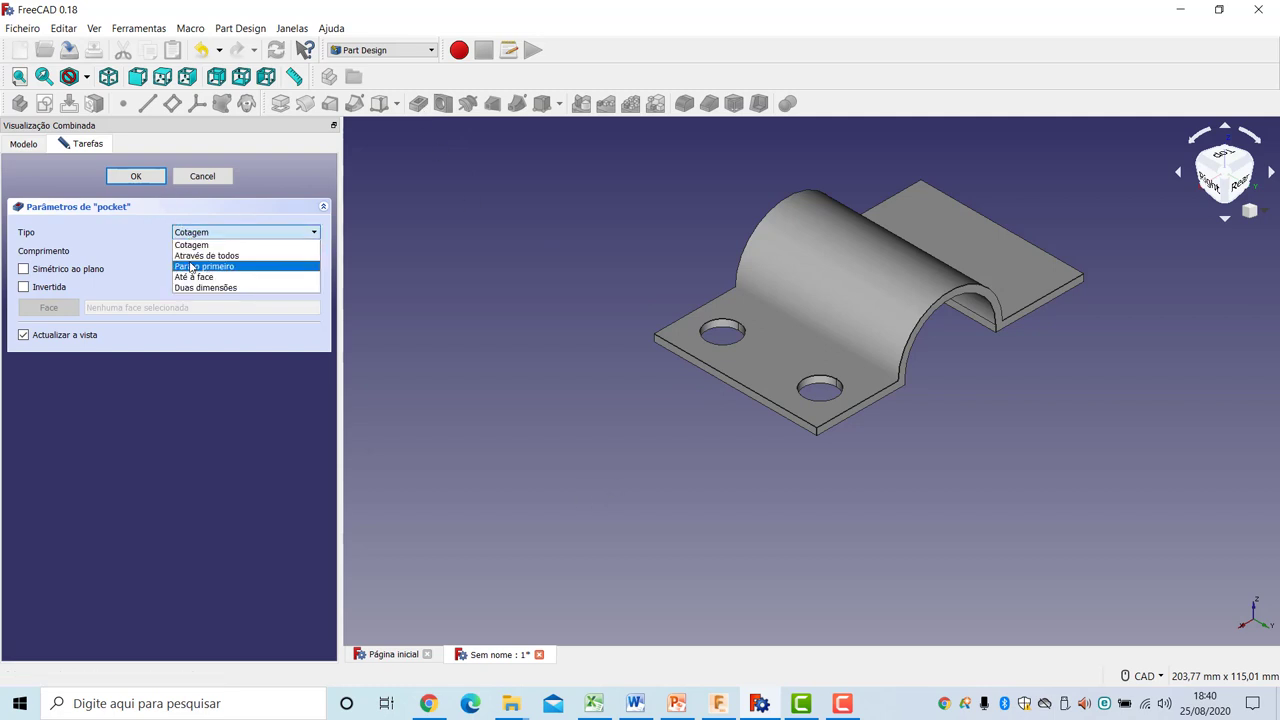
{"action": "left_click", "coordinate": [190, 256]}
{"action": "left_click", "coordinate": [136, 176]}
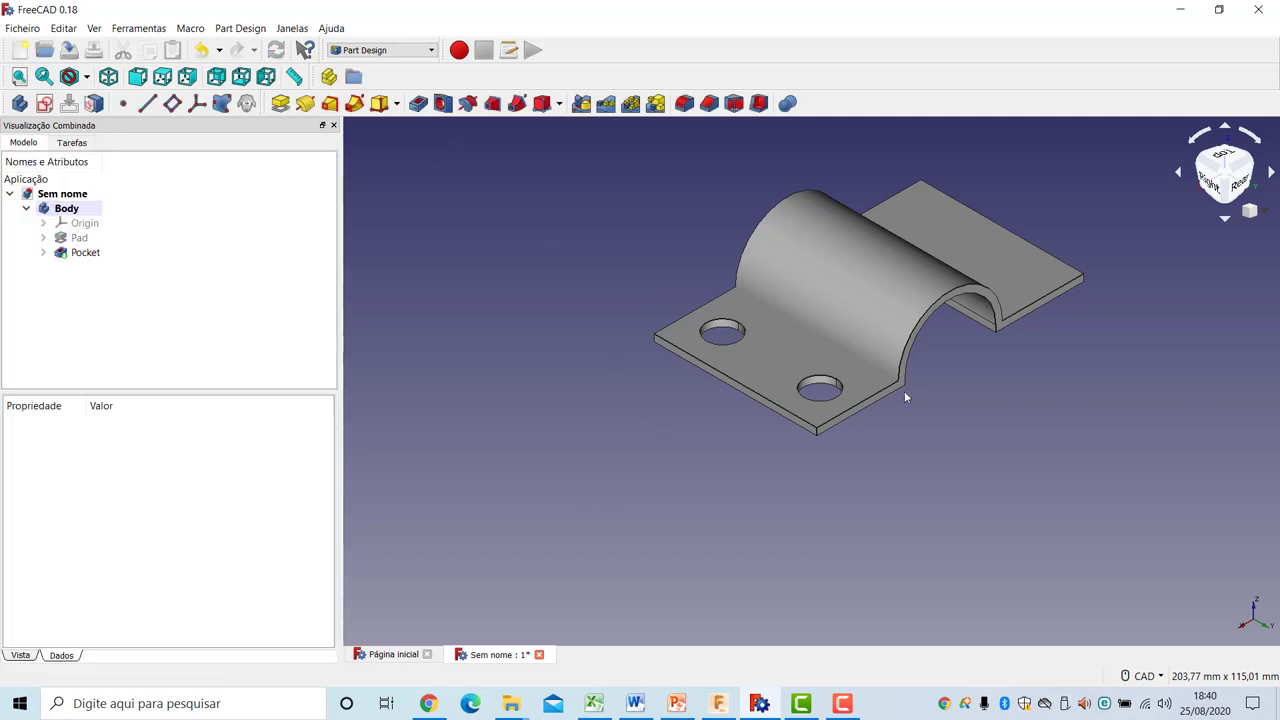
{"action": "left_click", "coordinate": [85, 252]}
{"action": "left_click", "coordinate": [764, 465]}
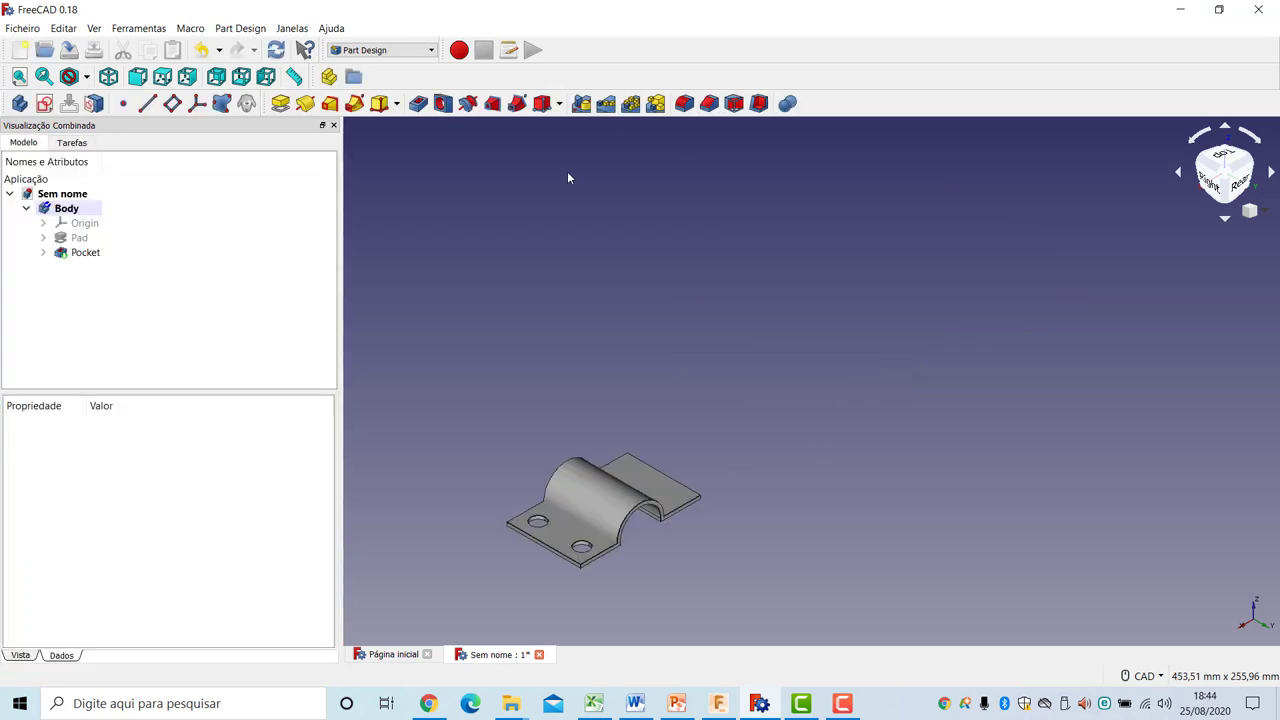
Linear-pattern the Pocket 60 mm along the sketch horizontal axis with 2 occurrences
{"action": "left_click", "coordinate": [607, 106]}
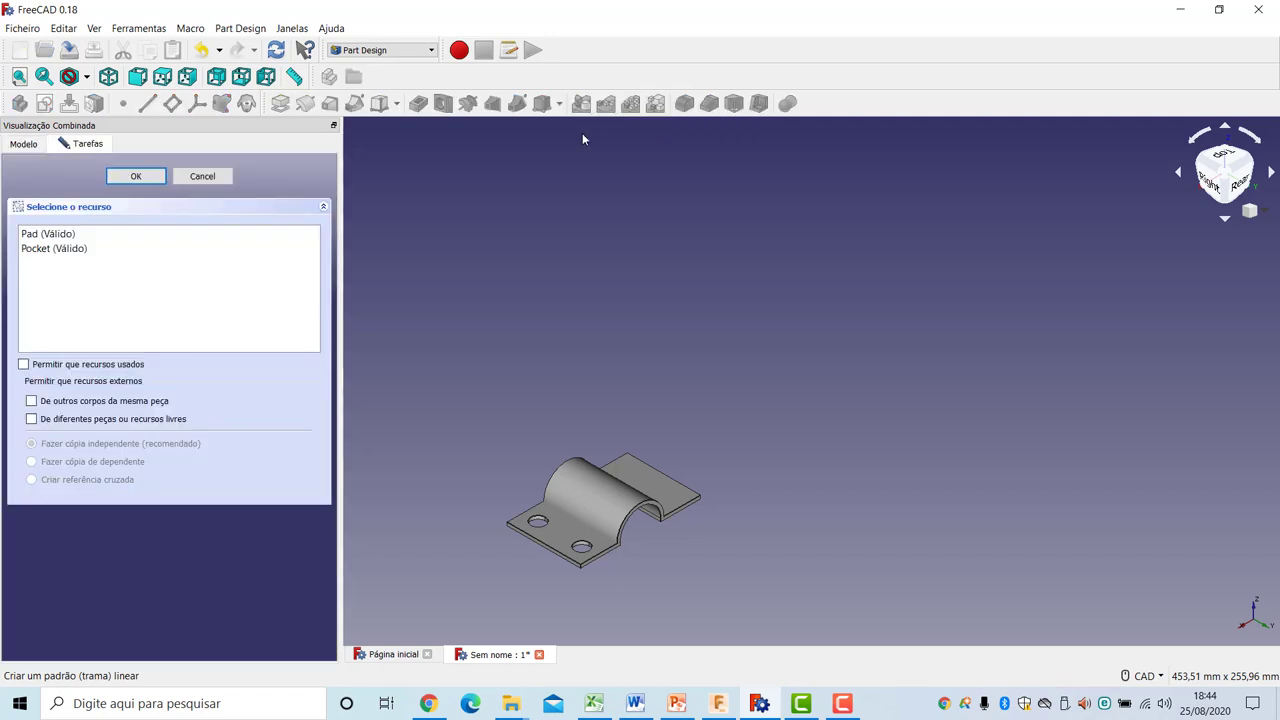
{"action": "left_click", "coordinate": [44, 250]}
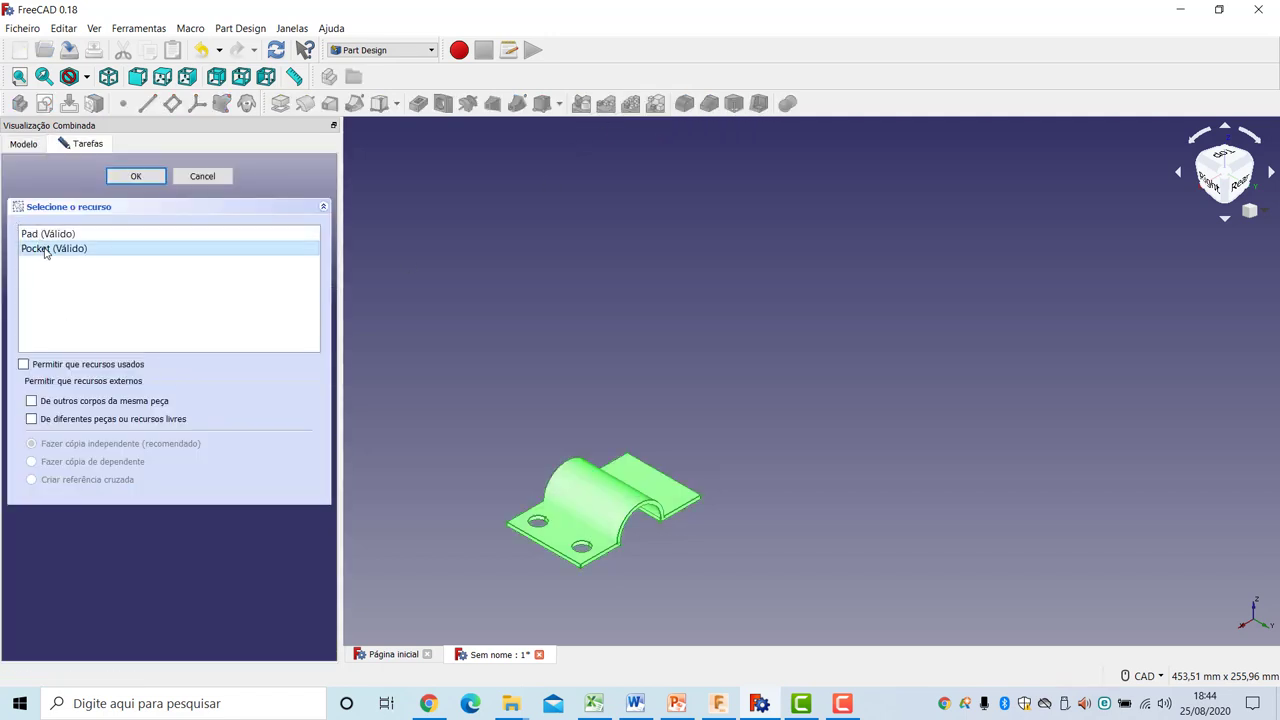
{"action": "left_click", "coordinate": [135, 176]}
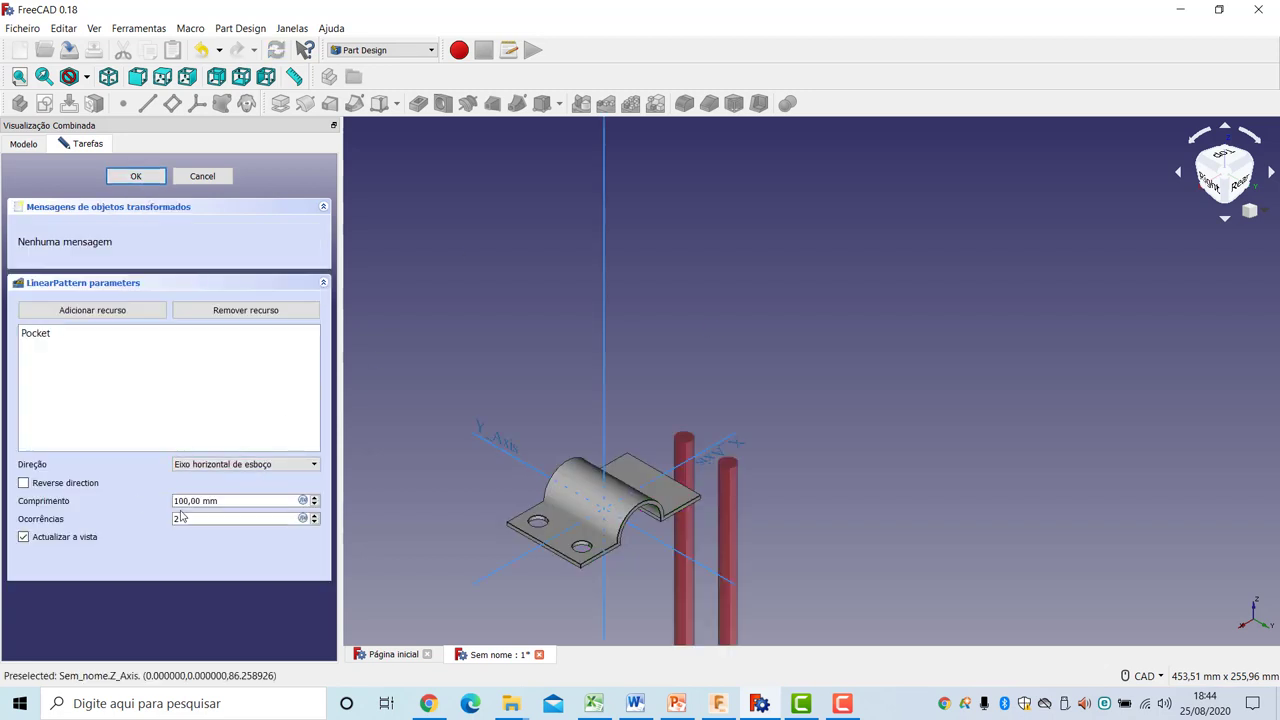
{"action": "double_click", "coordinate": [187, 502]}
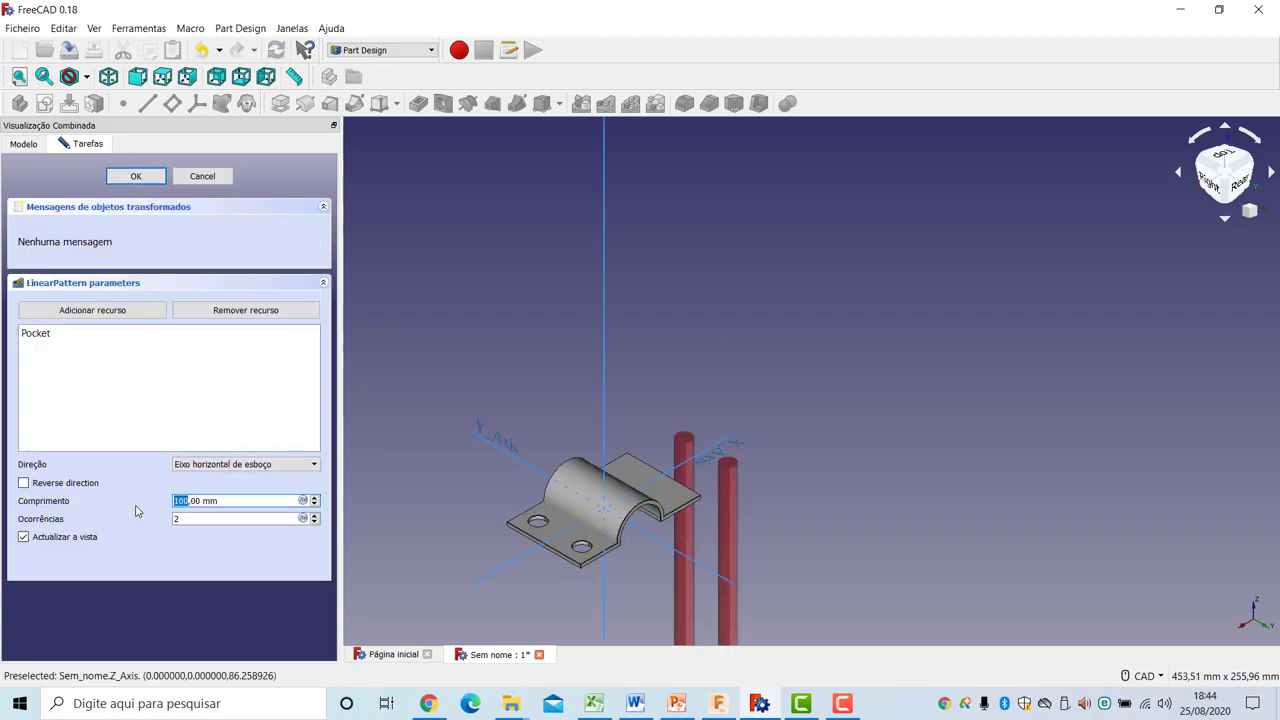
{"action": "type", "text": "60"}
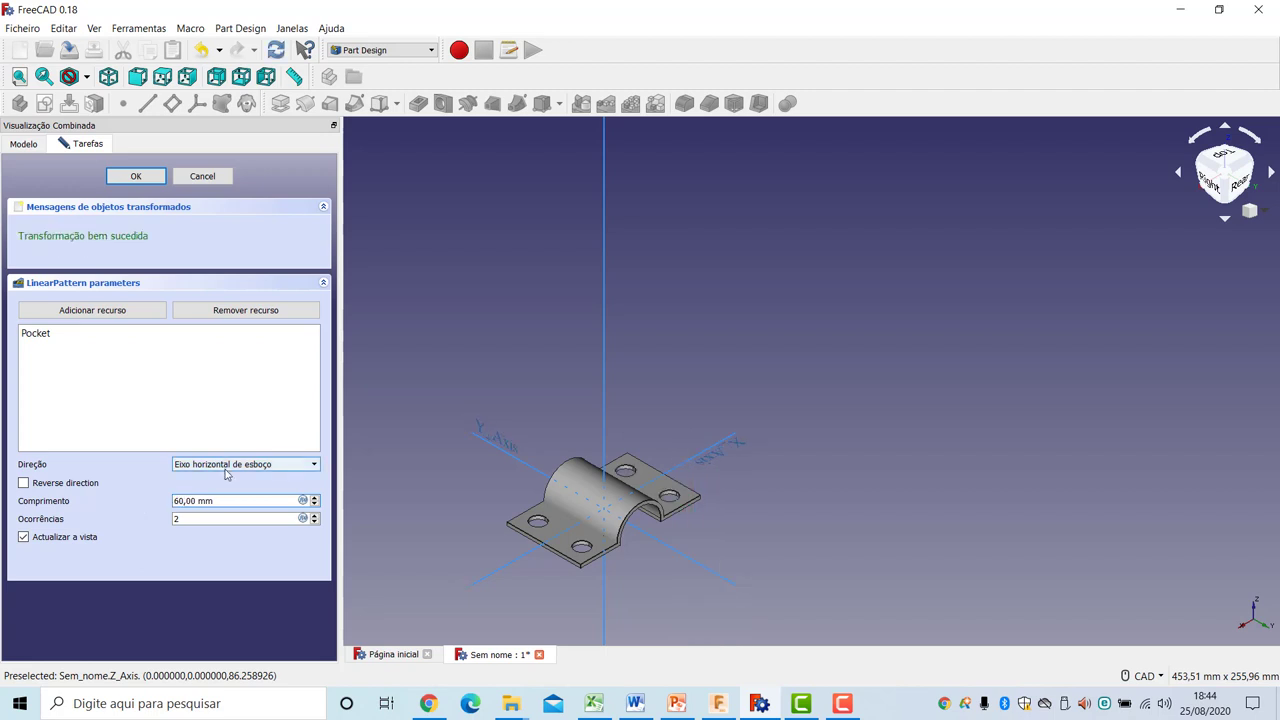
{"action": "left_click", "coordinate": [136, 178]}
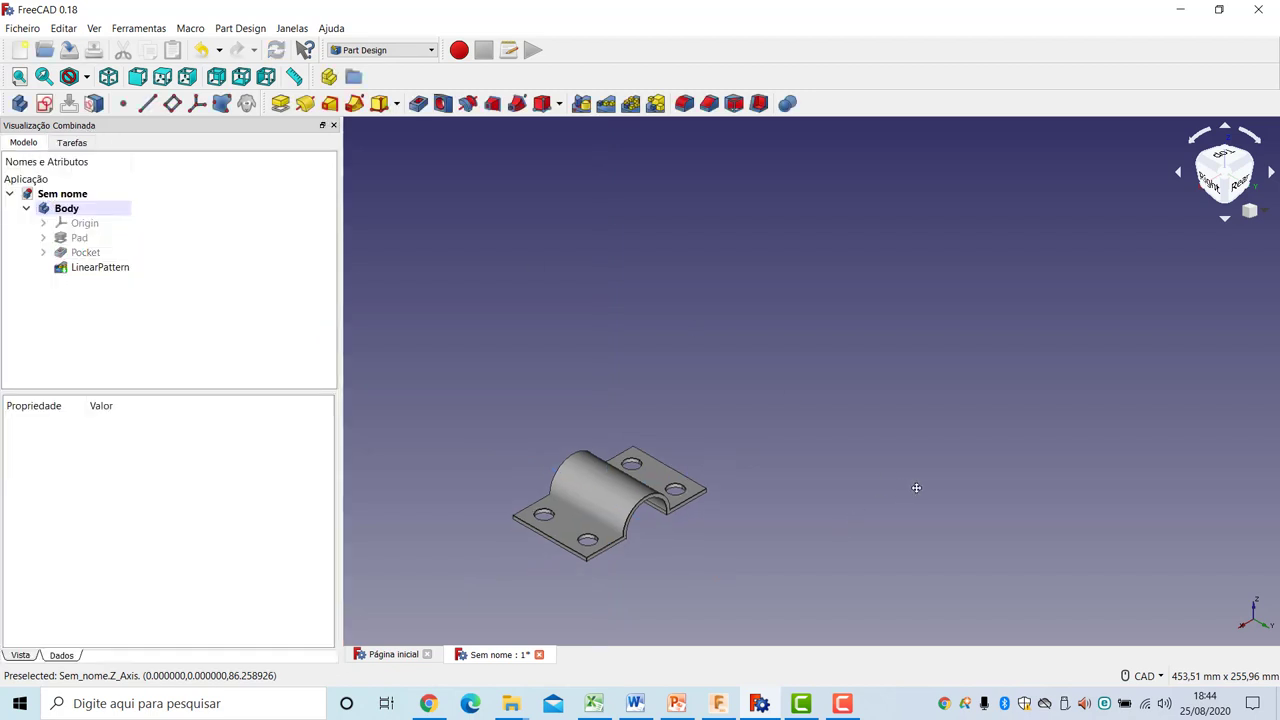
{"action": "middle_click_drag", "start_coordinate": [914, 486], "coordinate": [1011, 420]}
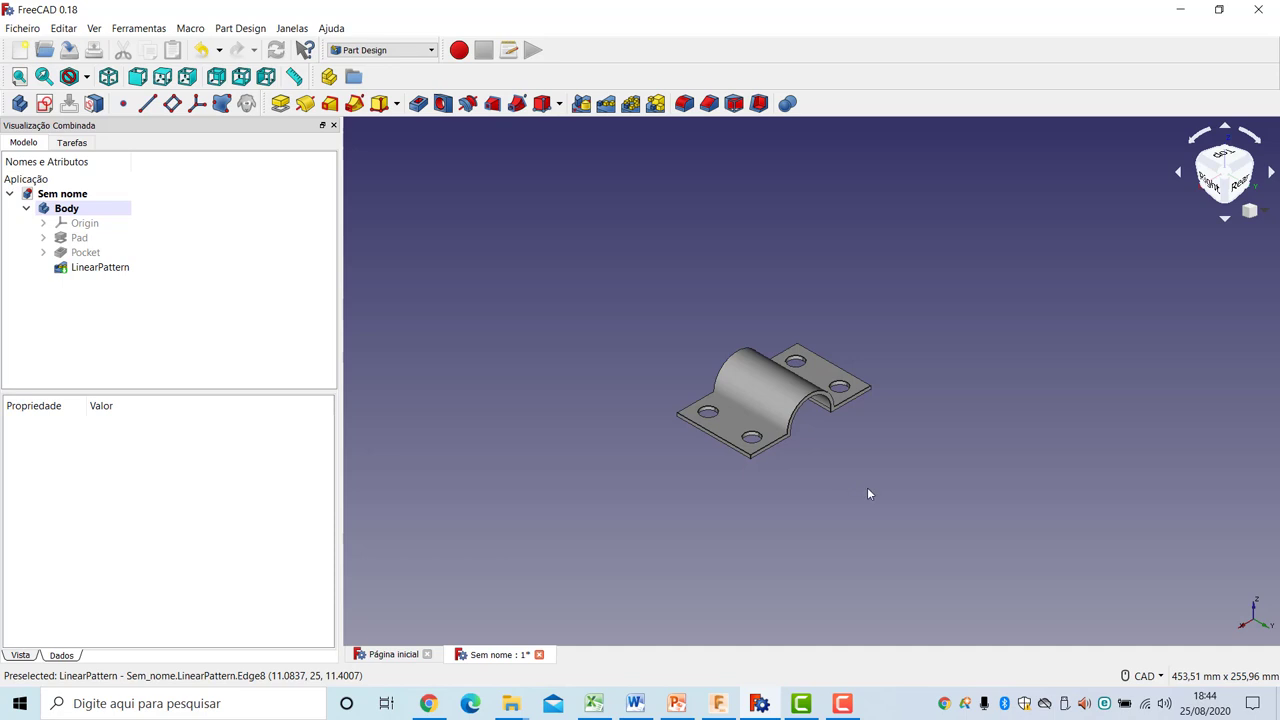
{"action": "scroll", "coordinate": [870, 480], "scroll_direction": "down", "scroll_amount": 4}
{"action": "scroll", "coordinate": [858, 472], "scroll_direction": "up", "scroll_amount": 8}
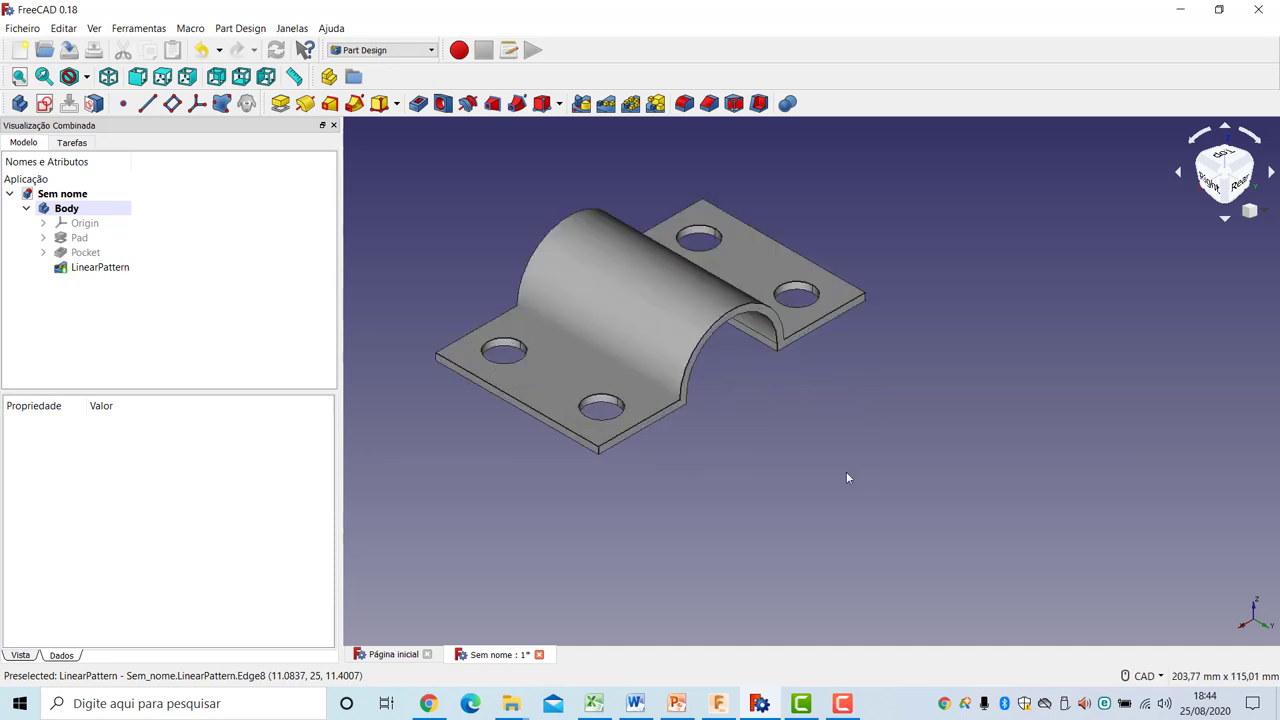
{"action": "middle_click_drag", "start_coordinate": [854, 477], "coordinate": [948, 493]}
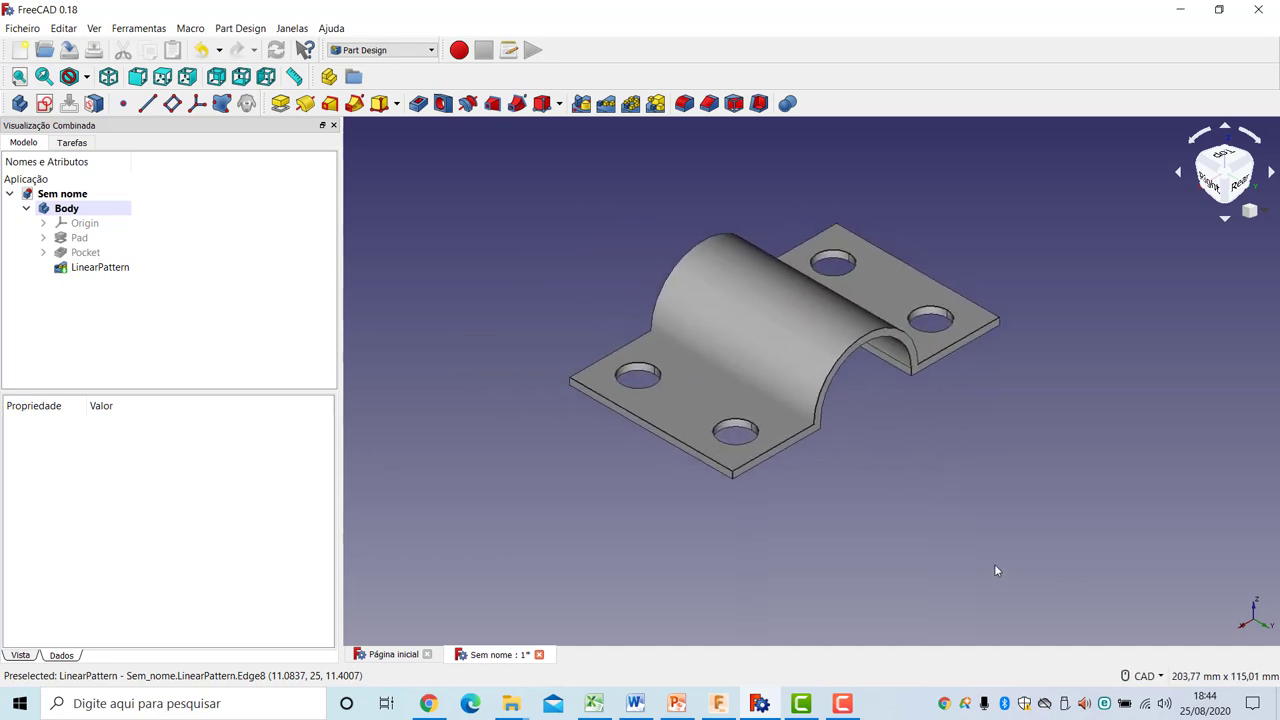